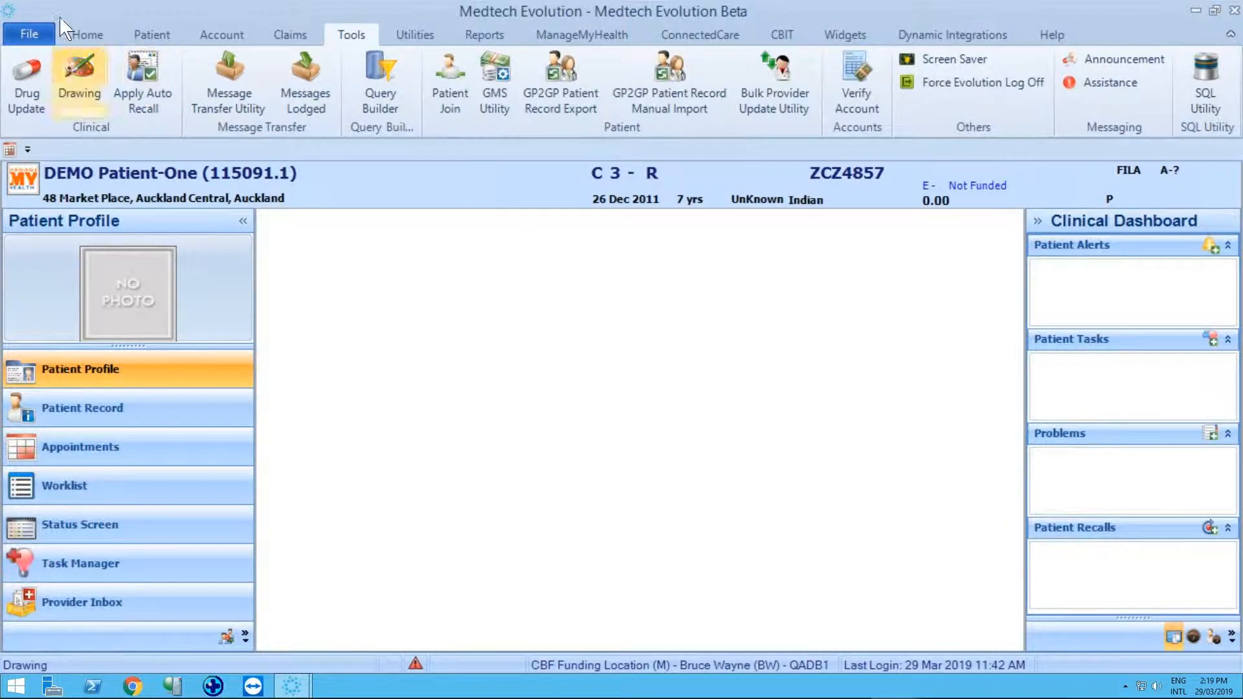
Open the CBF Switchover section of the NES Setup under the Connected Health Information options
click(29, 34)
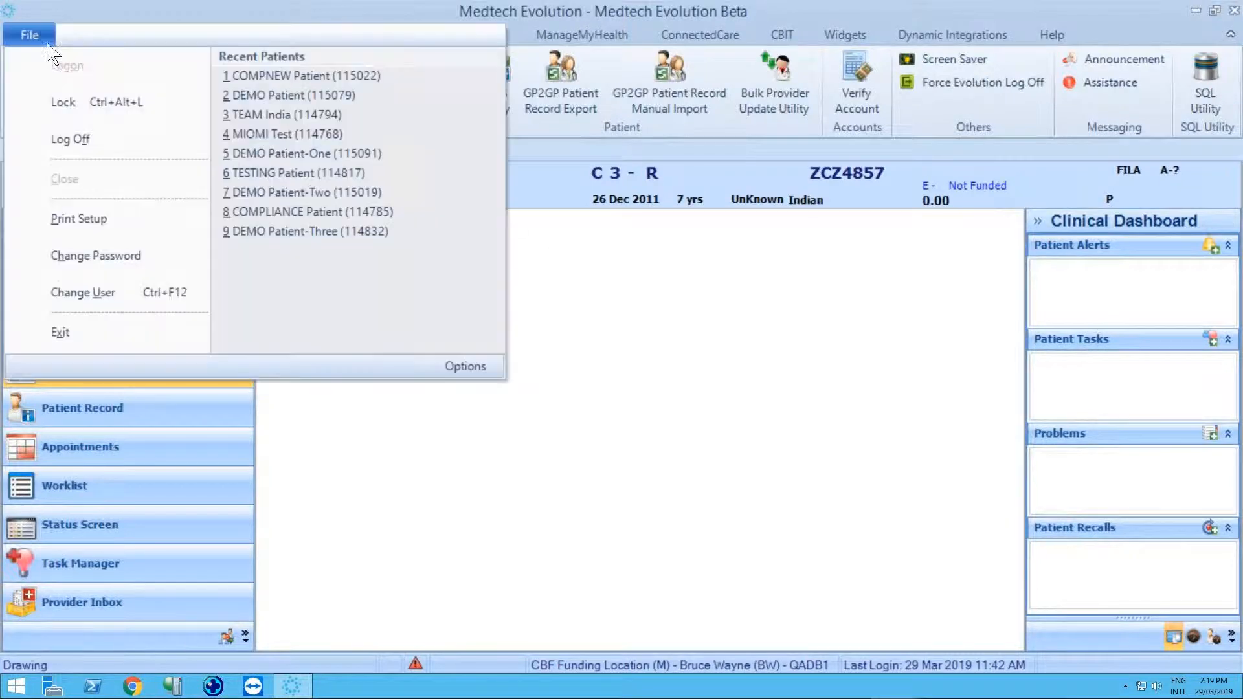
click(487, 367)
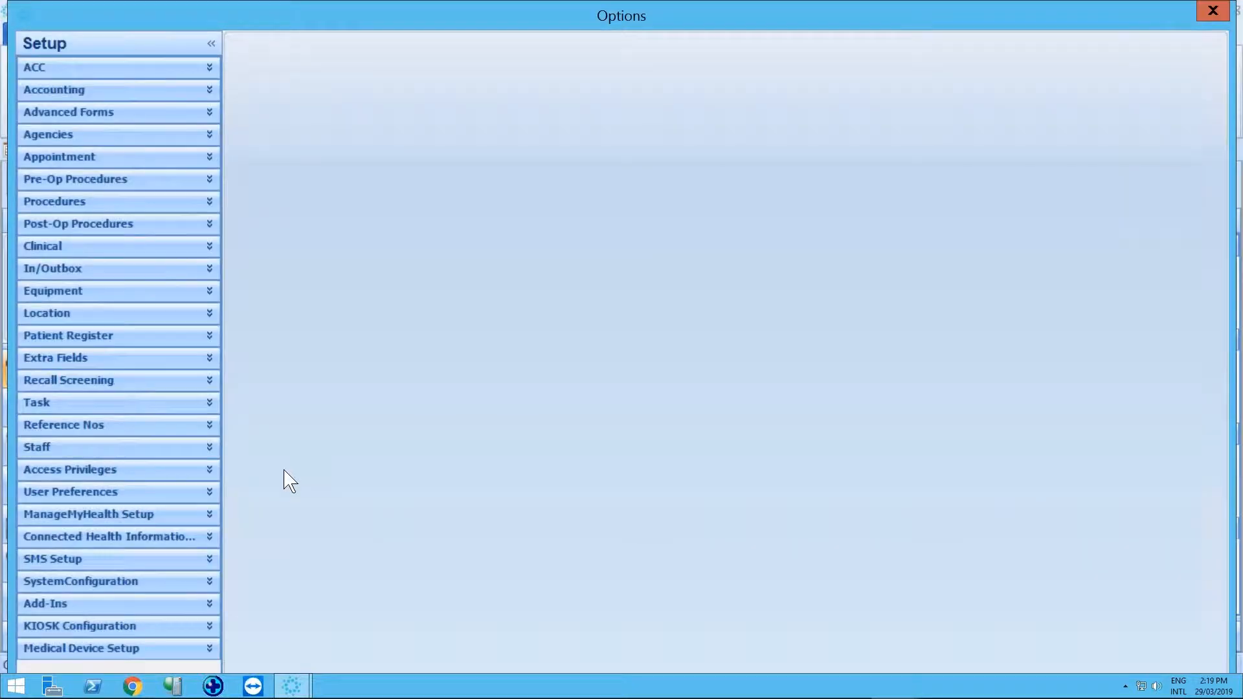
click(143, 537)
scroll(194, 472, down, 1)
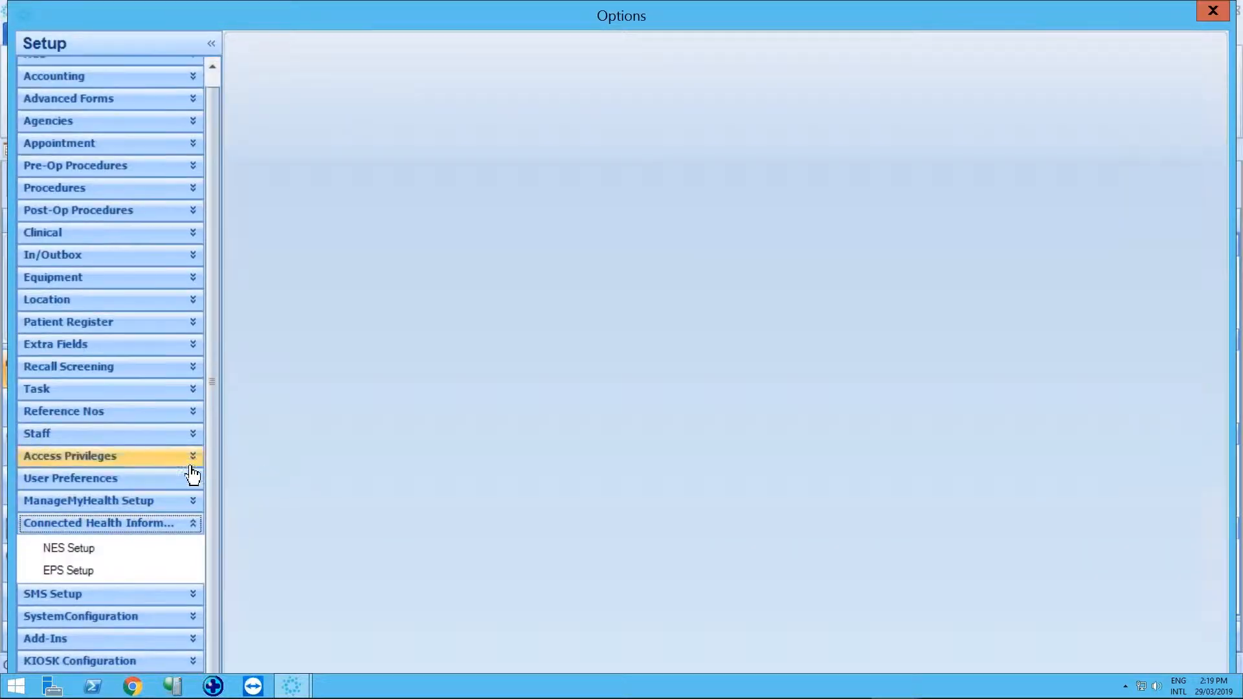
click(75, 548)
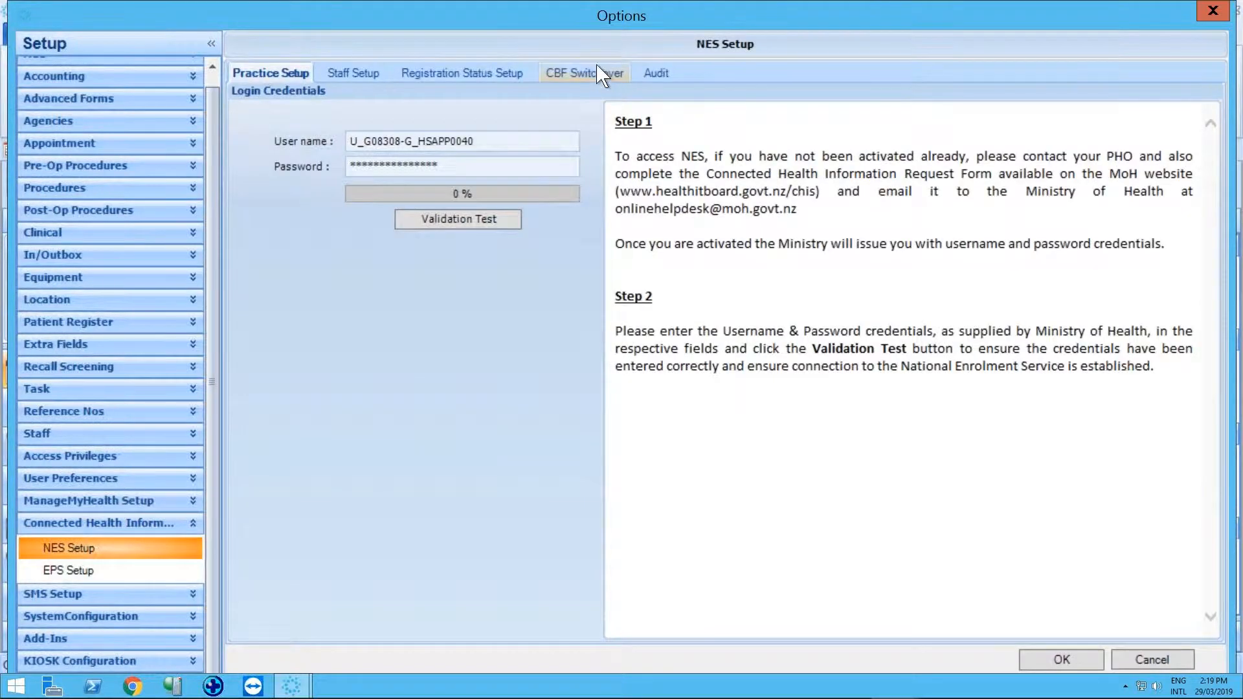
click(591, 73)
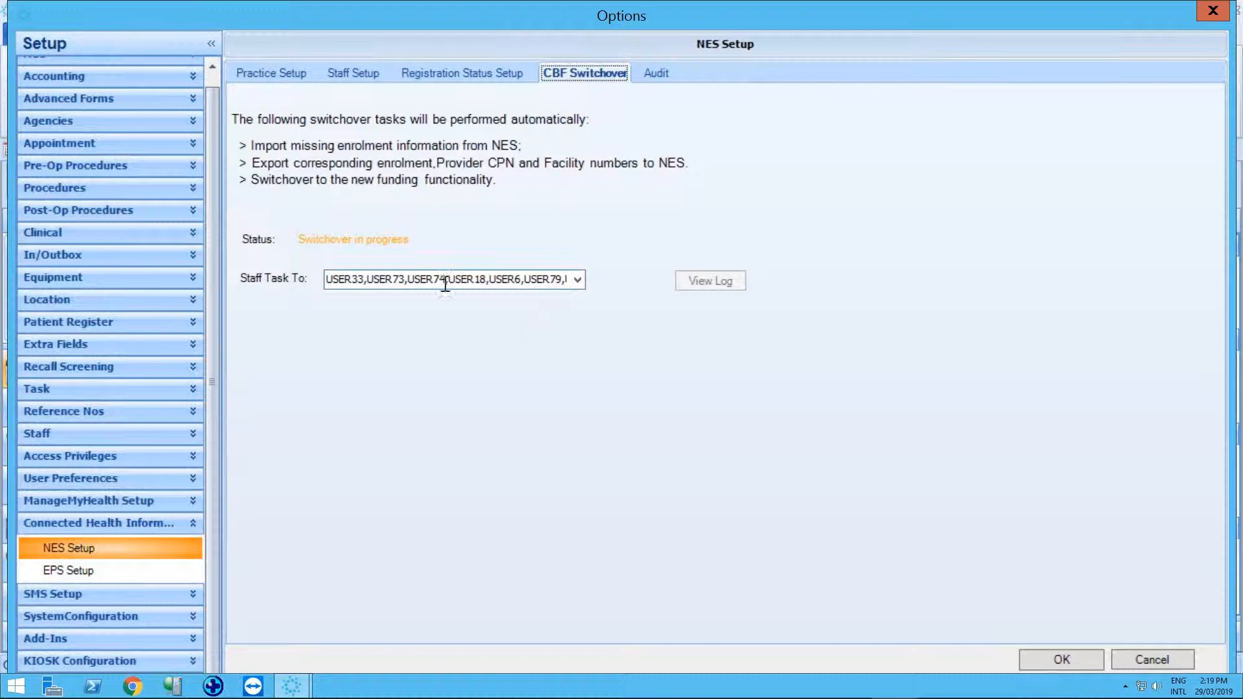
Try deselecting USER5, USER41 and BSS as switchover task recipients, and select All(*) staff instead
click(577, 281)
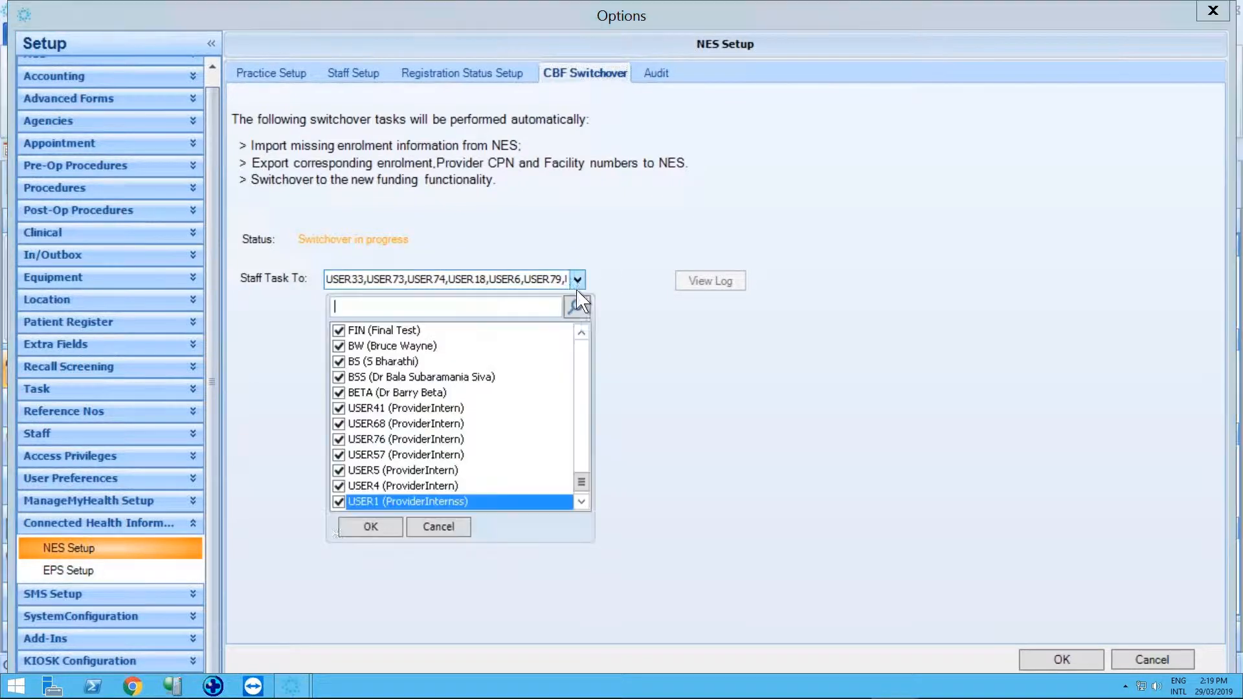
click(339, 470)
click(339, 408)
click(339, 377)
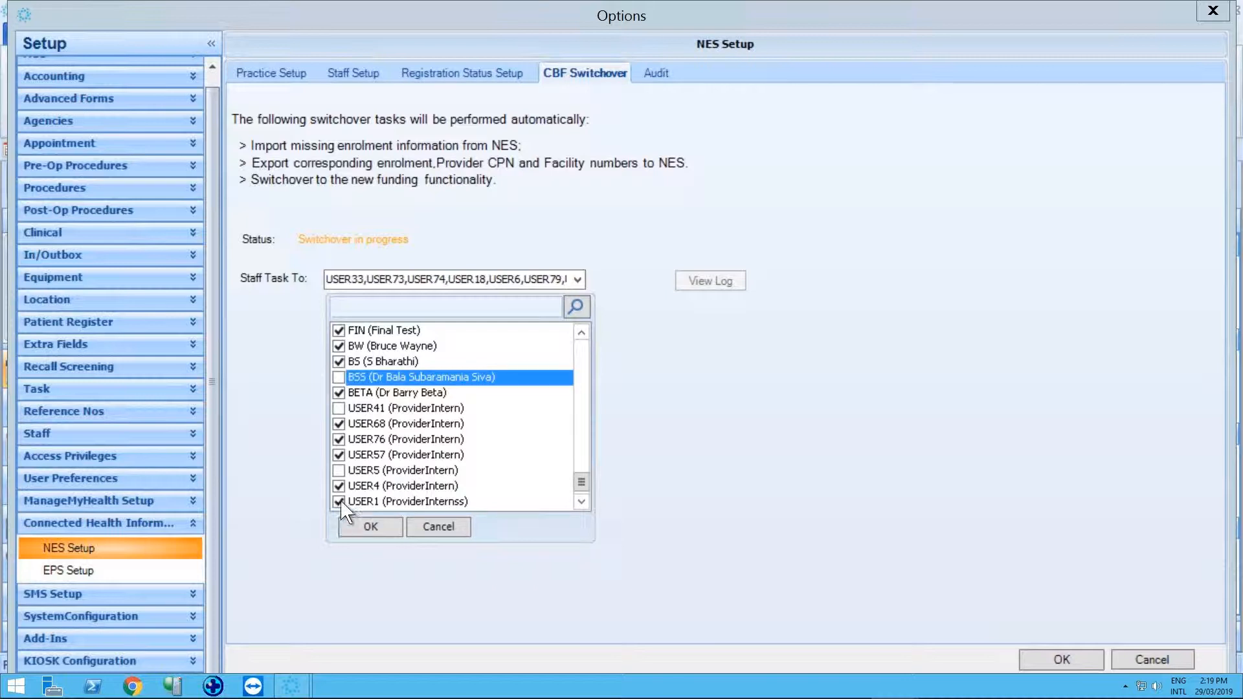
scroll(347, 504, down, 1)
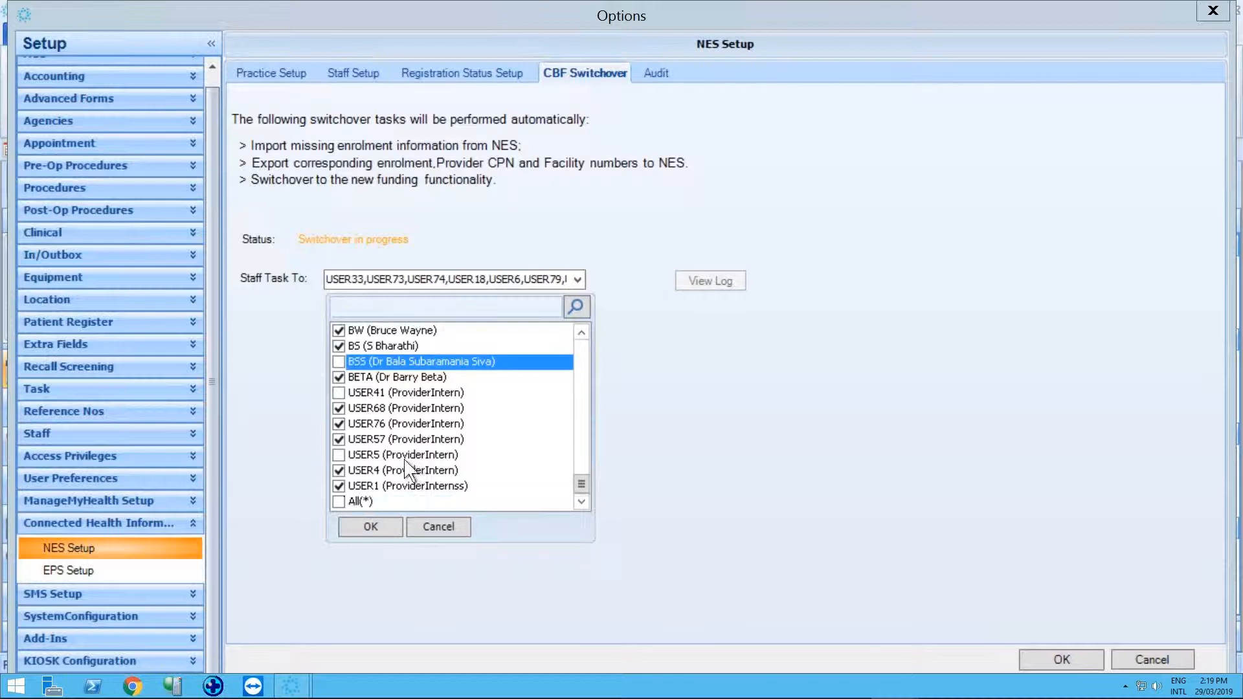
click(352, 502)
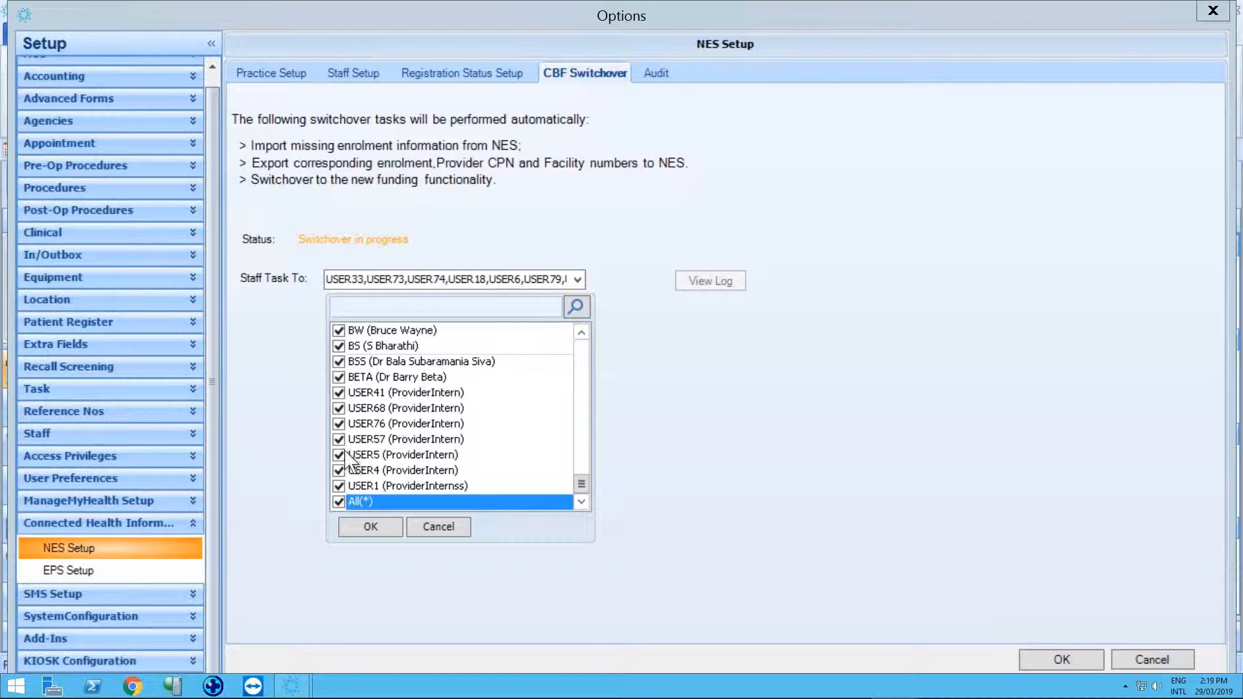
Review the Staff Task To recipient list, cancel the selection, and close NES Setup and the options without saving
scroll(404, 463, up, 5)
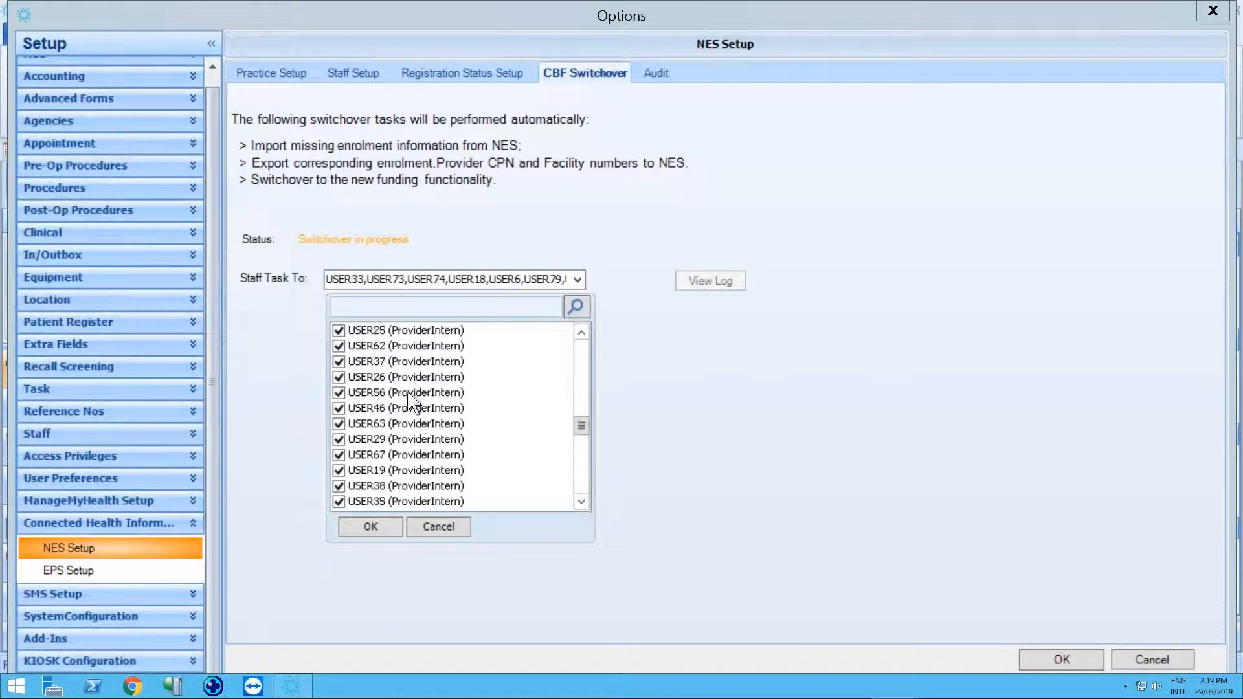
scroll(408, 421, up, 3)
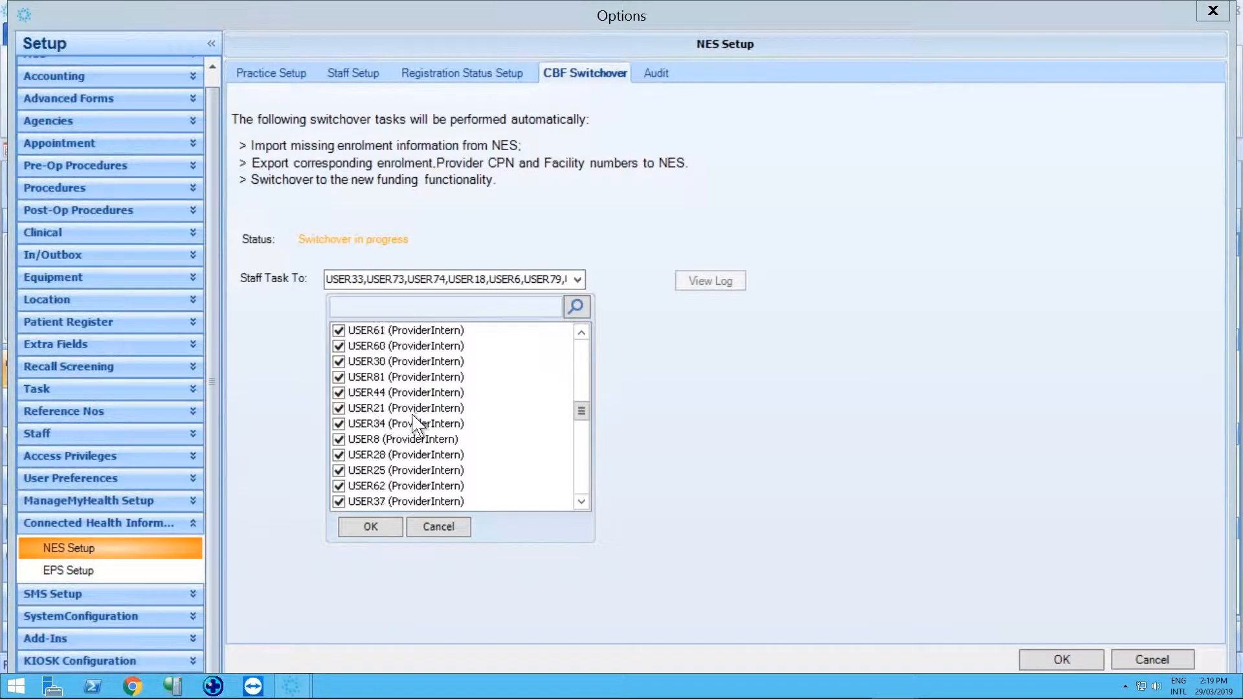
scroll(409, 428, down, 4)
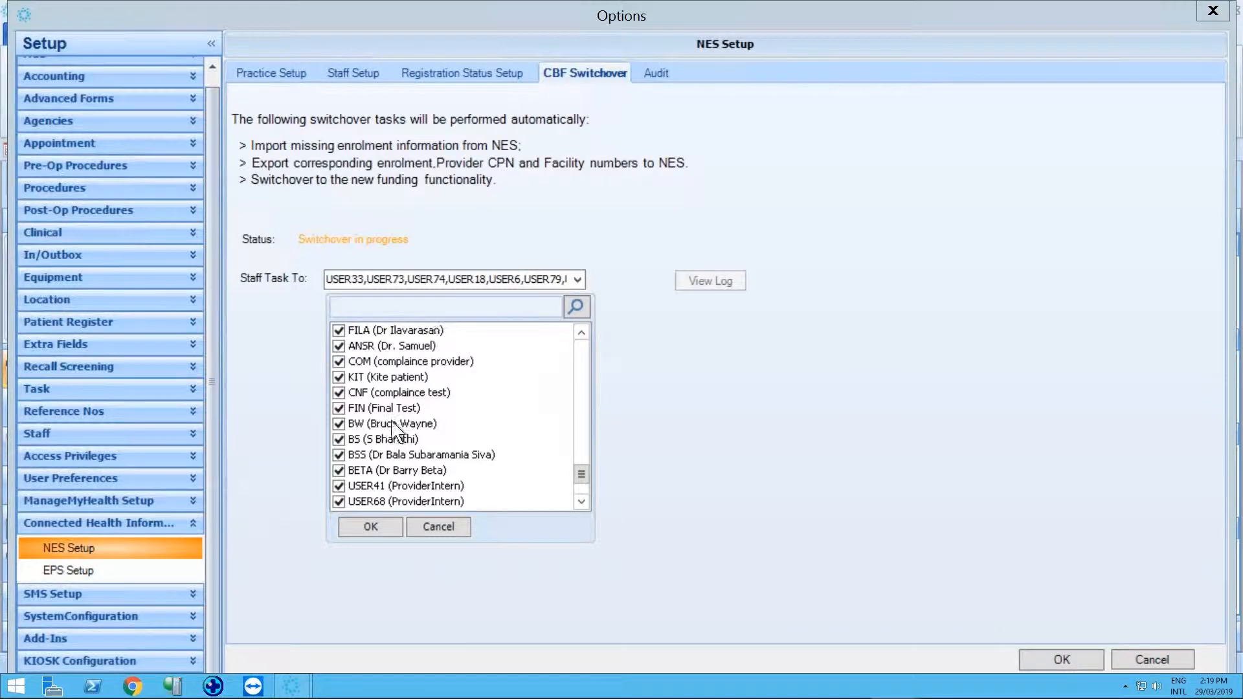
scroll(402, 420, down, 2)
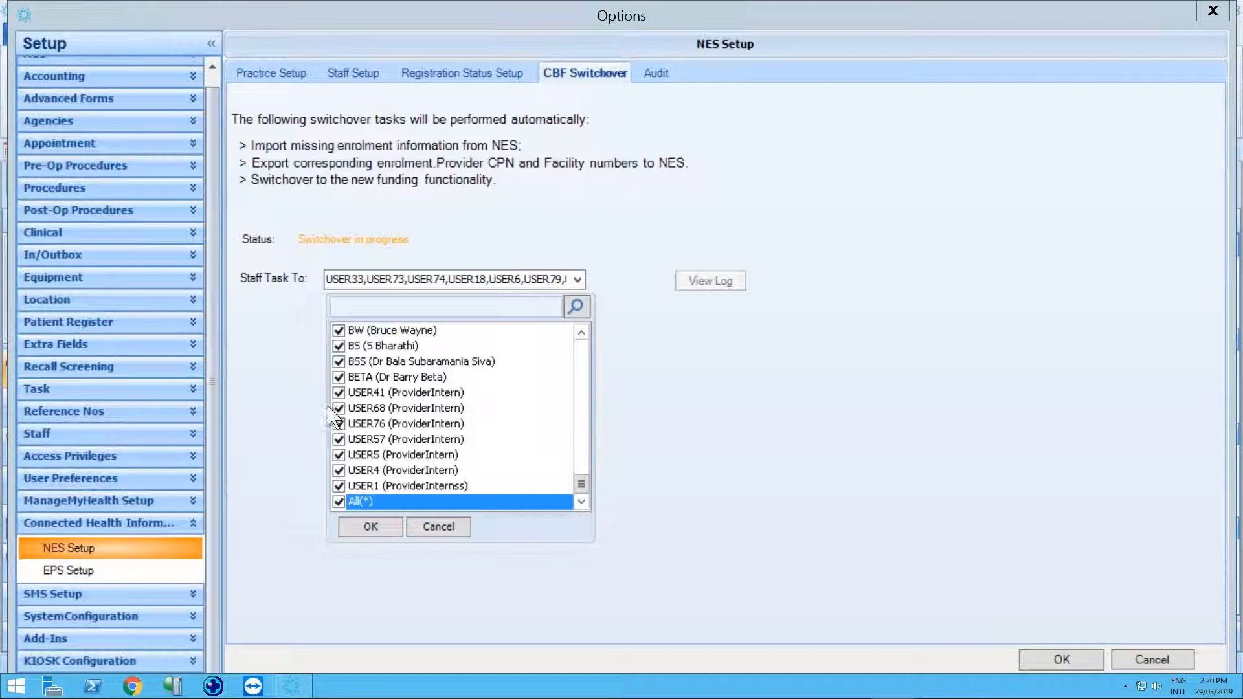
click(464, 526)
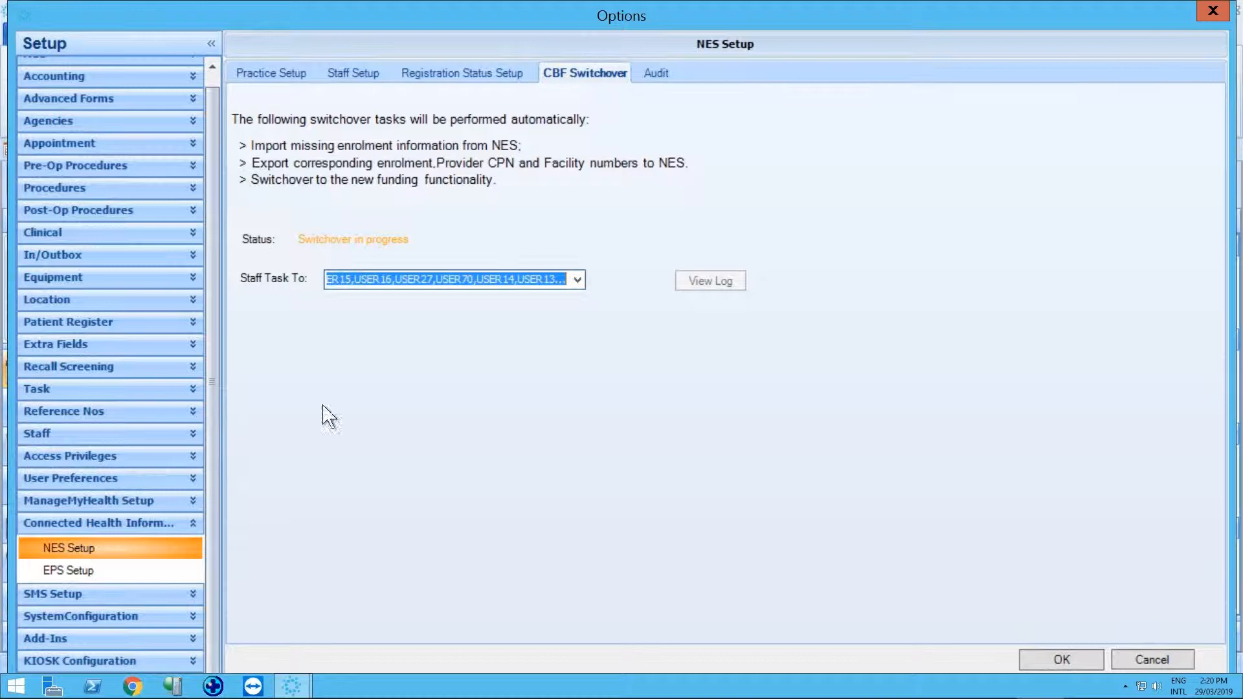
click(1146, 660)
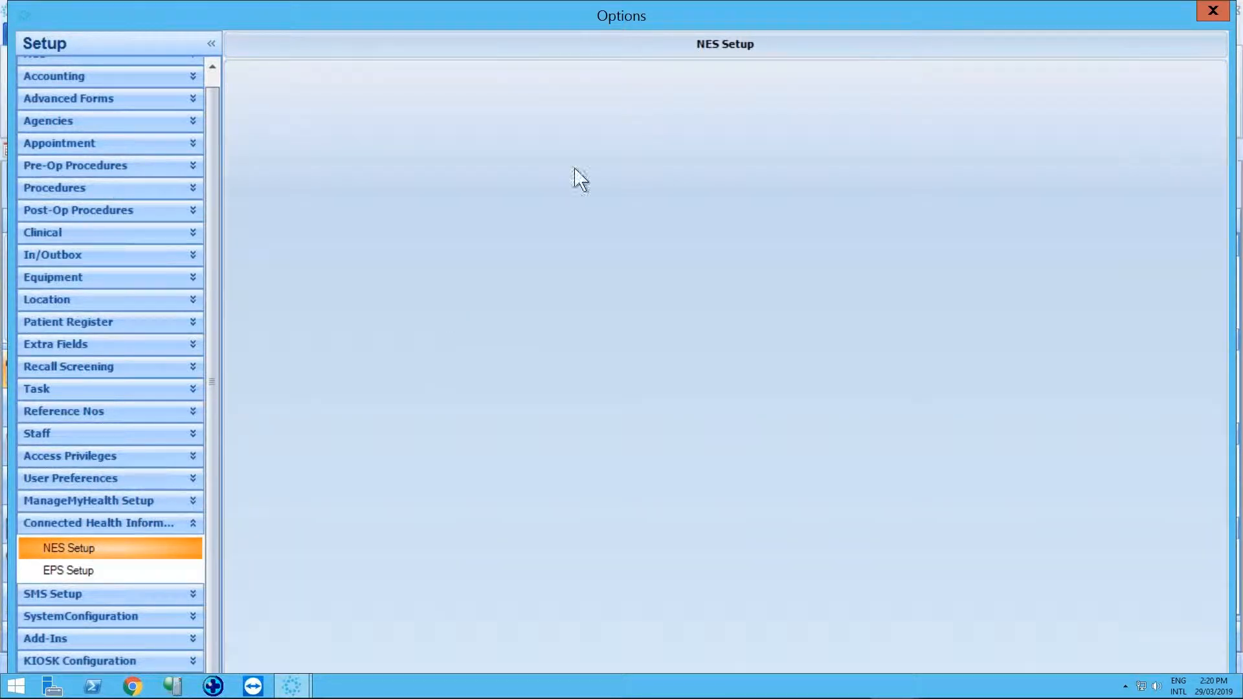
click(1211, 13)
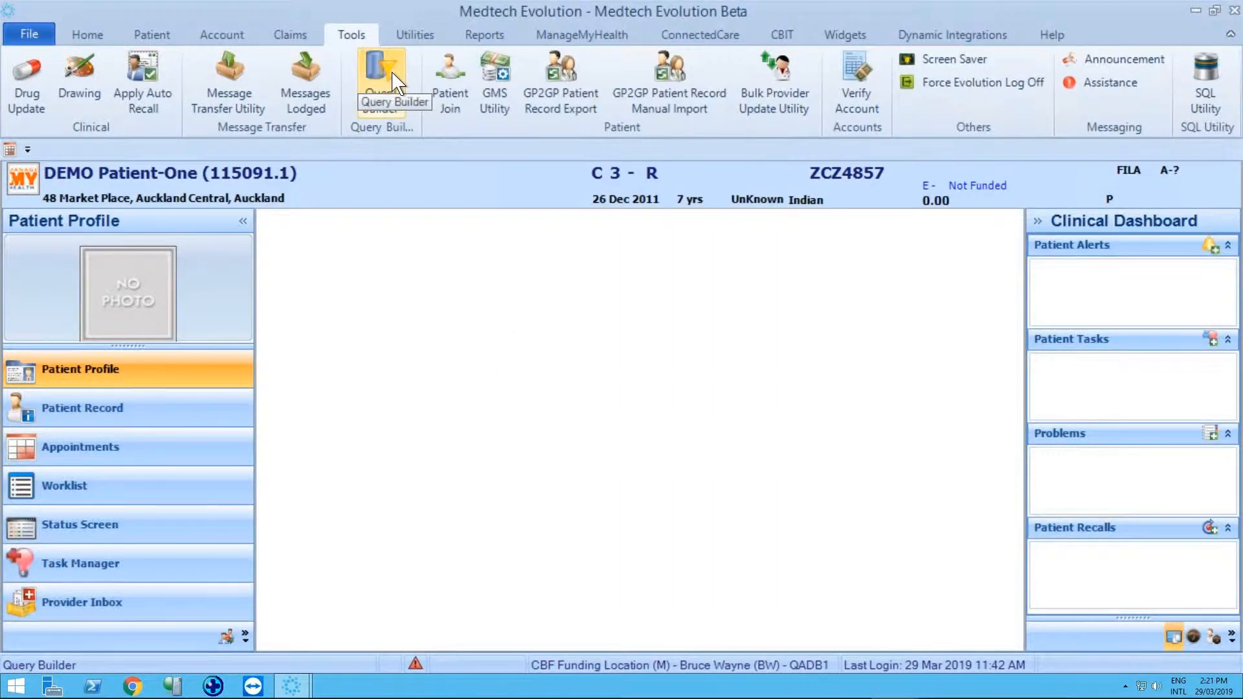
Open the Query Builder, view the design of the loaded query, and close it again
click(394, 84)
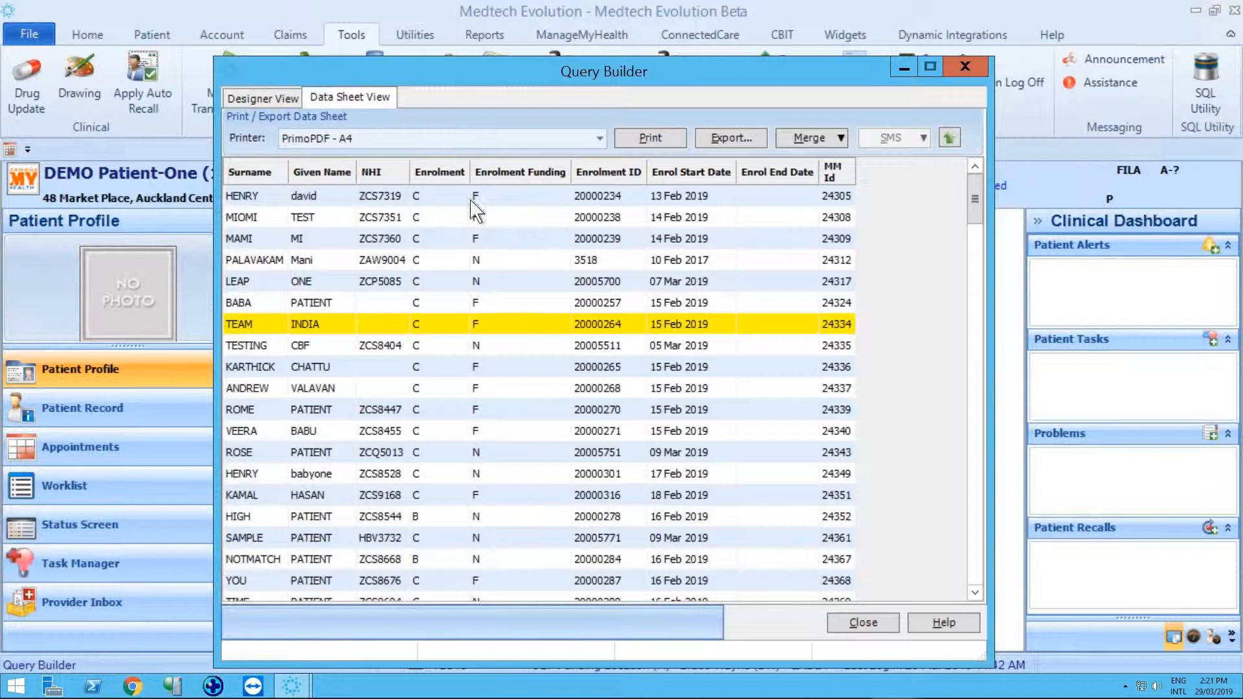
click(282, 101)
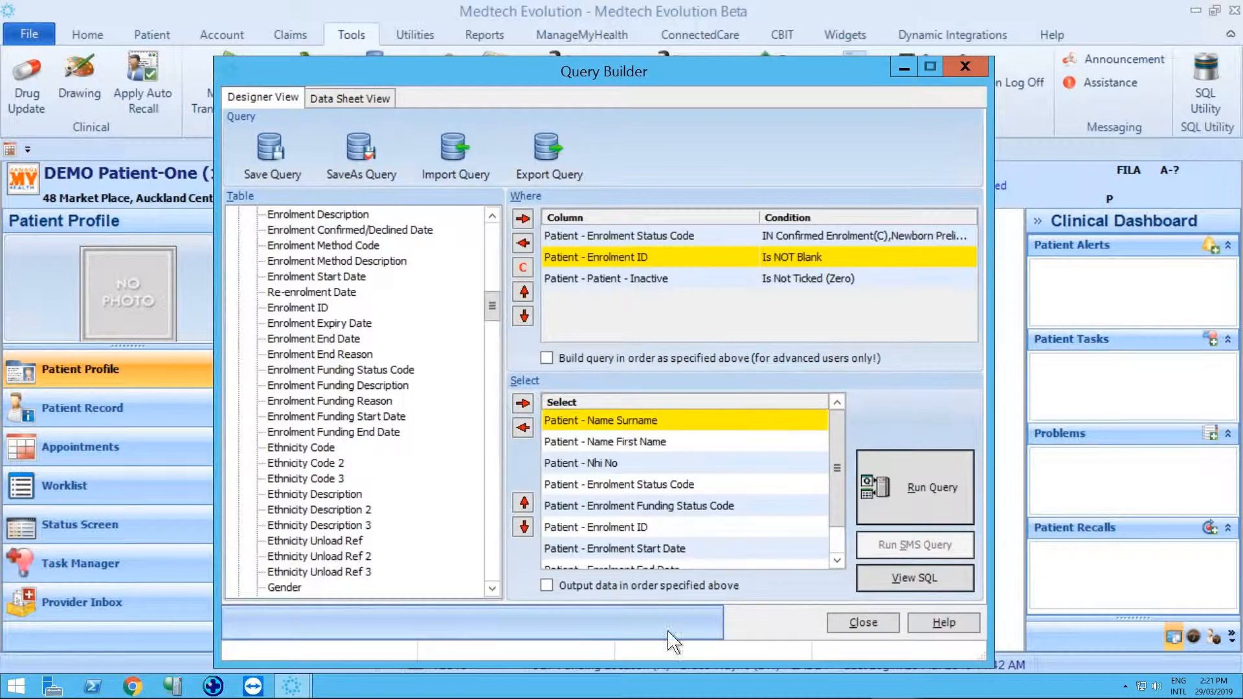
click(864, 623)
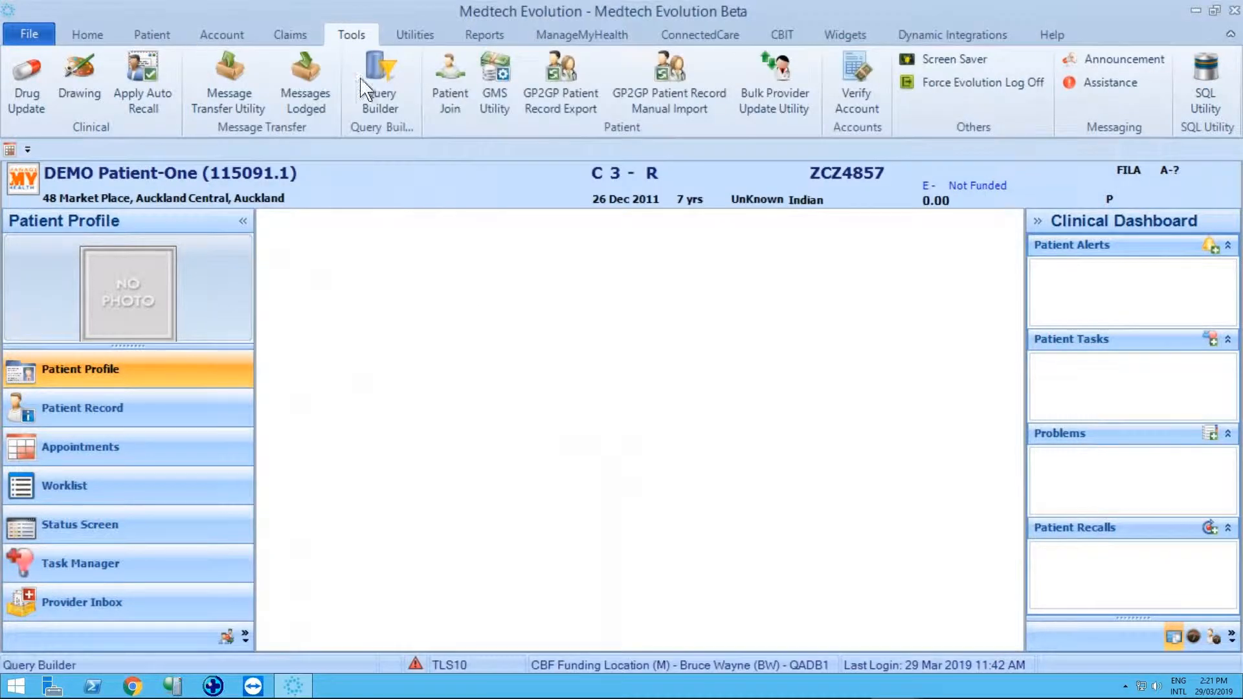
Reopen the Query Builder and load the stored query Missing NES Enrolment Information from the second My Queries folder
click(379, 90)
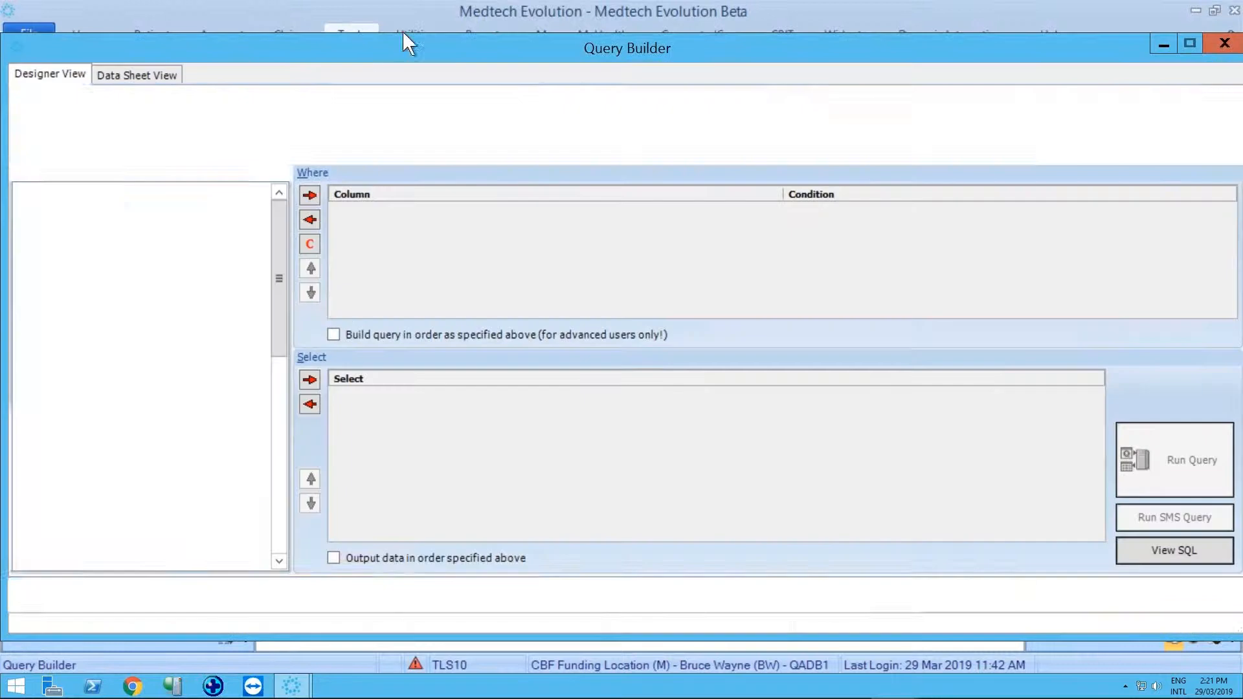
click(371, 127)
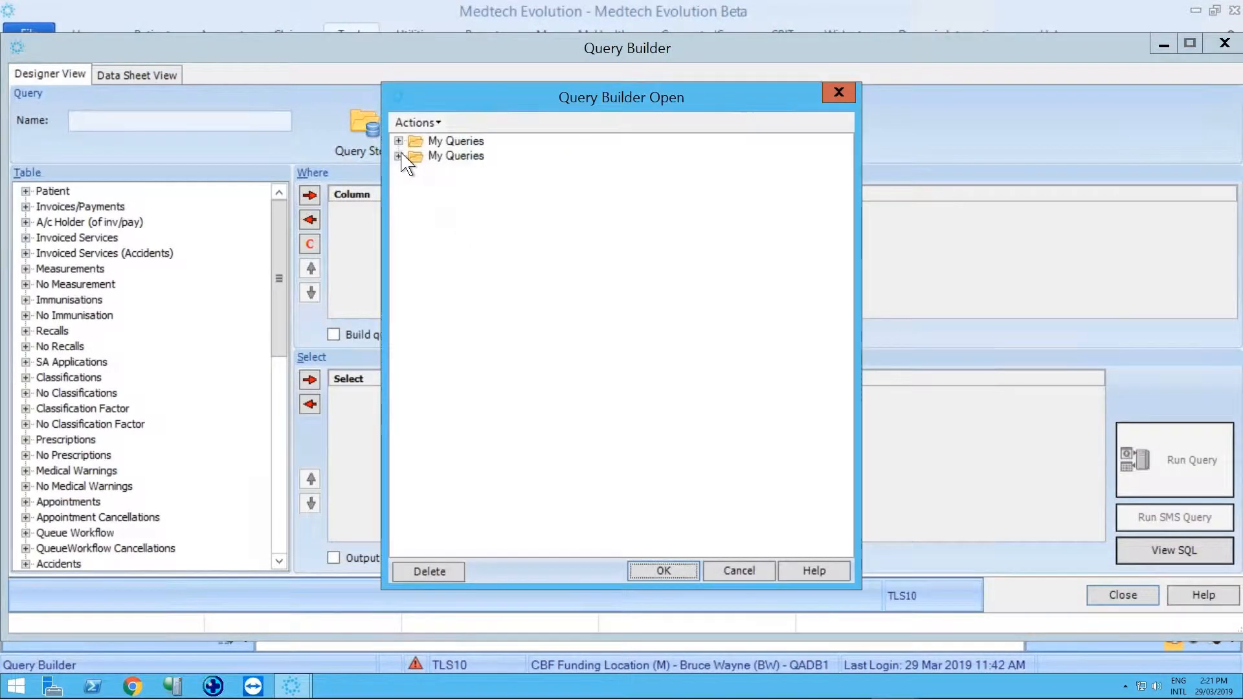
drag(400, 157, 465, 196)
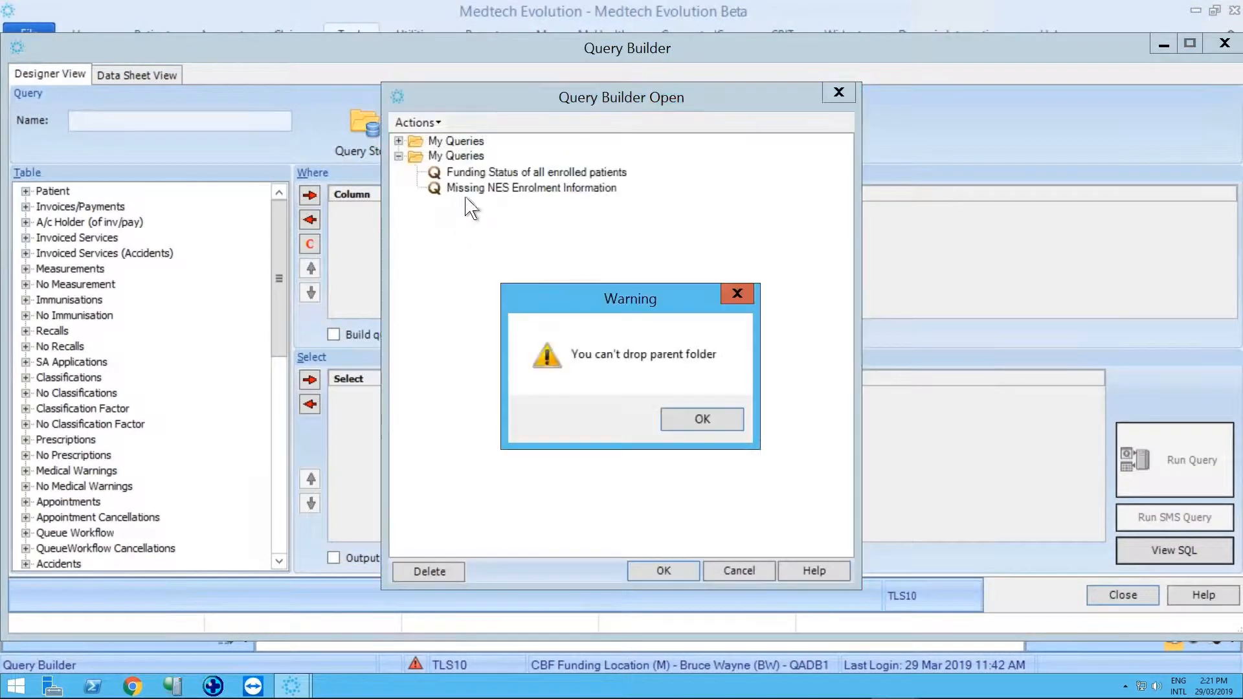
click(735, 292)
drag(487, 173, 489, 187)
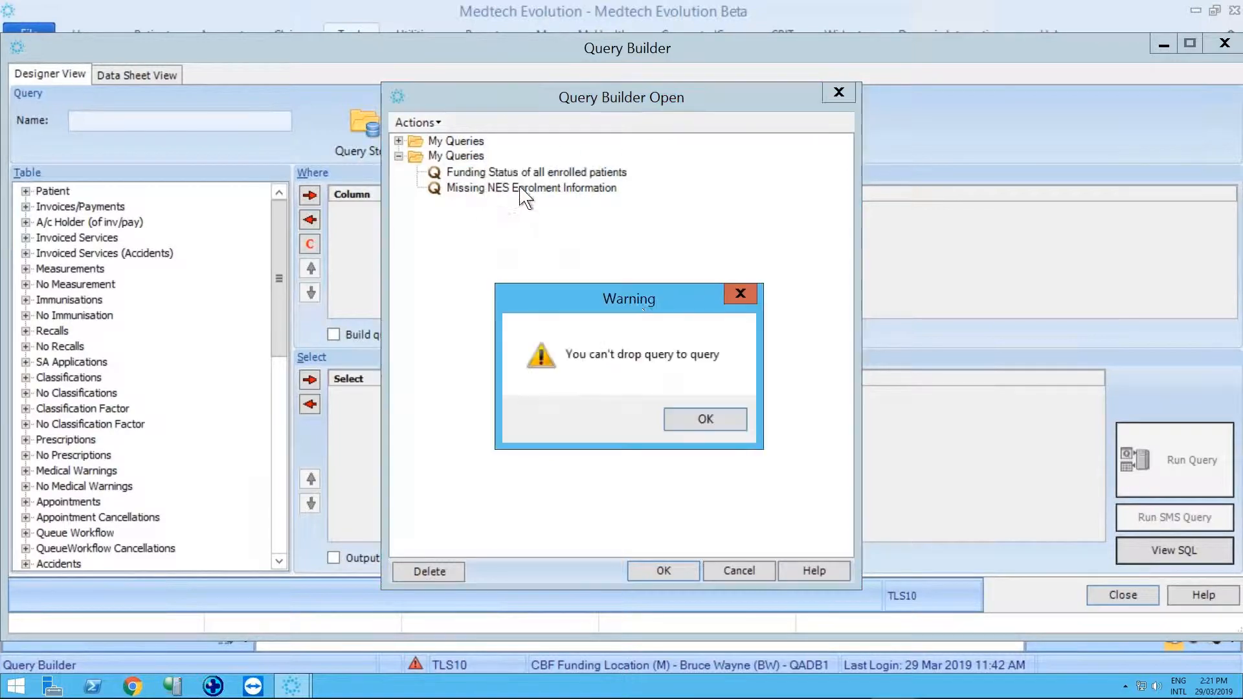
click(742, 292)
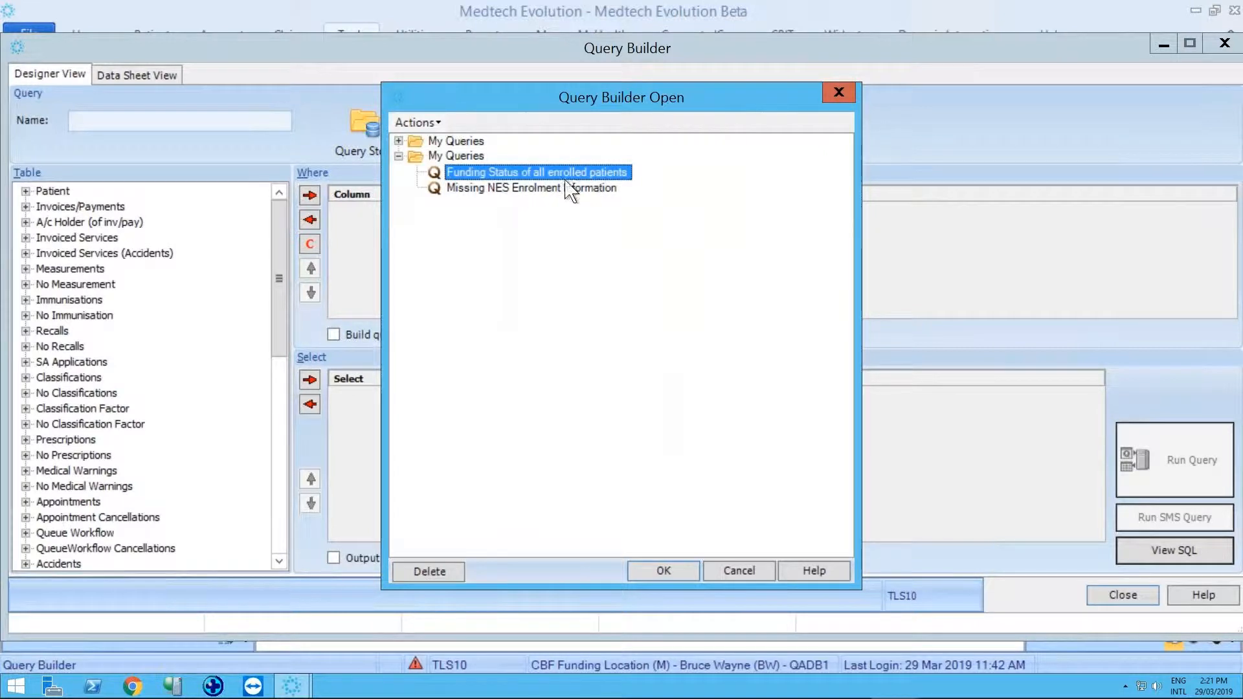
click(521, 189)
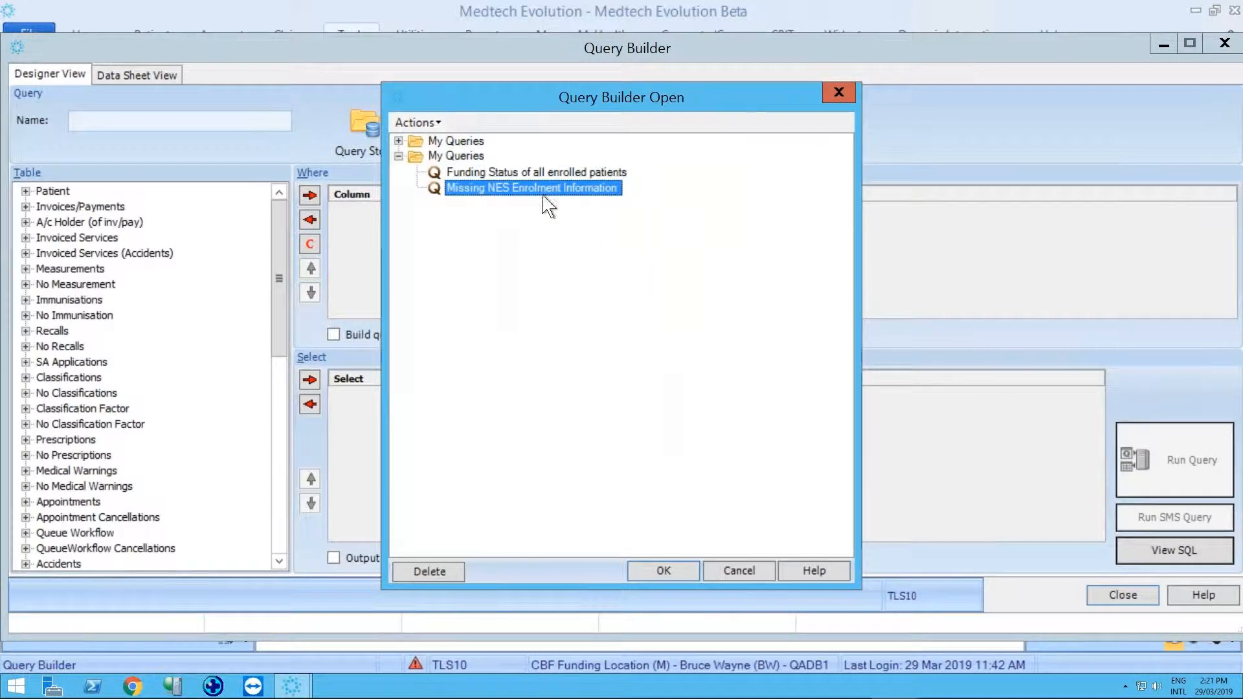
click(665, 572)
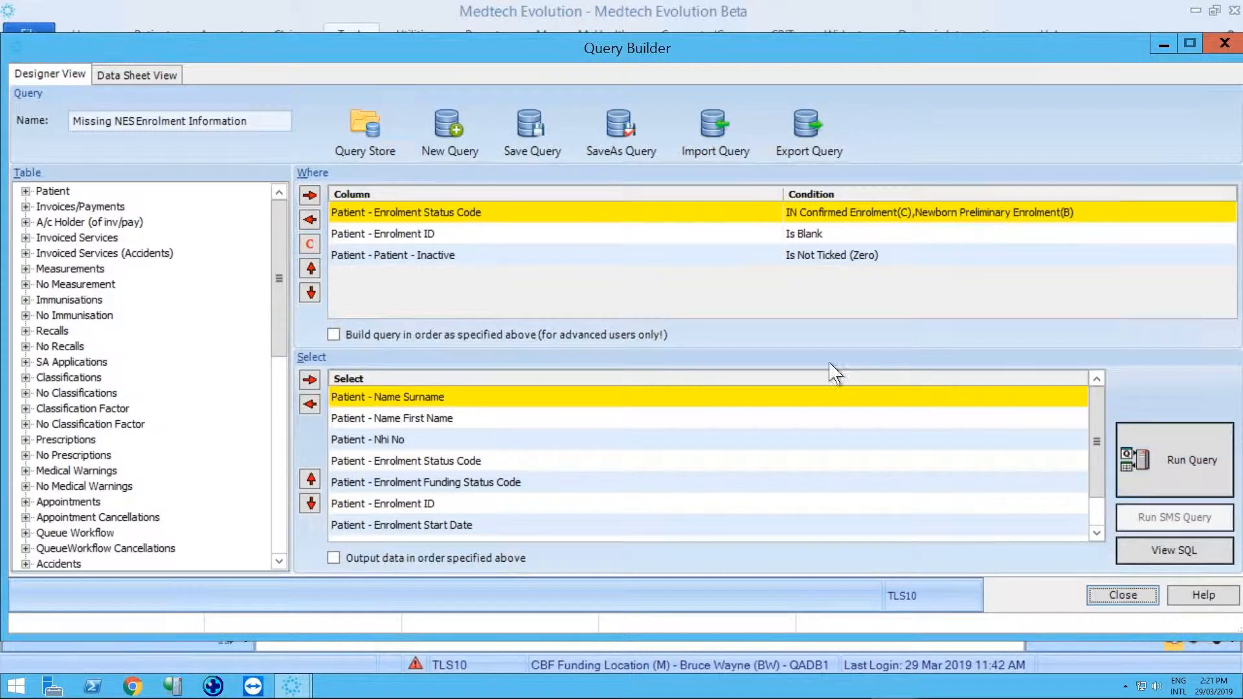
Review the output columns of the Missing NES Enrolment Information query and run it
click(559, 500)
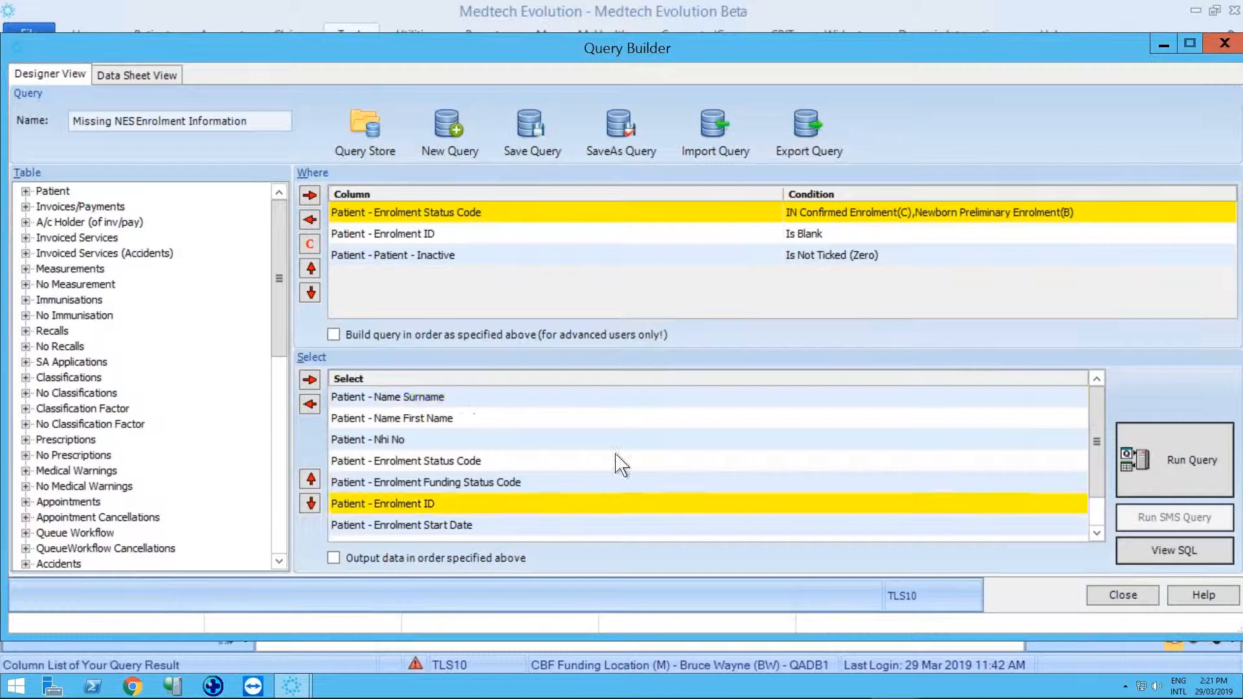
scroll(602, 452, down, 3)
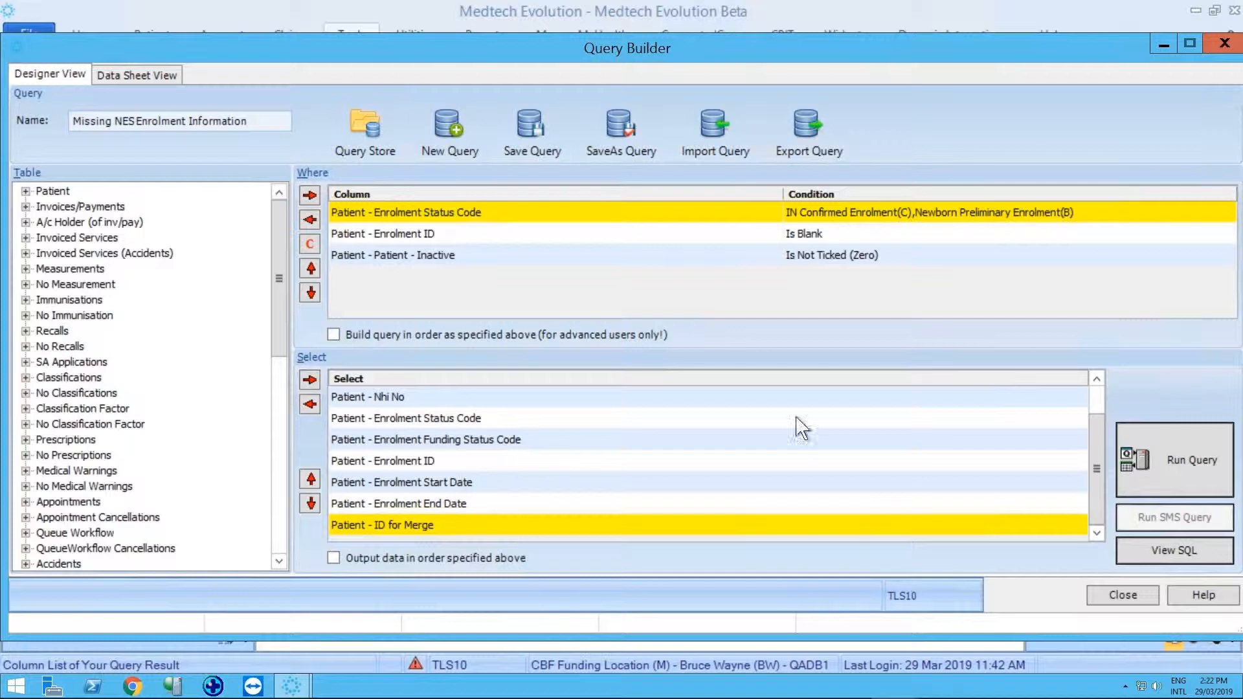
click(1188, 458)
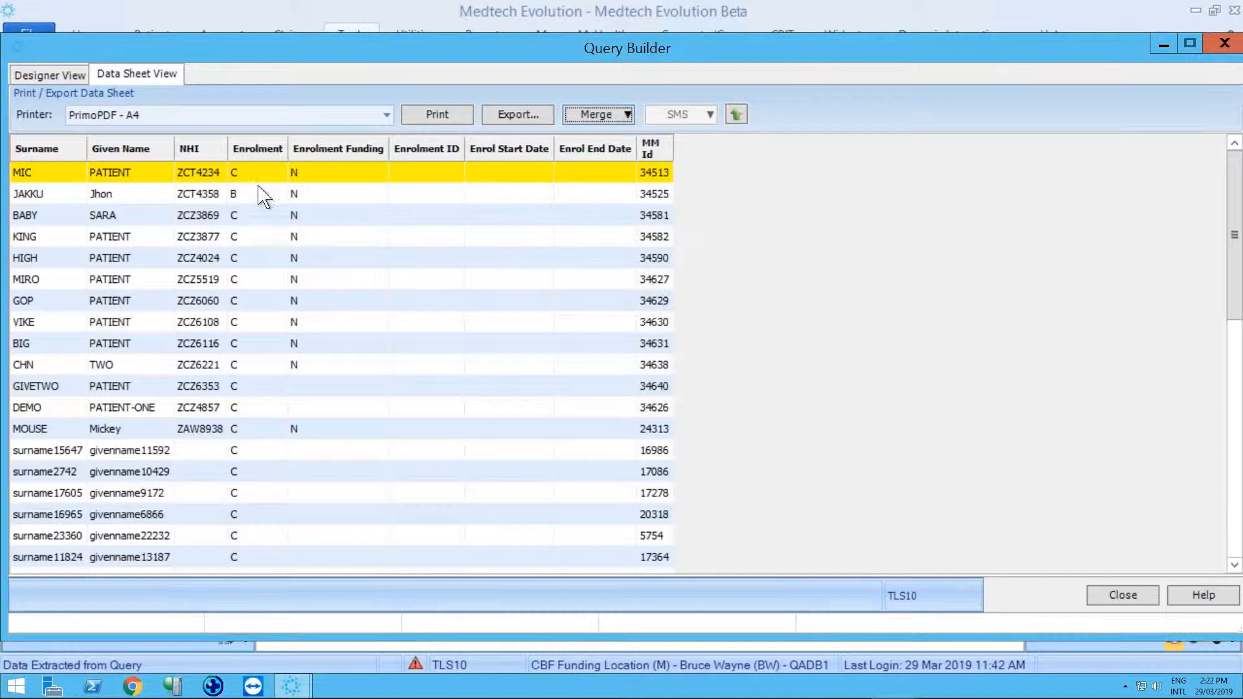
Examine the enrolment status, funding and enrolment ID columns for the patients in the query results
click(243, 210)
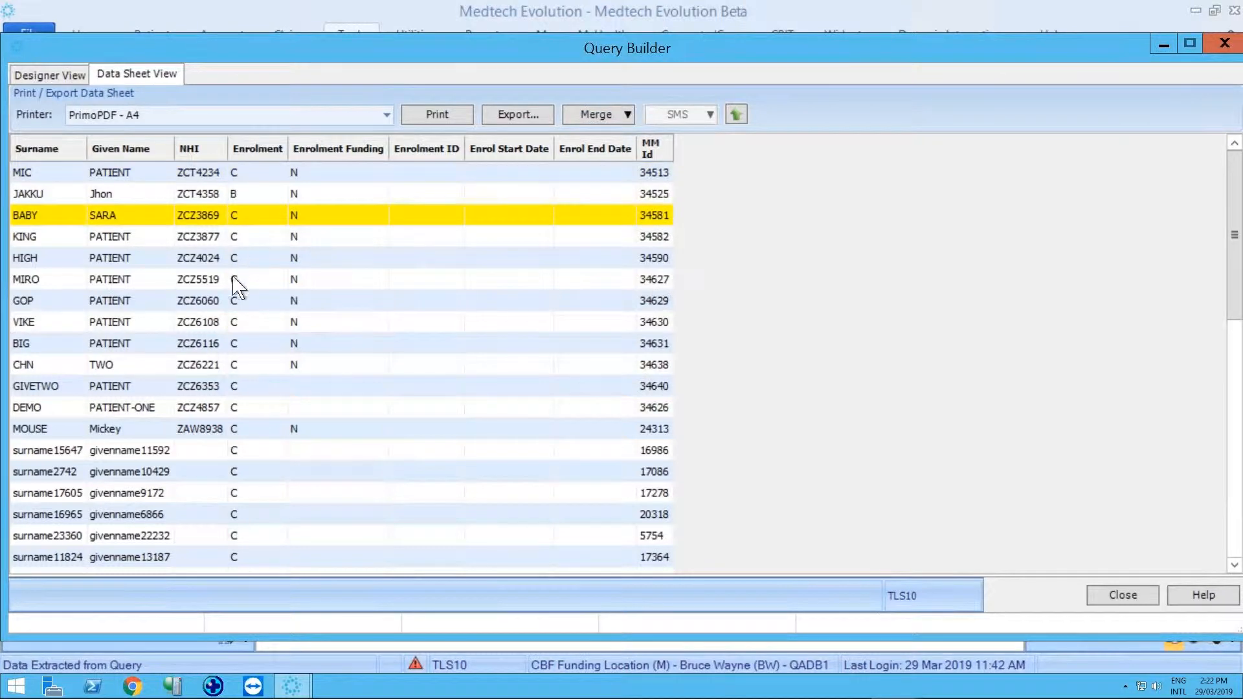
click(234, 279)
click(262, 322)
click(270, 406)
scroll(258, 349, down, 17)
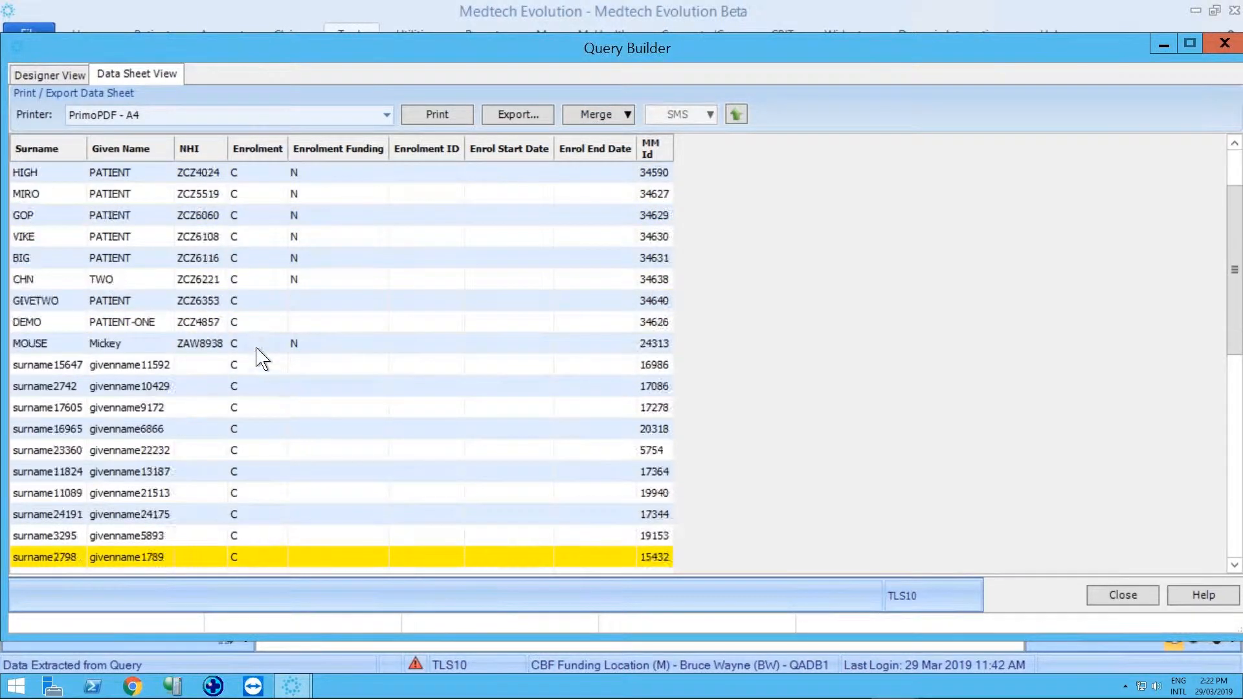
scroll(272, 362, up, 12)
scroll(289, 387, up, 16)
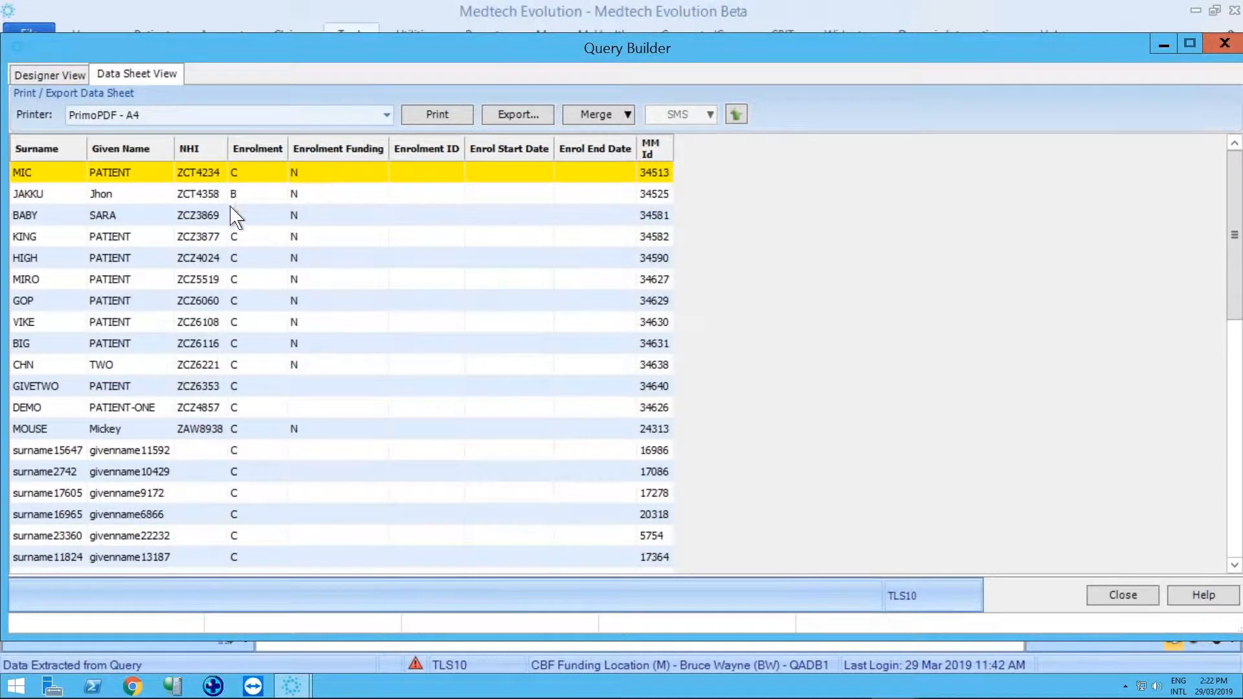
Load the patient from the fourth result row onto the palette and open their Patient Register record
click(241, 240)
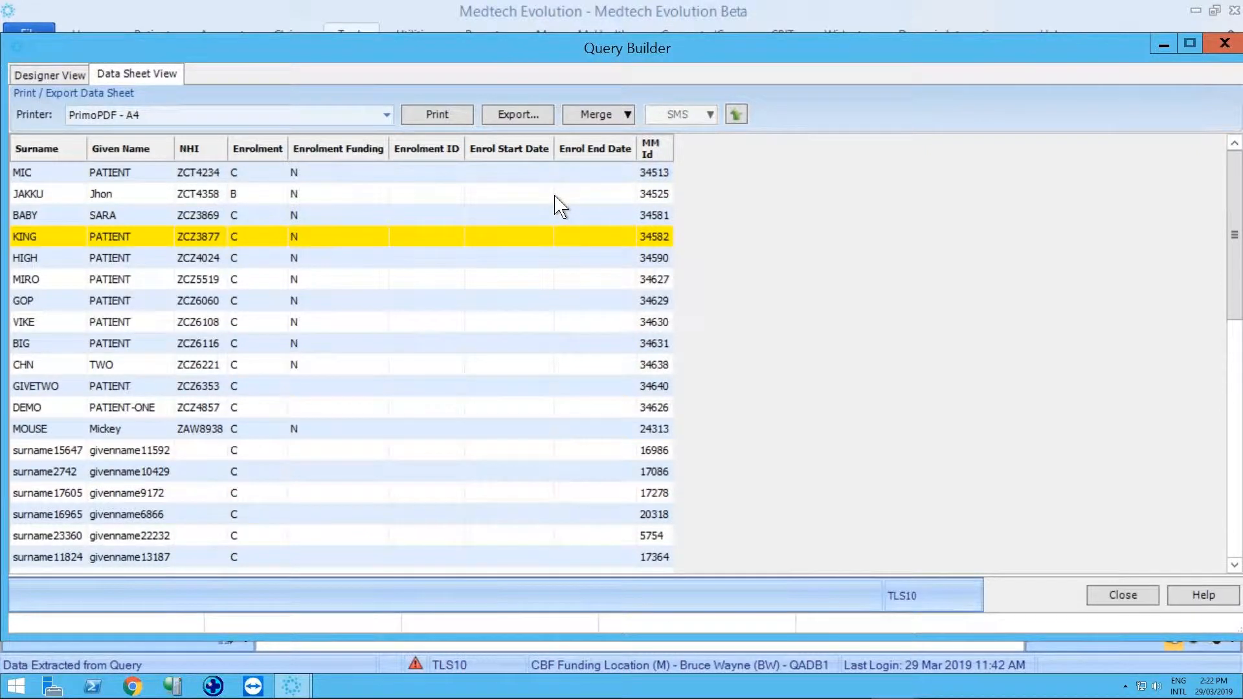
click(736, 113)
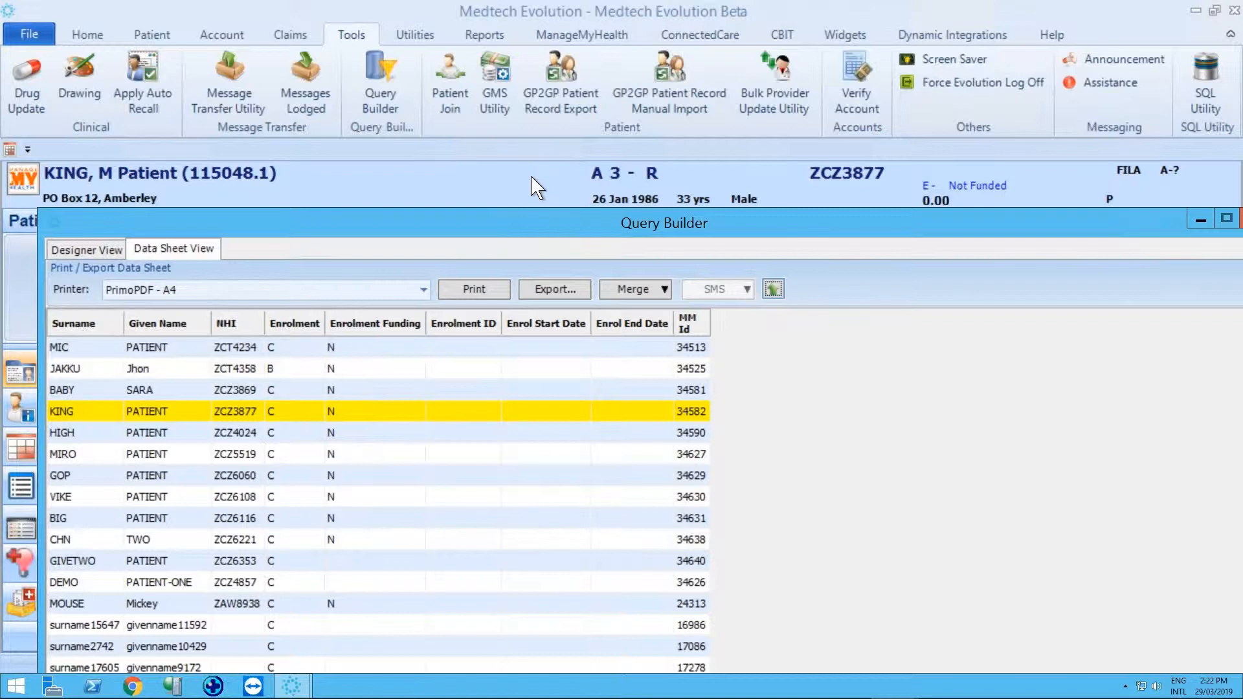
click(531, 177)
double_click(533, 179)
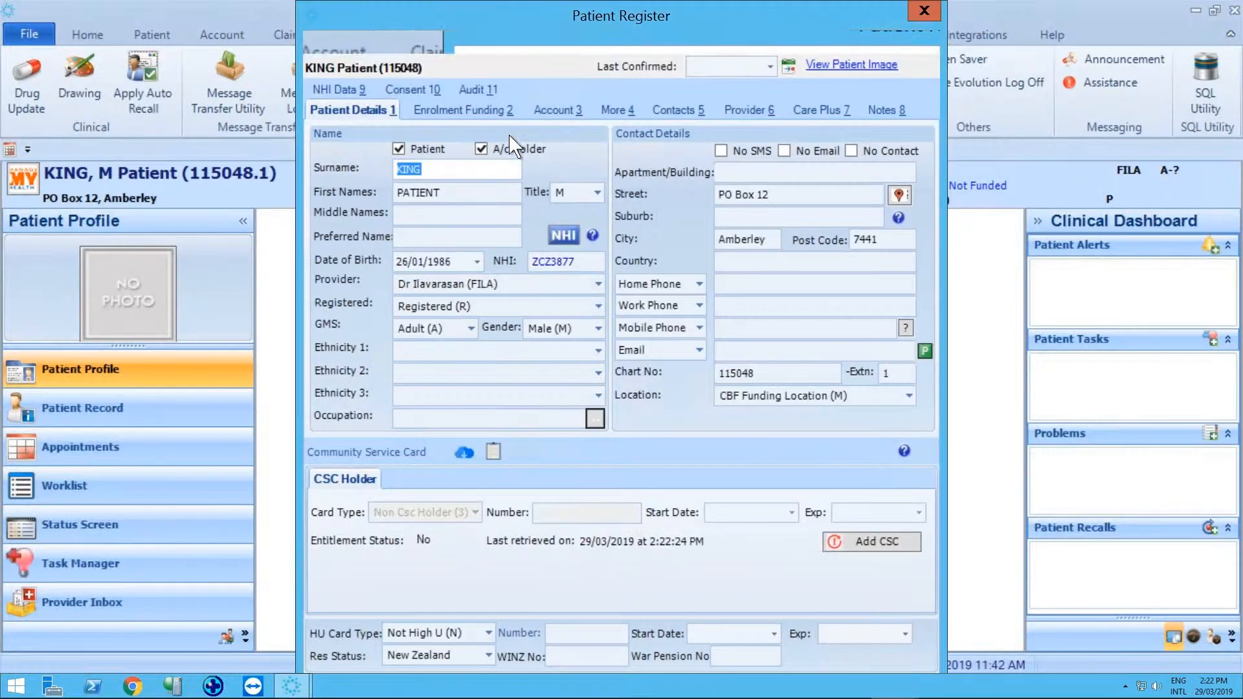
Show the patient's Enrolment Funding details and sync the enrolment with NES, acknowledging the message
click(479, 110)
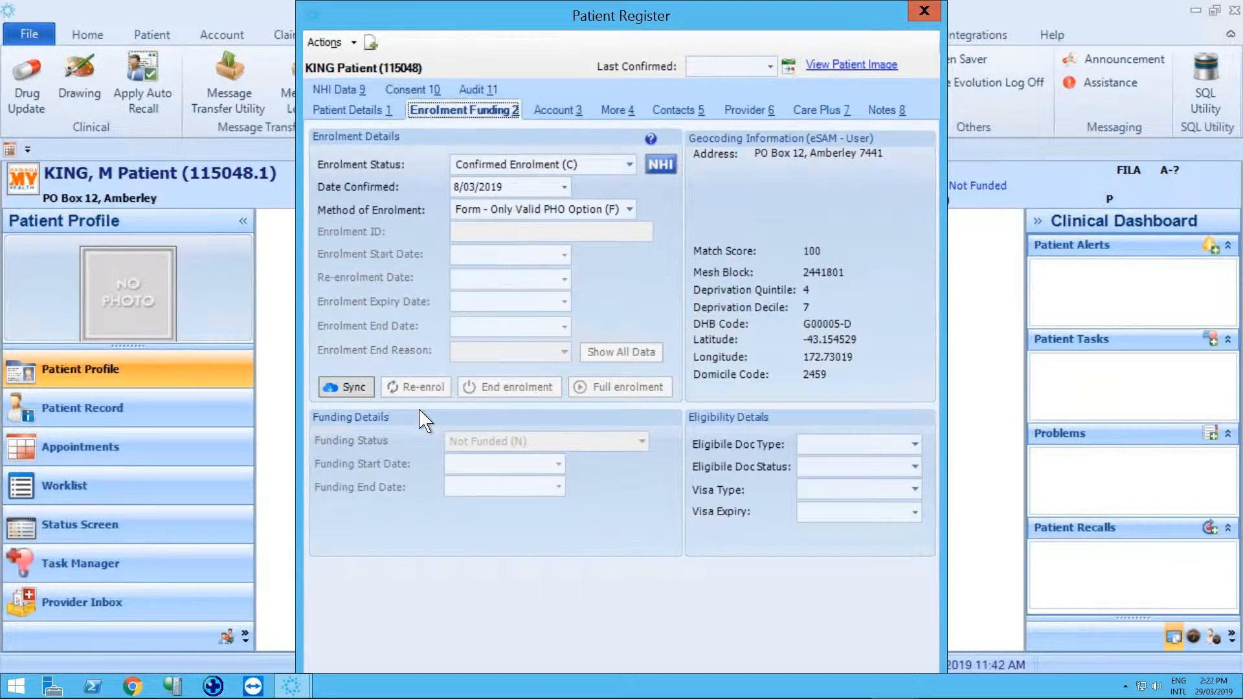
click(336, 390)
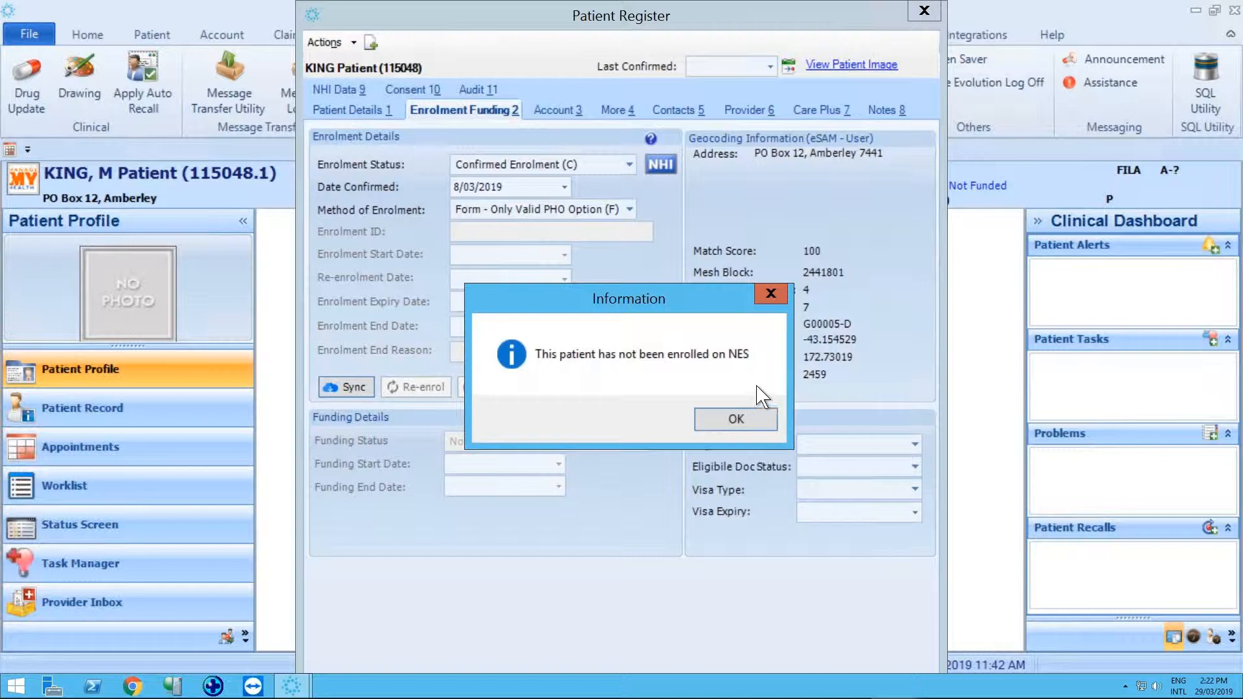
click(771, 424)
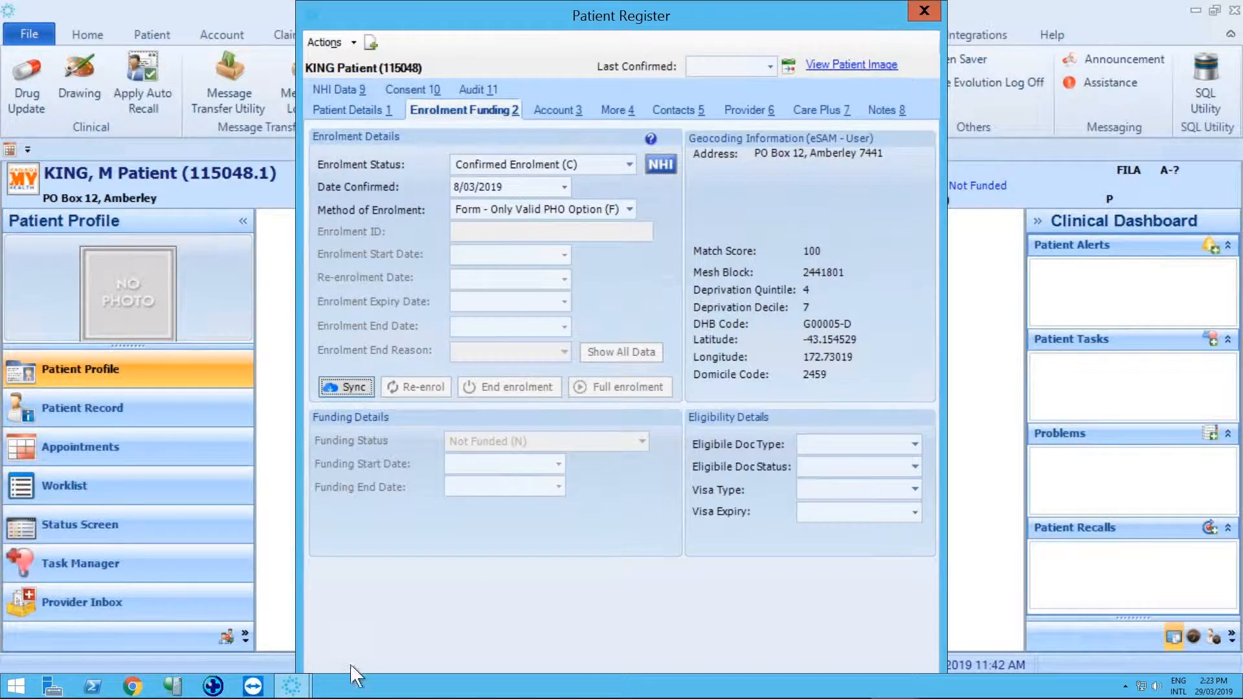
Bring the query results back into view, return to the open Patient Register record and close it
mouse_move(299, 692)
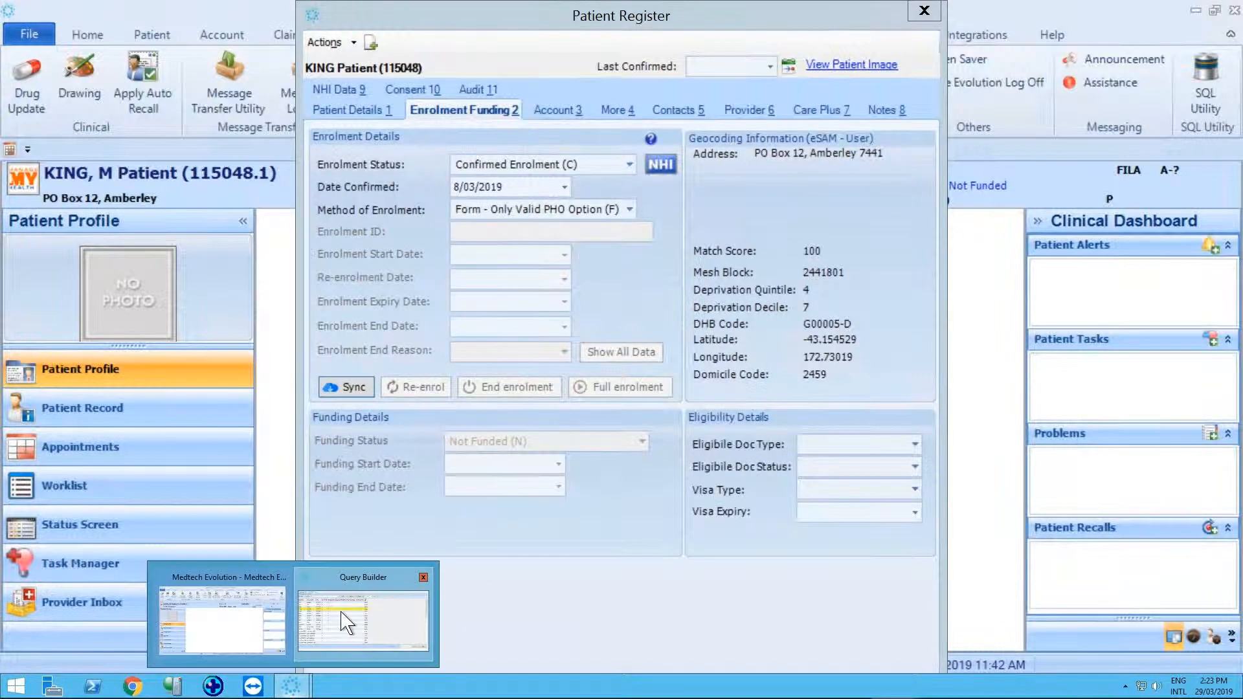
click(346, 616)
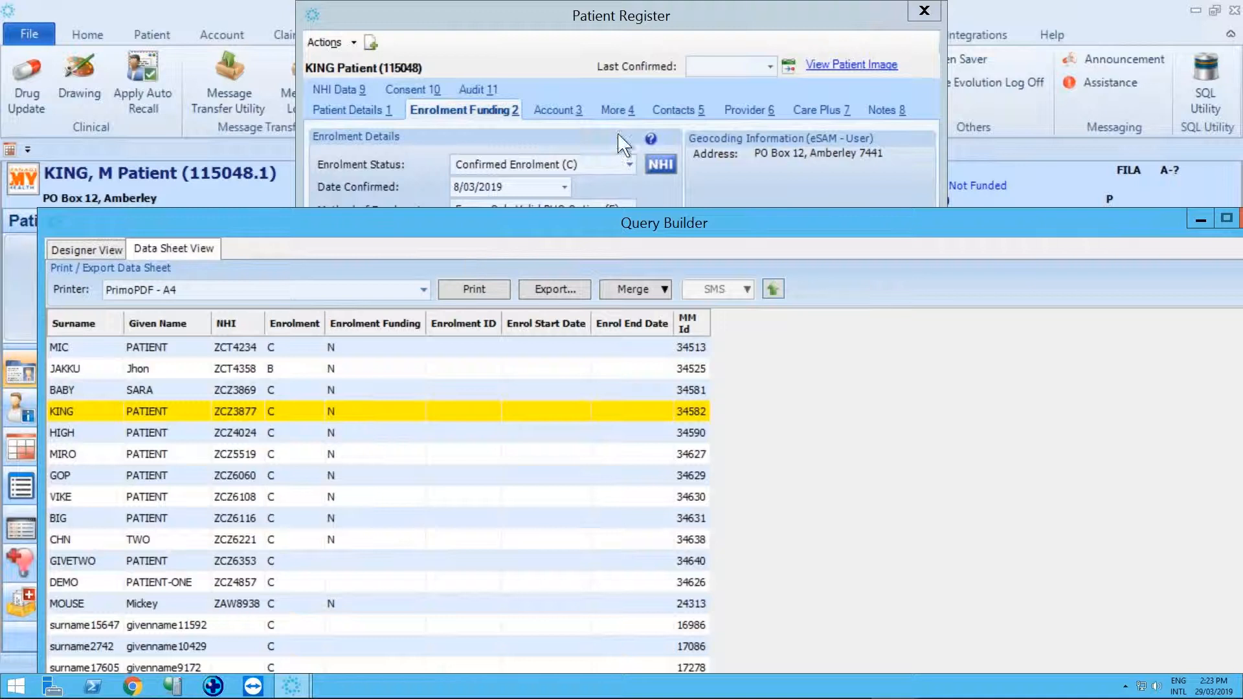
click(811, 19)
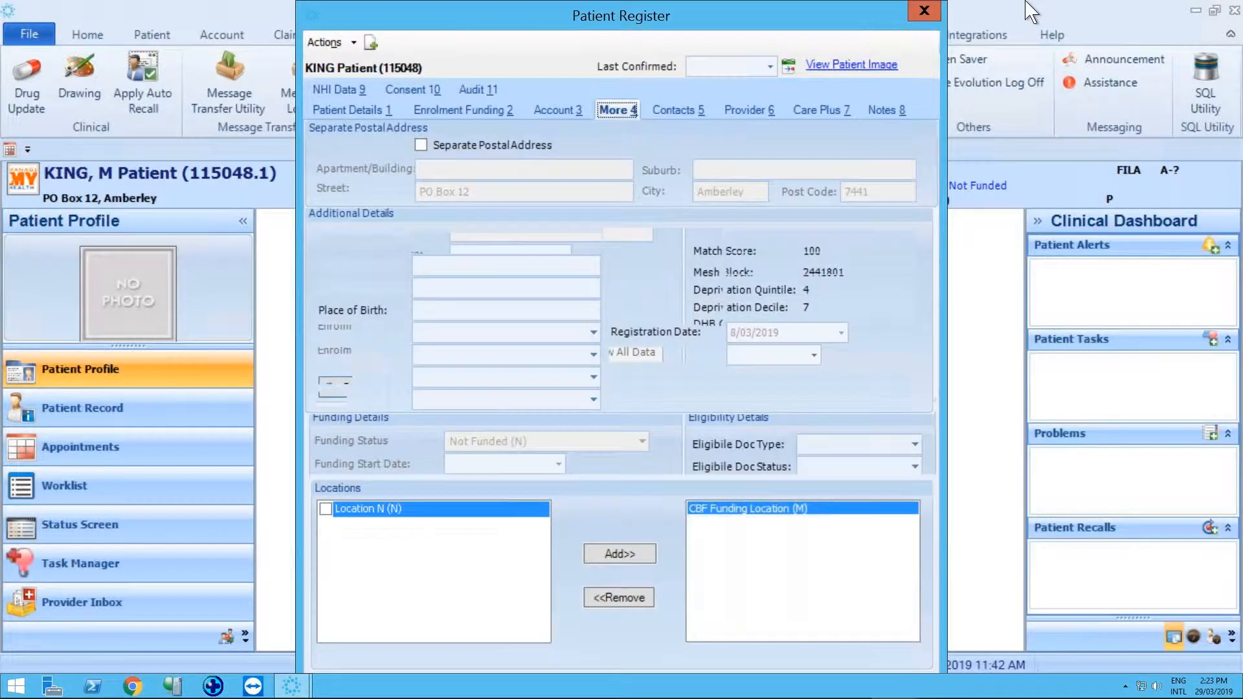
click(924, 11)
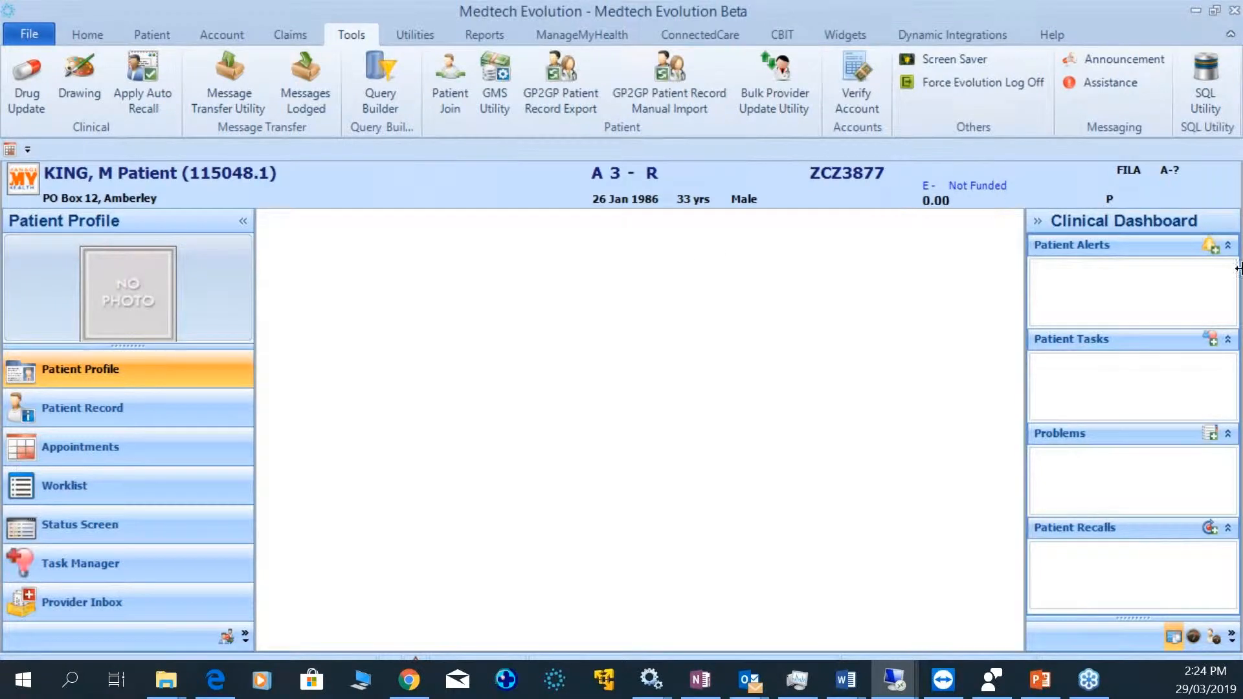
Search the patients for DEMO and load the patient in the second result row onto the palette
key(alt+Tab)
key(F3)
text(DEMO)
key(Return)
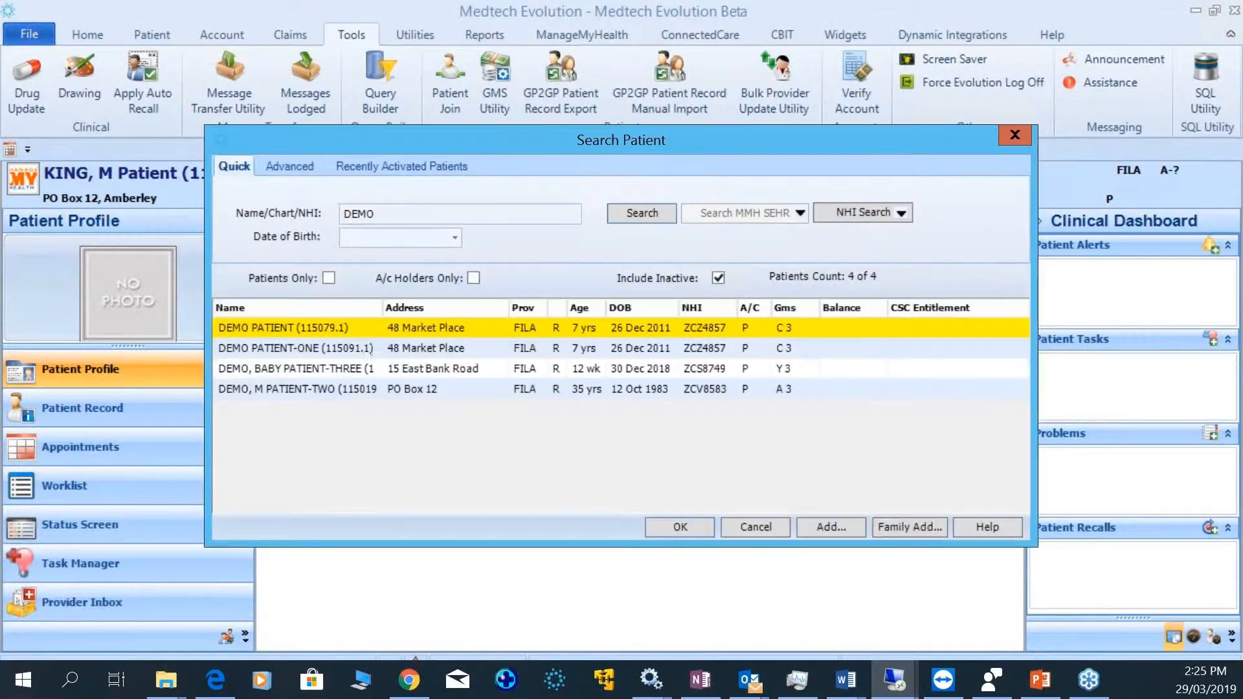
double_click(374, 347)
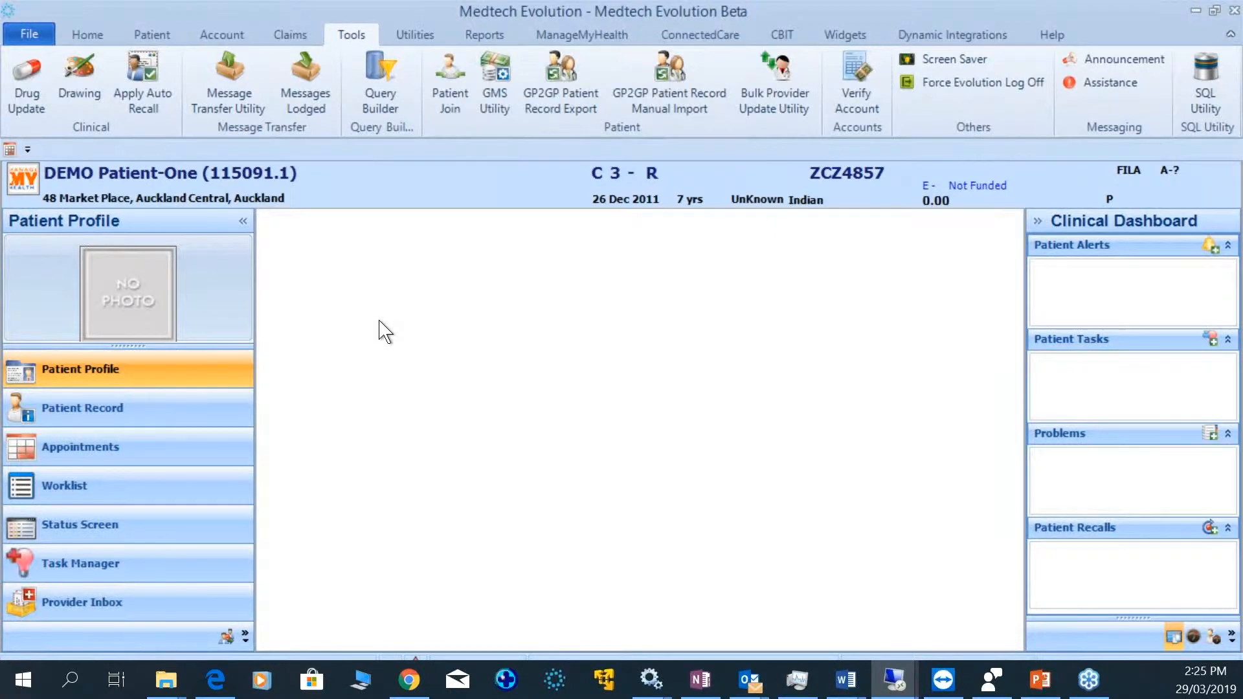
Open the loaded patient's register record and clear the Enrolment Status and Method of Enrolment under Enrolment Funding
key(F3)
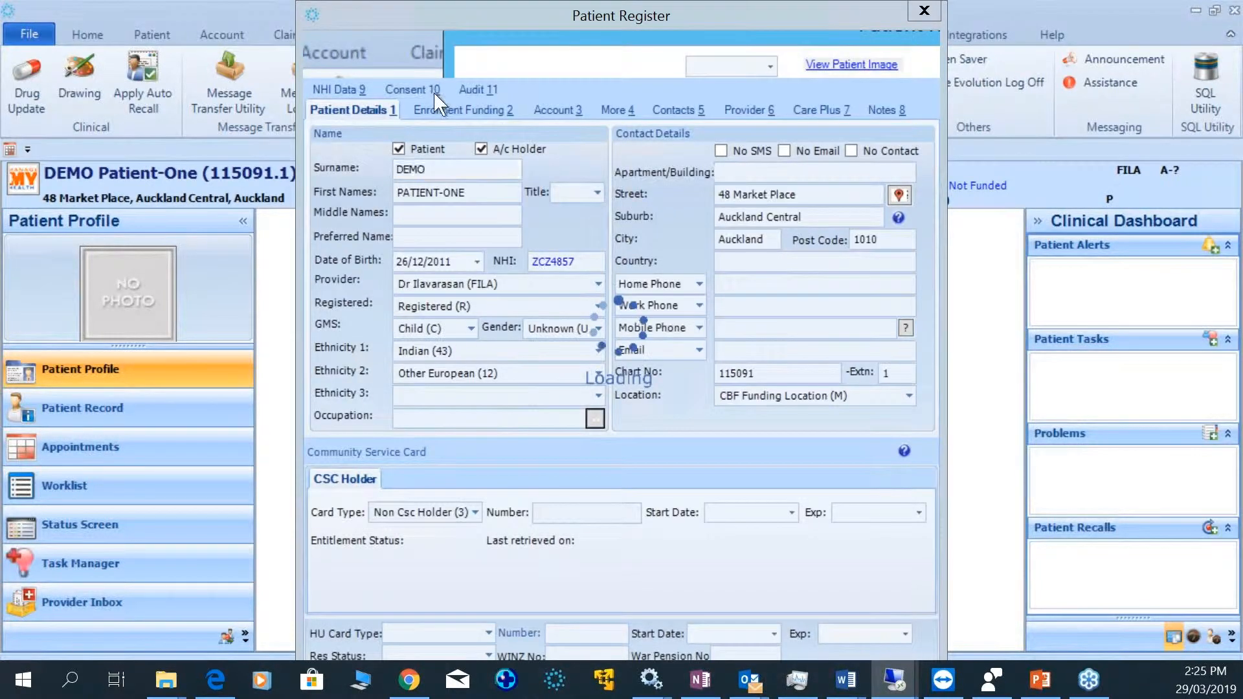
click(439, 104)
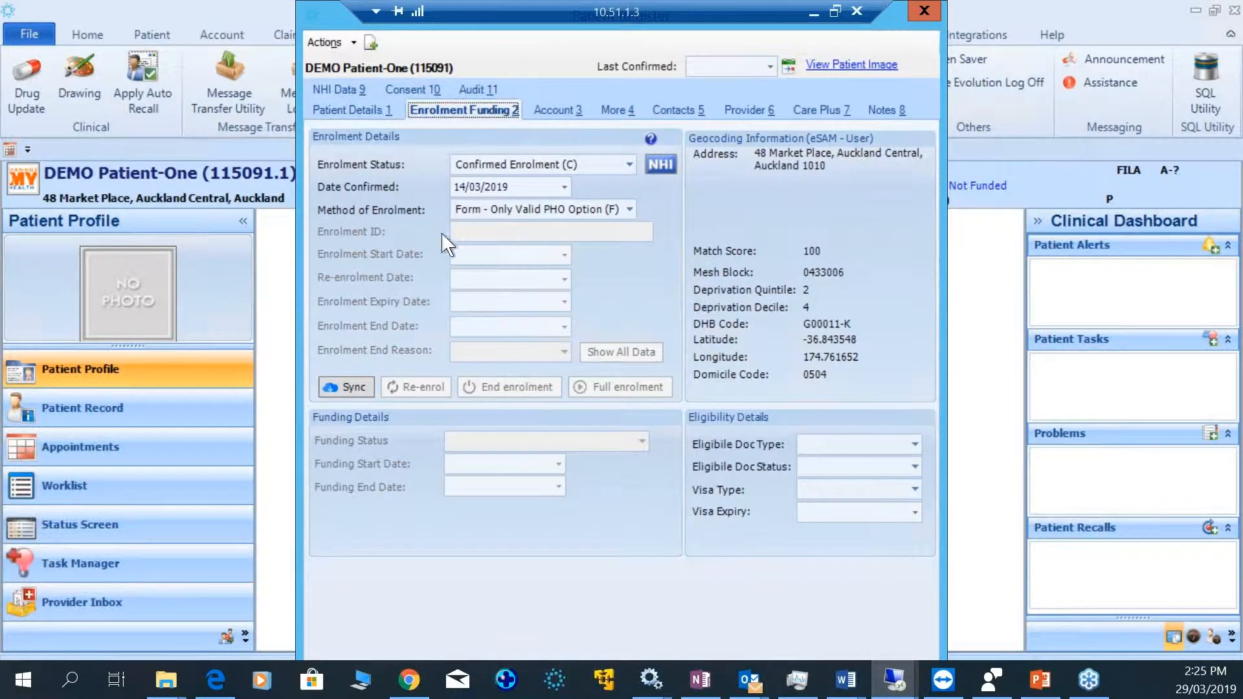
click(573, 162)
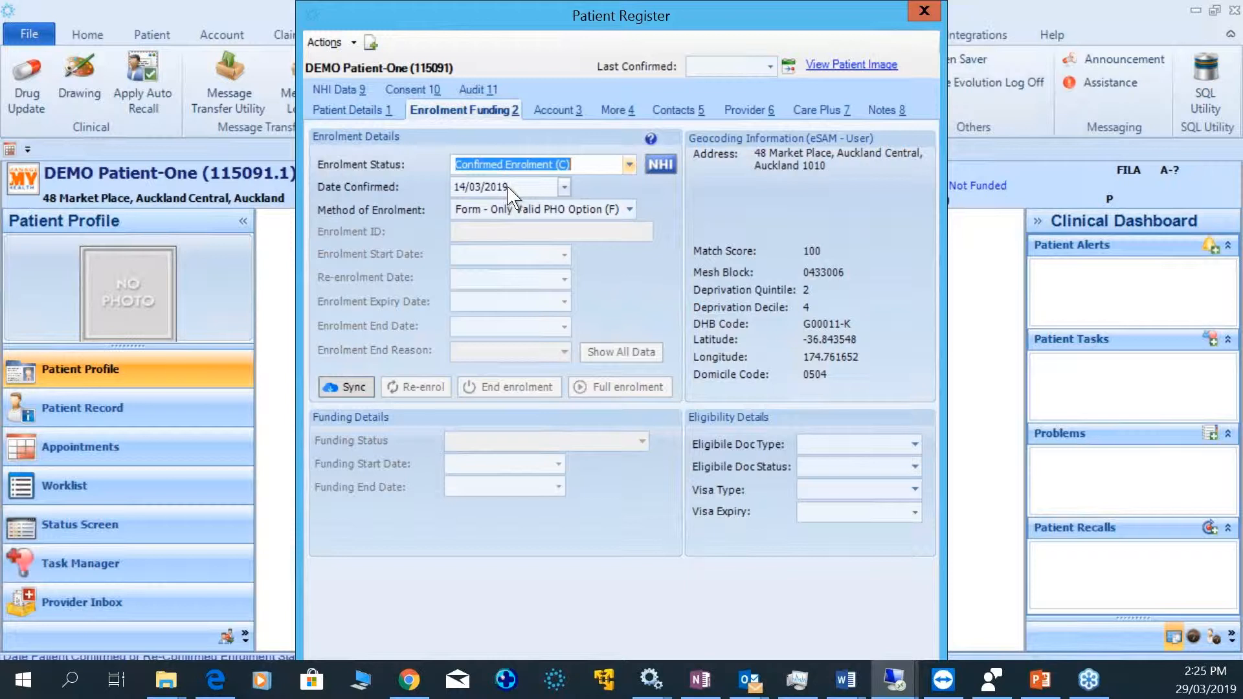
key(Delete)
click(490, 211)
key(Delete)
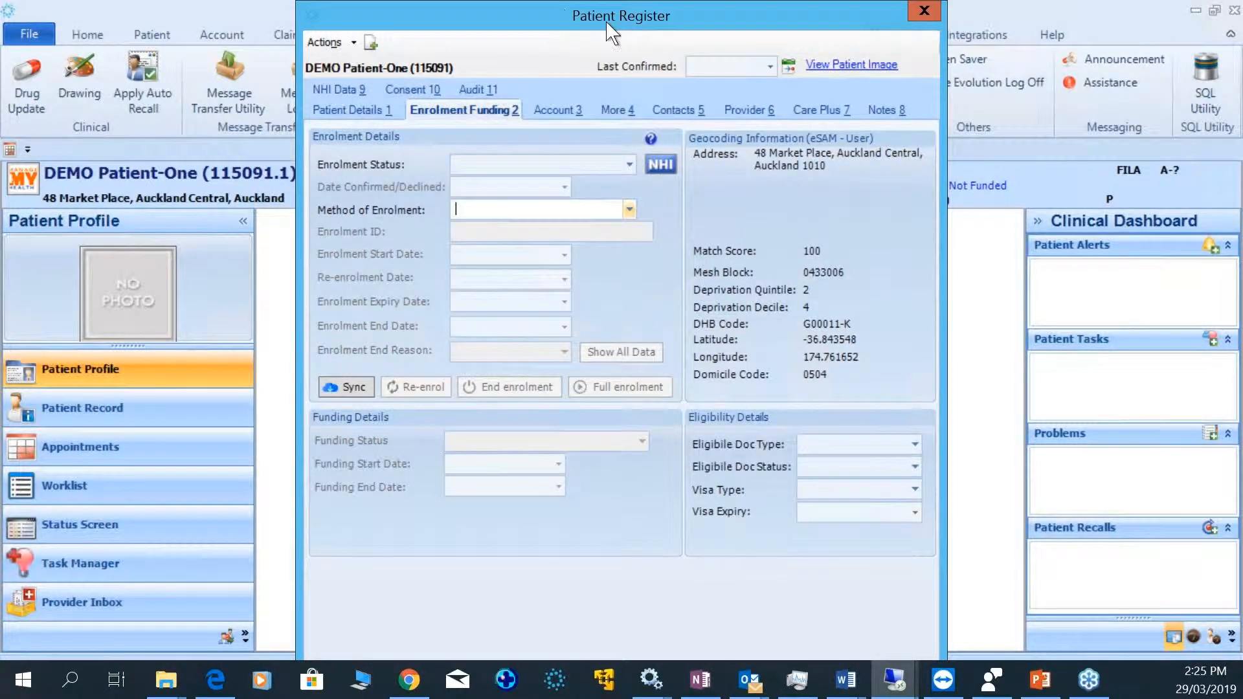
Move the Patient Register window aside and close the open Chrome window
drag(611, 32, 552, 68)
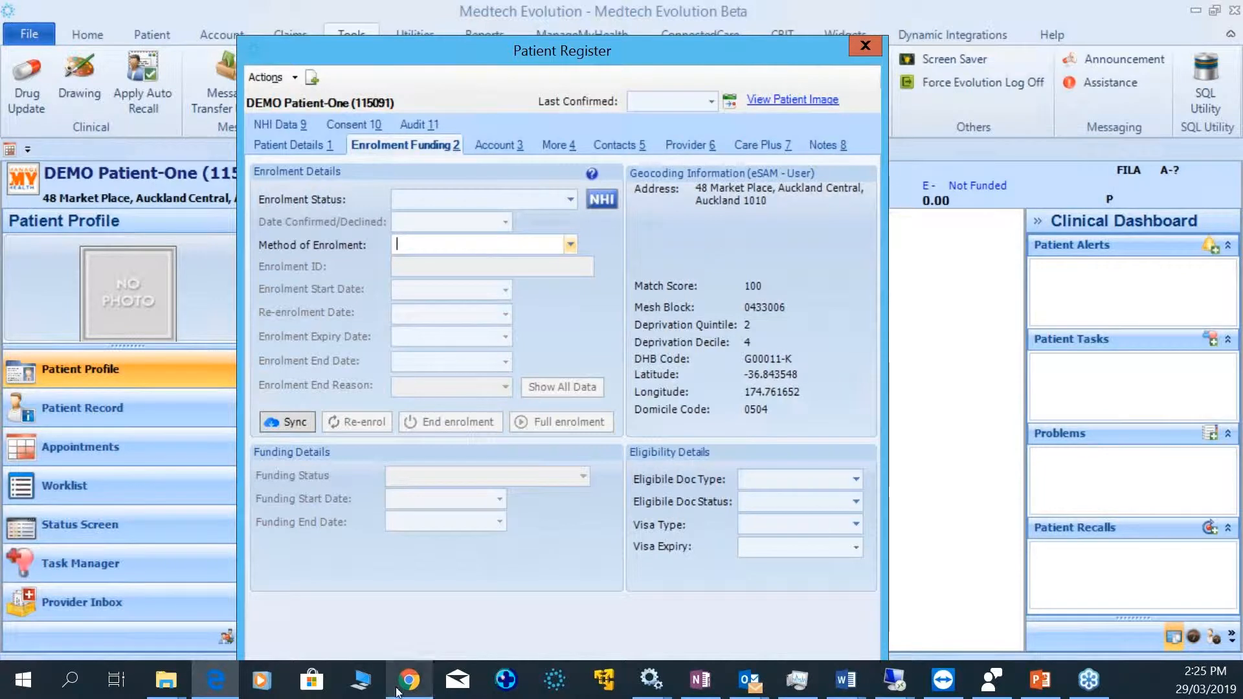
right_click(416, 678)
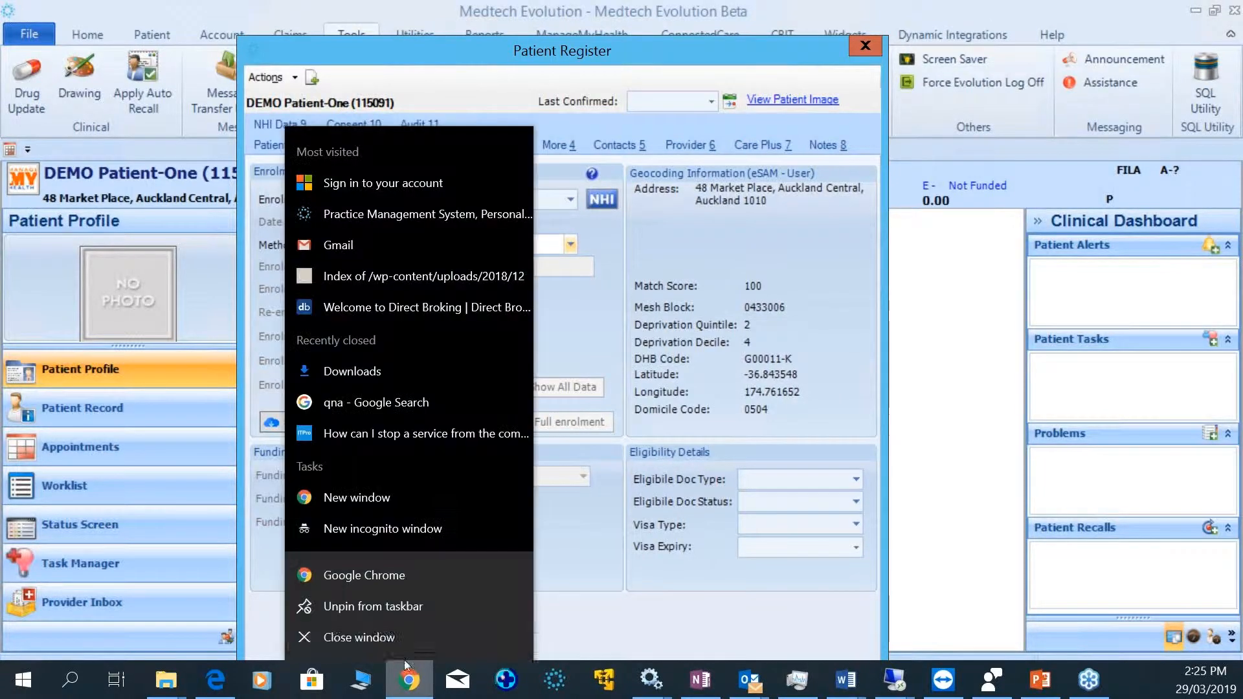
click(393, 647)
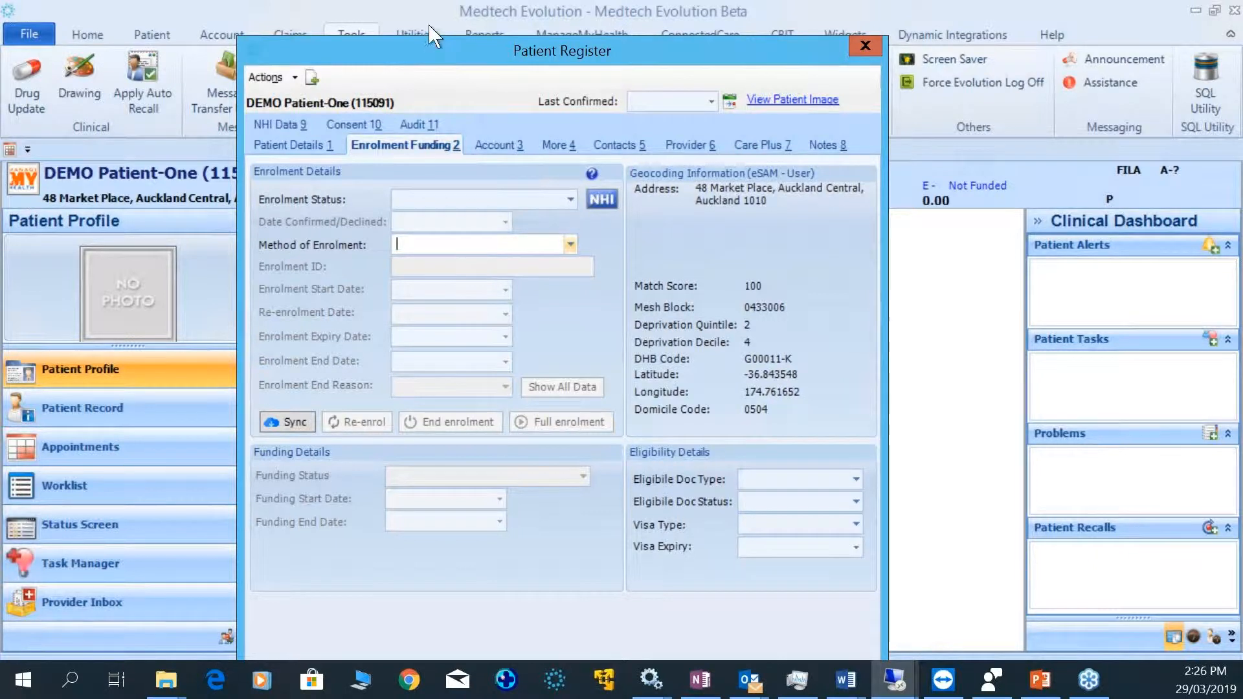
Close the Patient Register record and discard the unsaved enrolment changes
drag(443, 46, 451, 114)
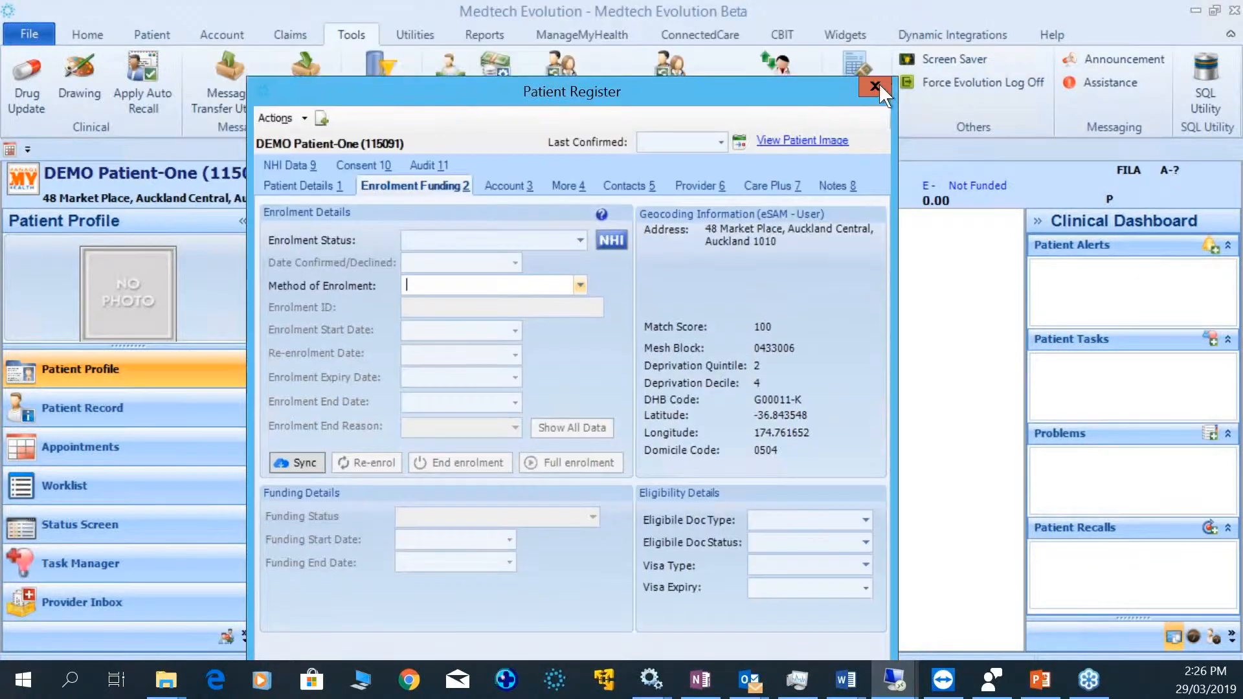
click(878, 84)
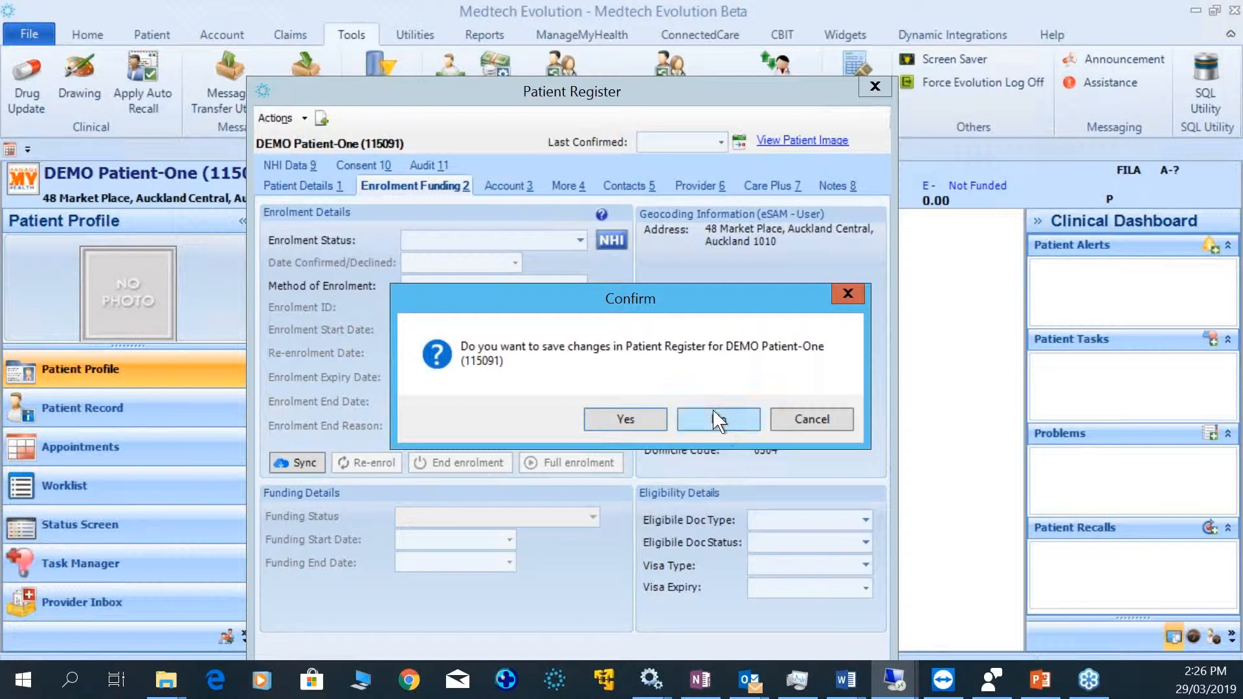
click(719, 421)
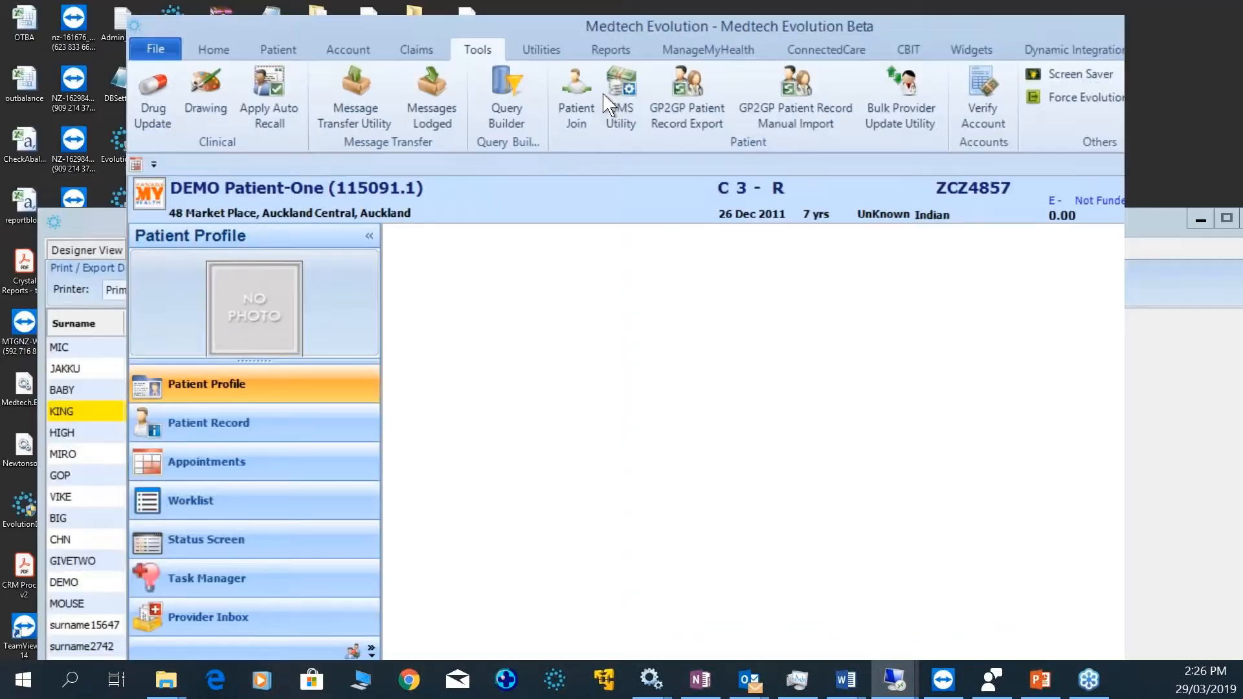
drag(603, 95, 567, 2)
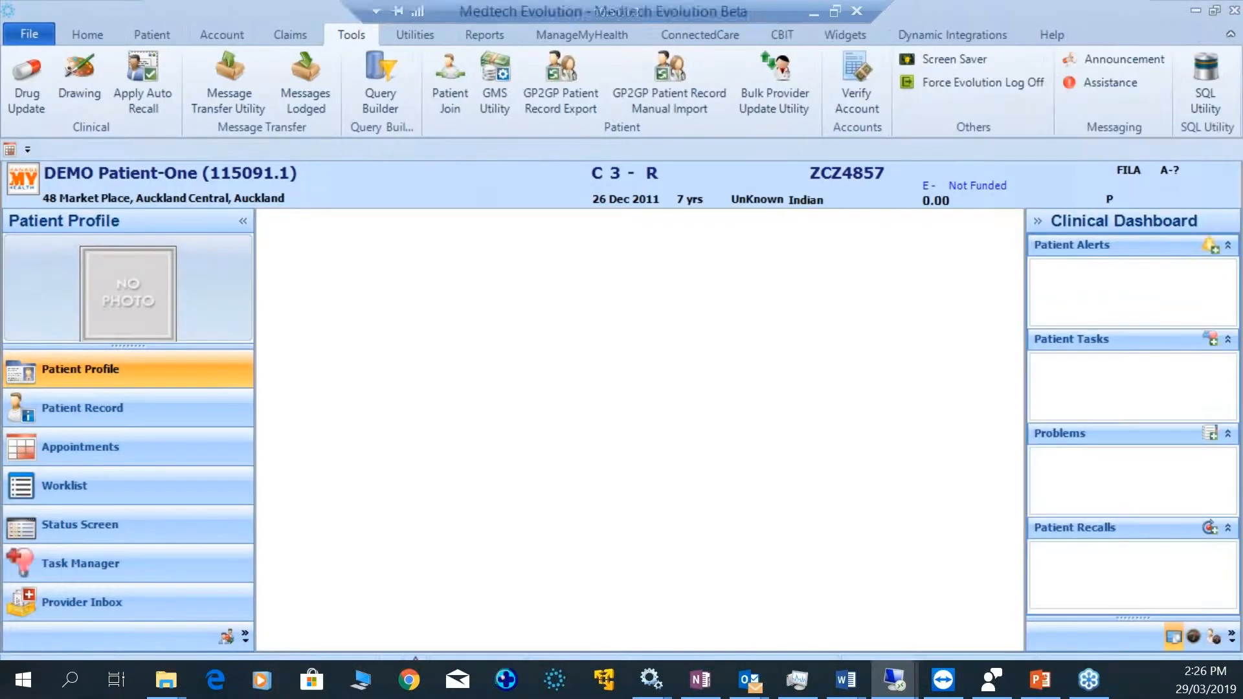
right_click(1125, 688)
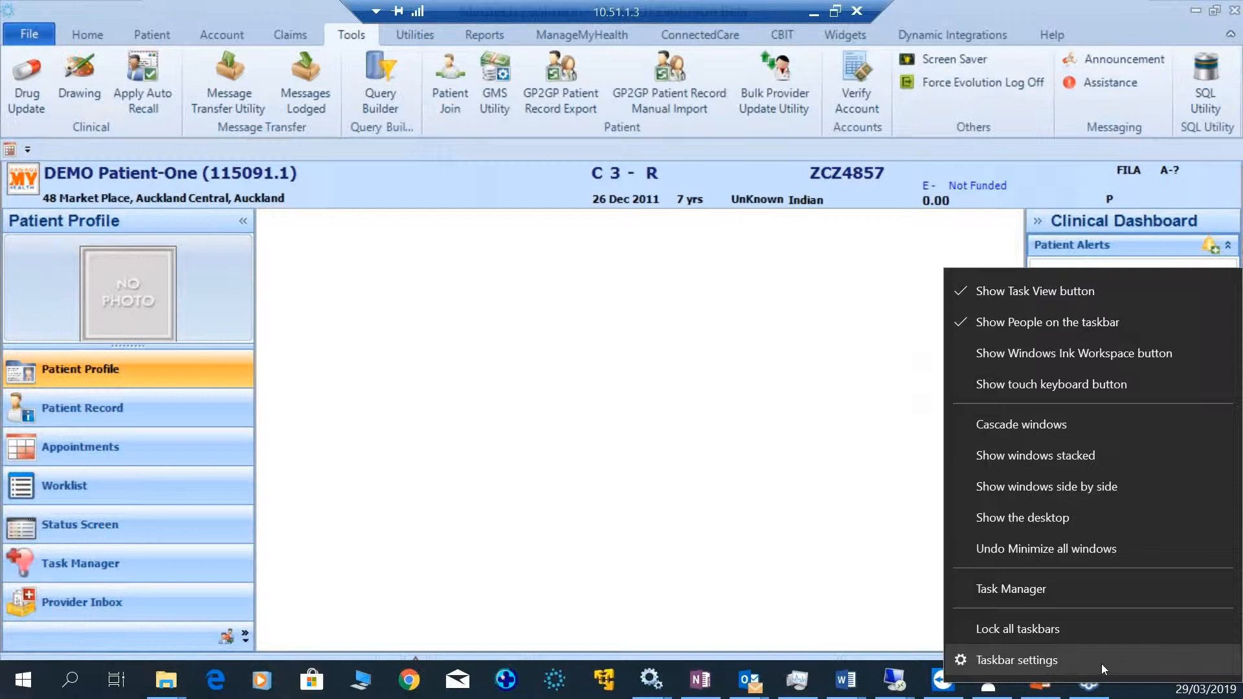
click(1103, 662)
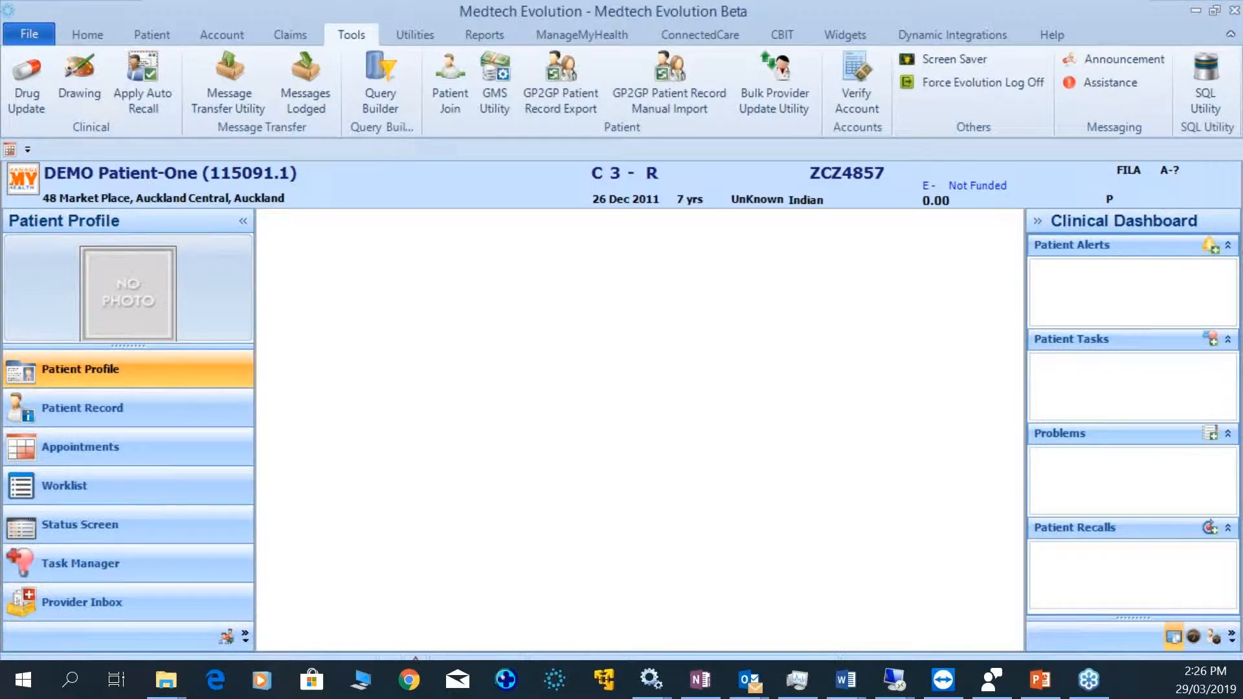
click(482, 189)
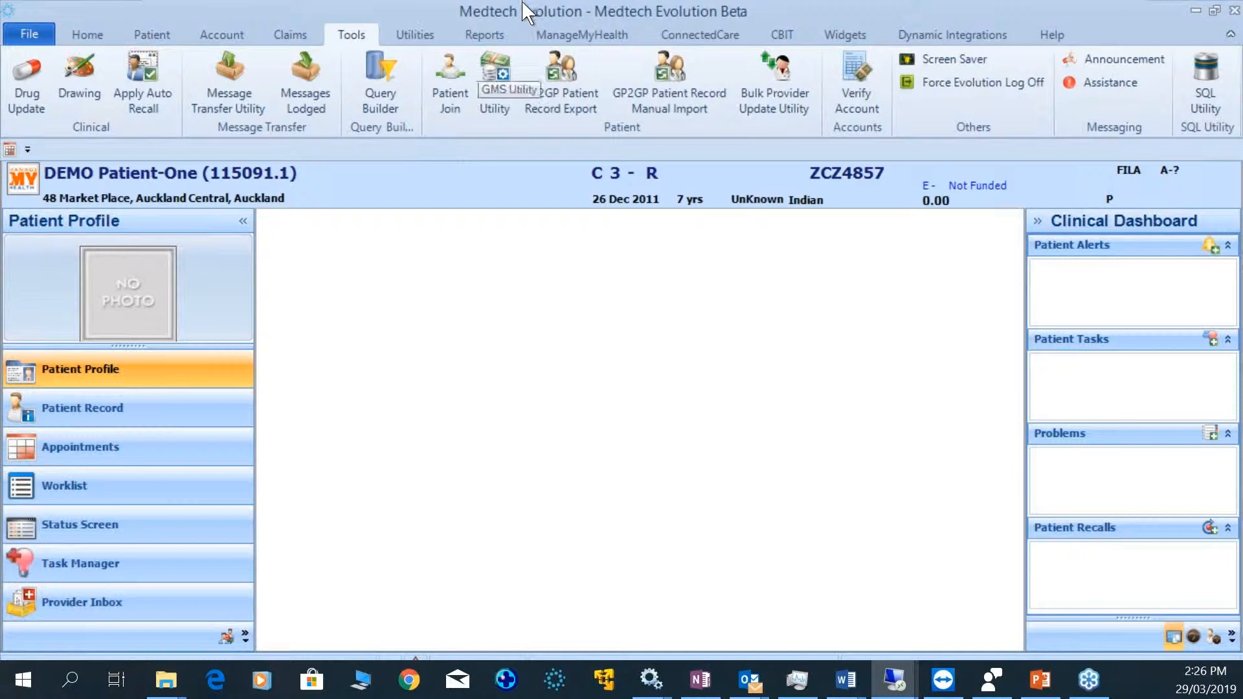
mouse_move(592, 6)
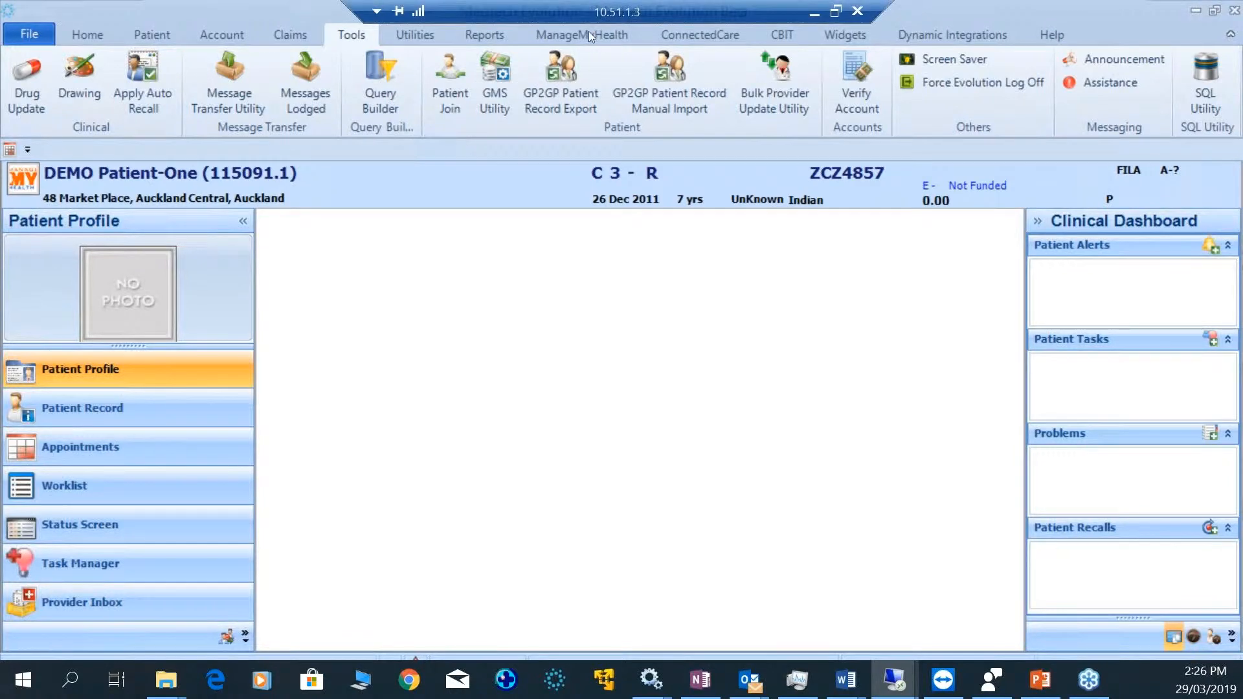
click(836, 11)
drag(1230, 96, 540, 32)
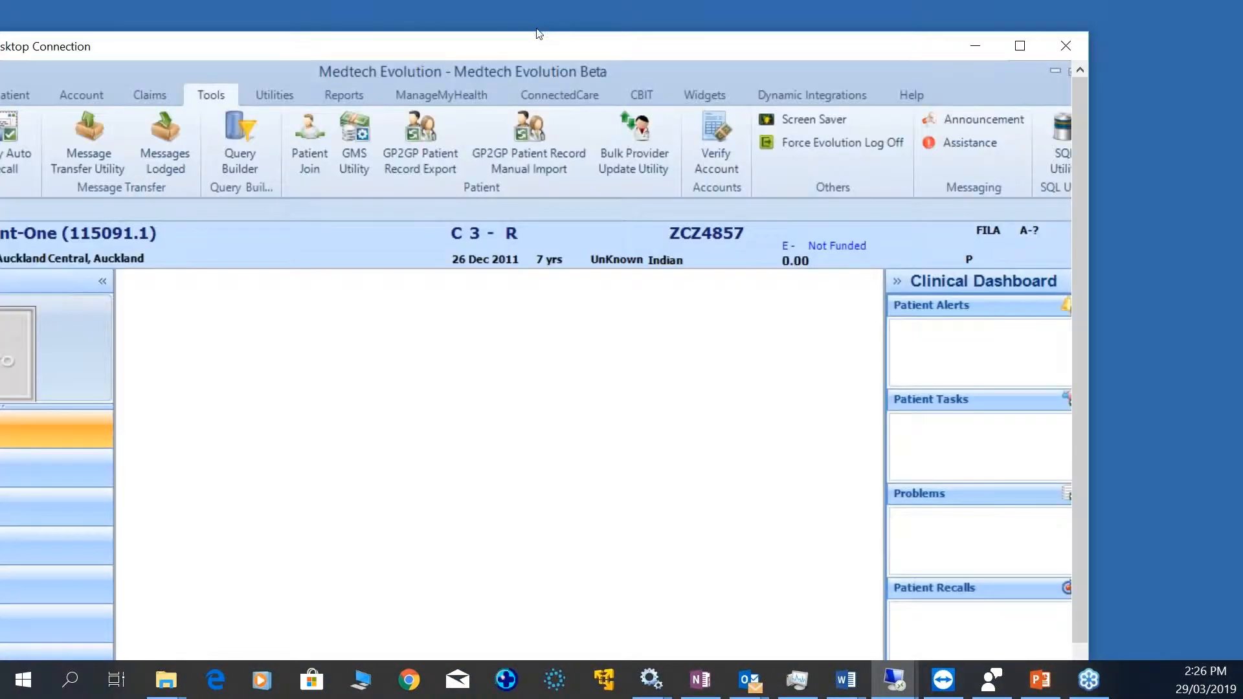
drag(547, 215, 622, 73)
click(749, 681)
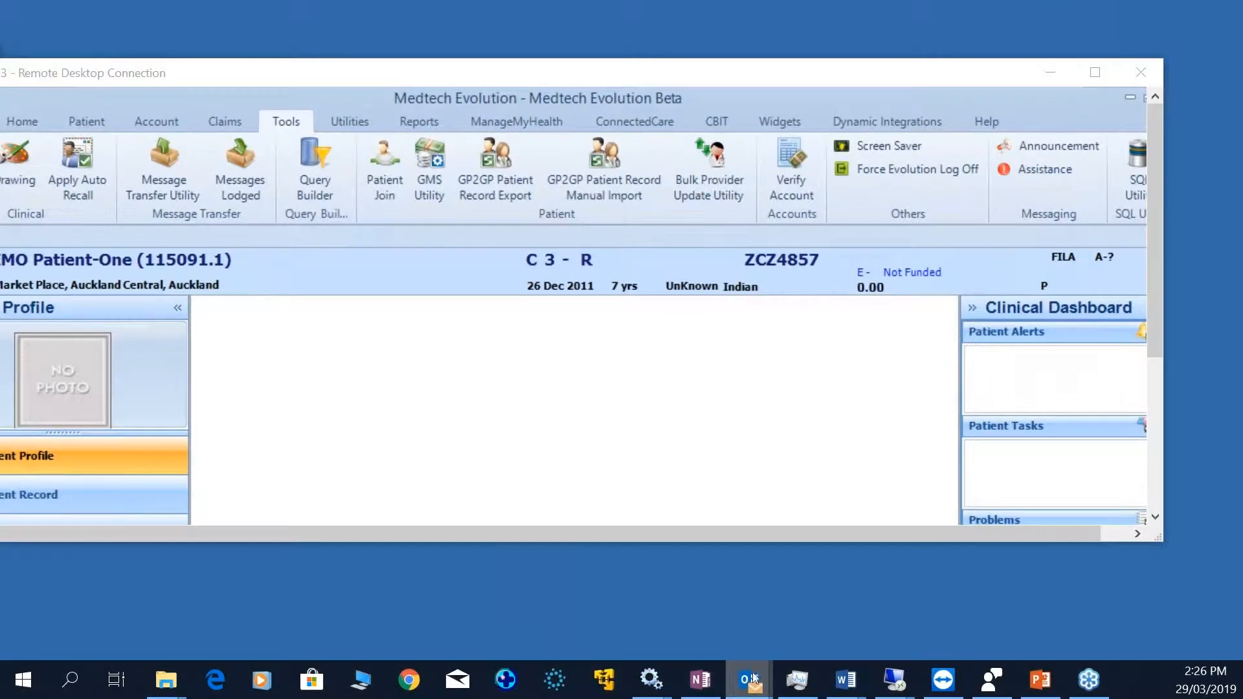
right_click(753, 678)
click(740, 638)
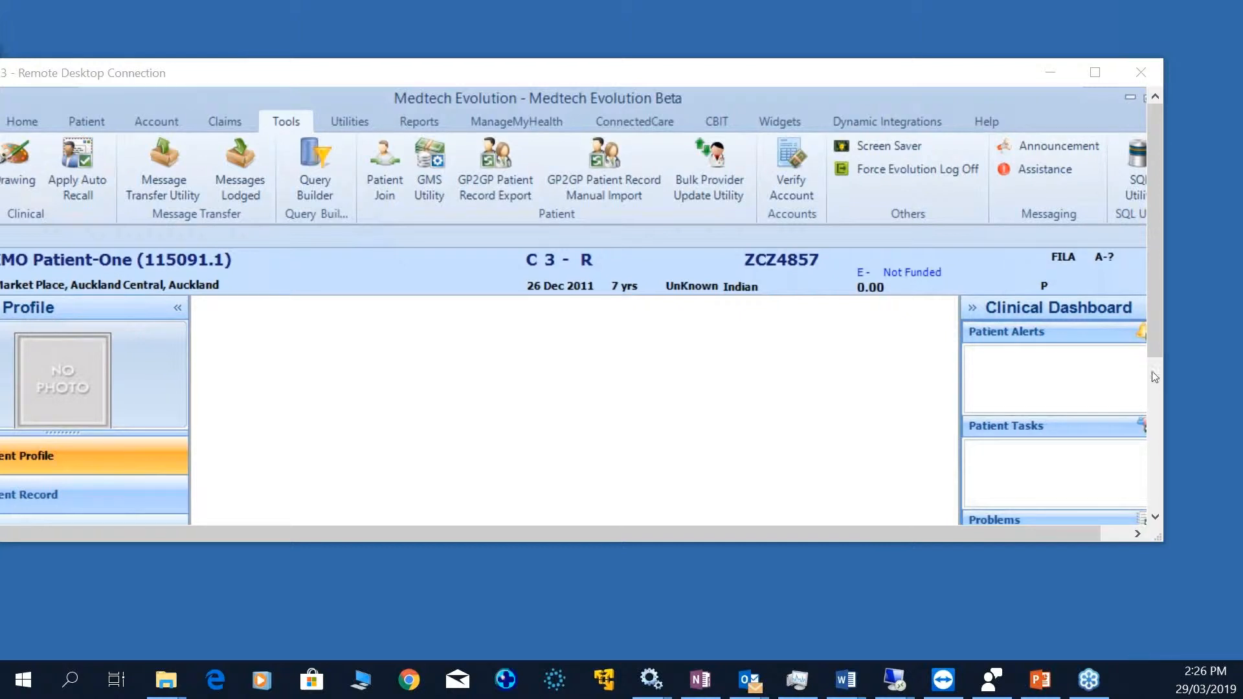
click(1095, 72)
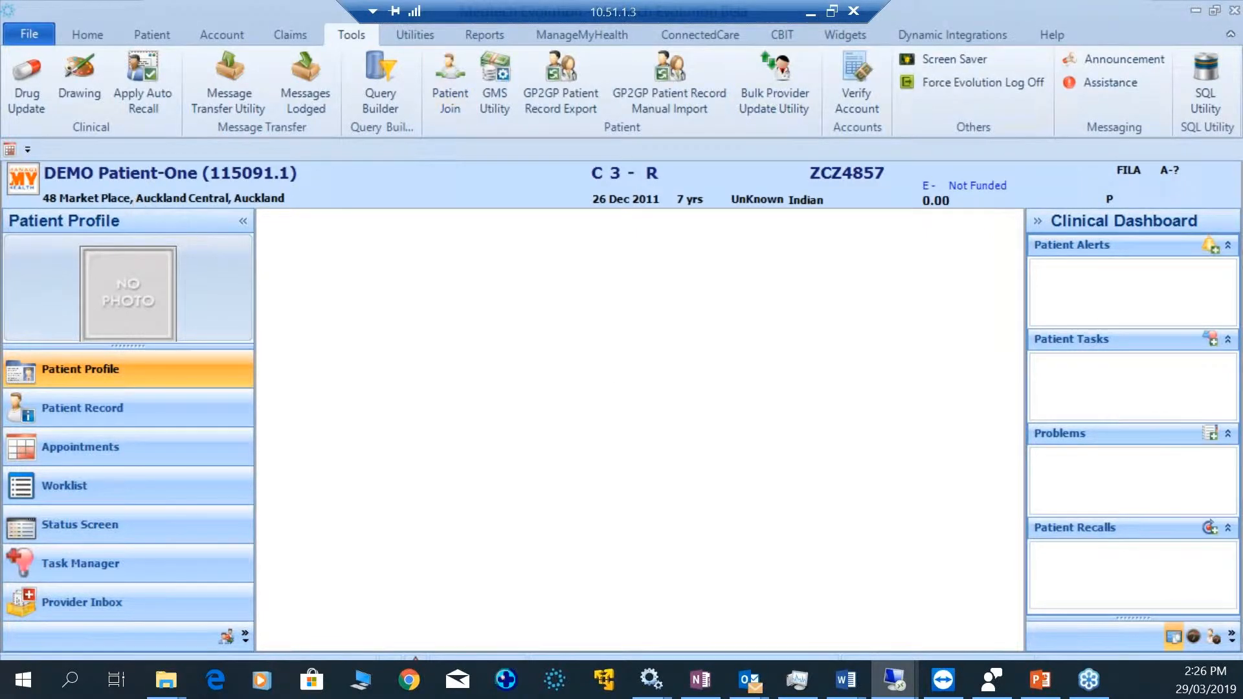
Collapse the ribbon of the main Medtech Evolution window and maximise the window
drag(1011, 8, 912, 84)
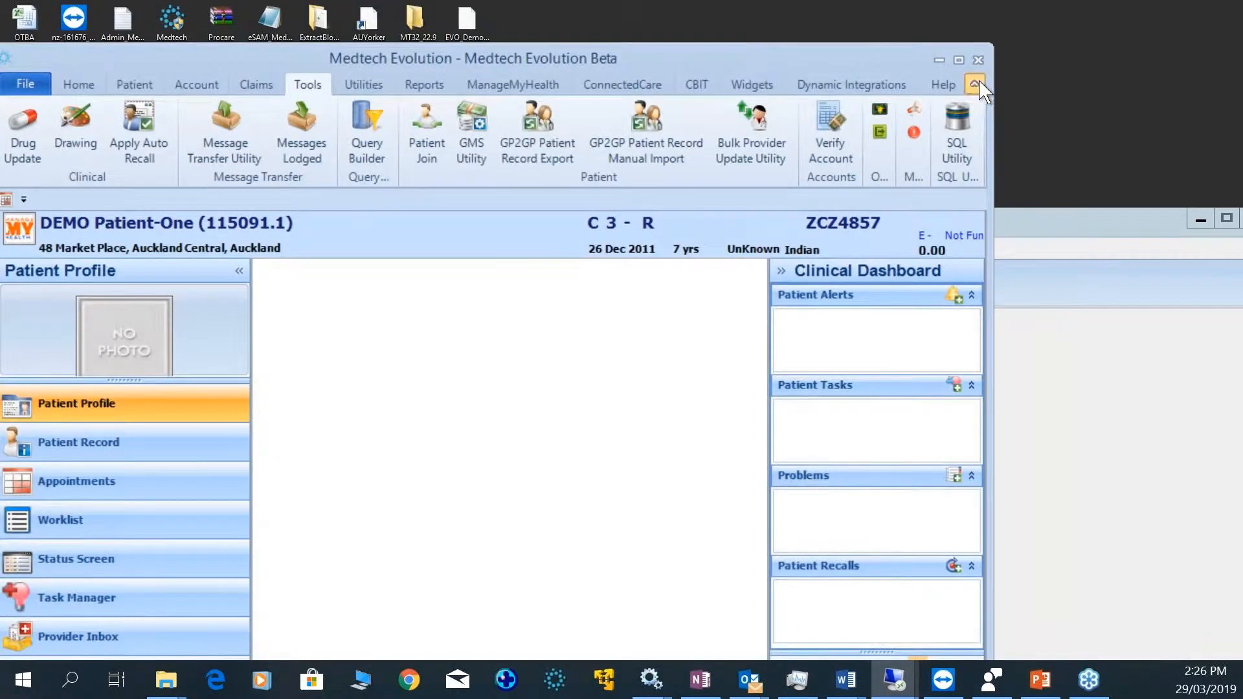
click(974, 84)
double_click(893, 59)
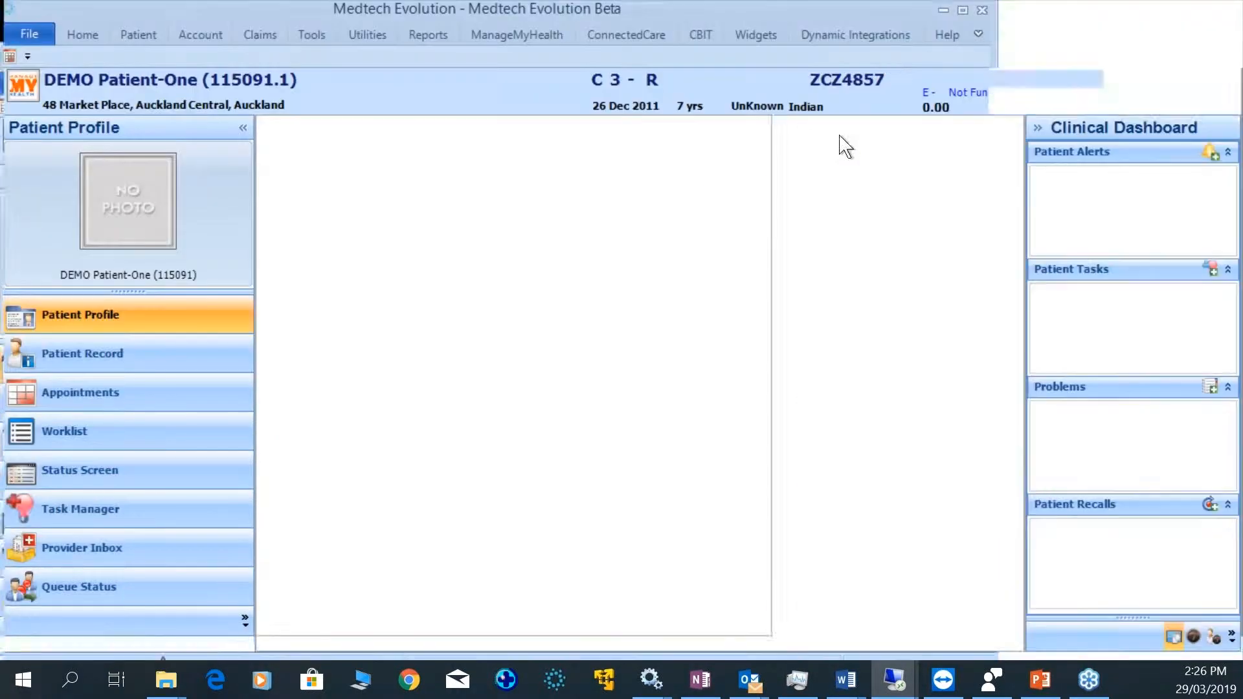
Reopen the loaded patient's register record, move it aside, and sync the enrolment with NES under Enrolment Funding, acknowledging the message
key(F3)
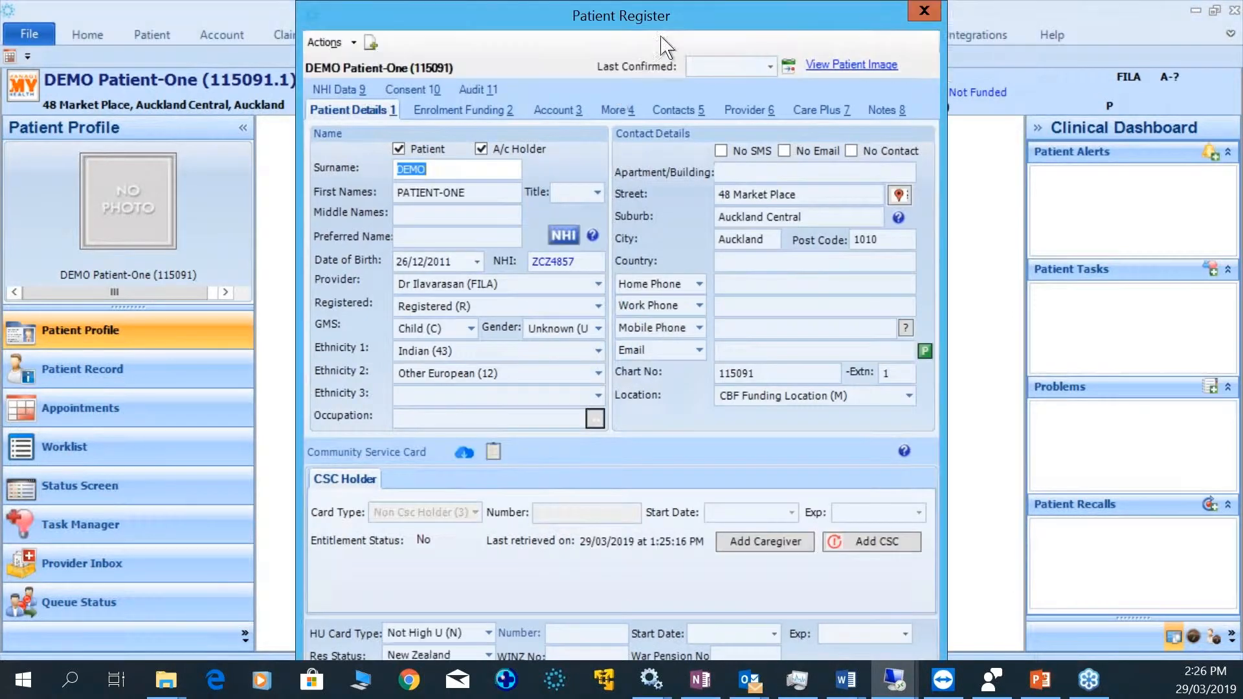
drag(637, 30, 381, 13)
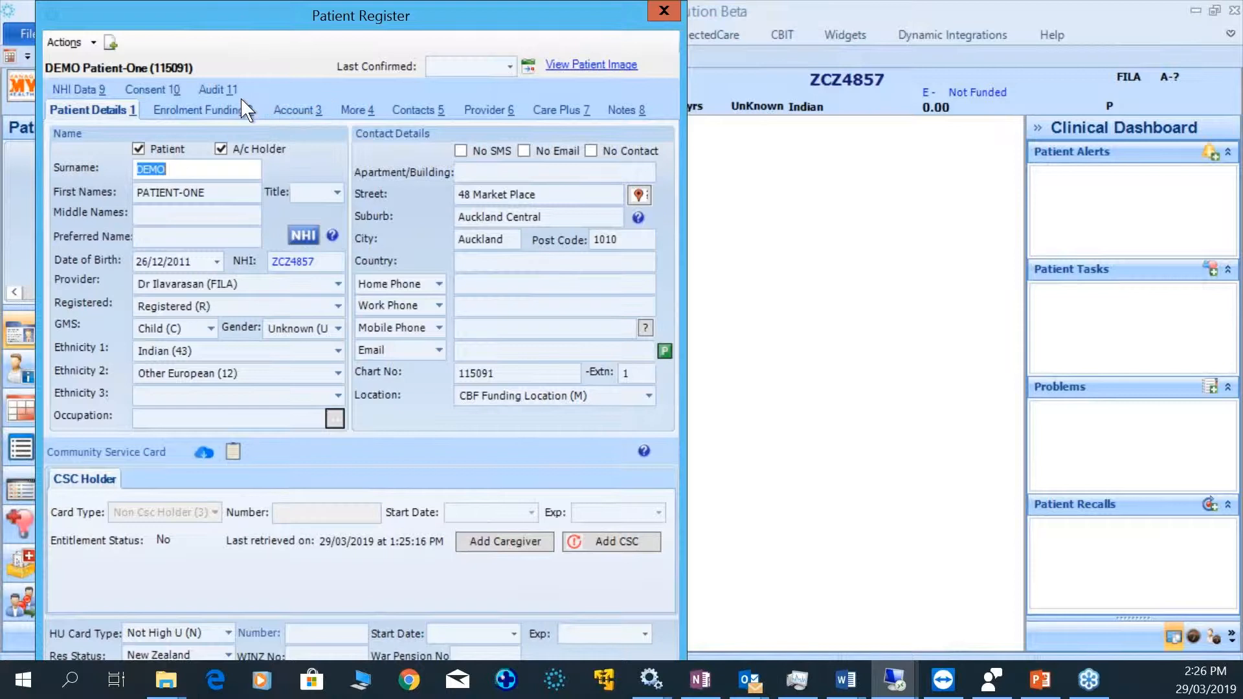
click(202, 110)
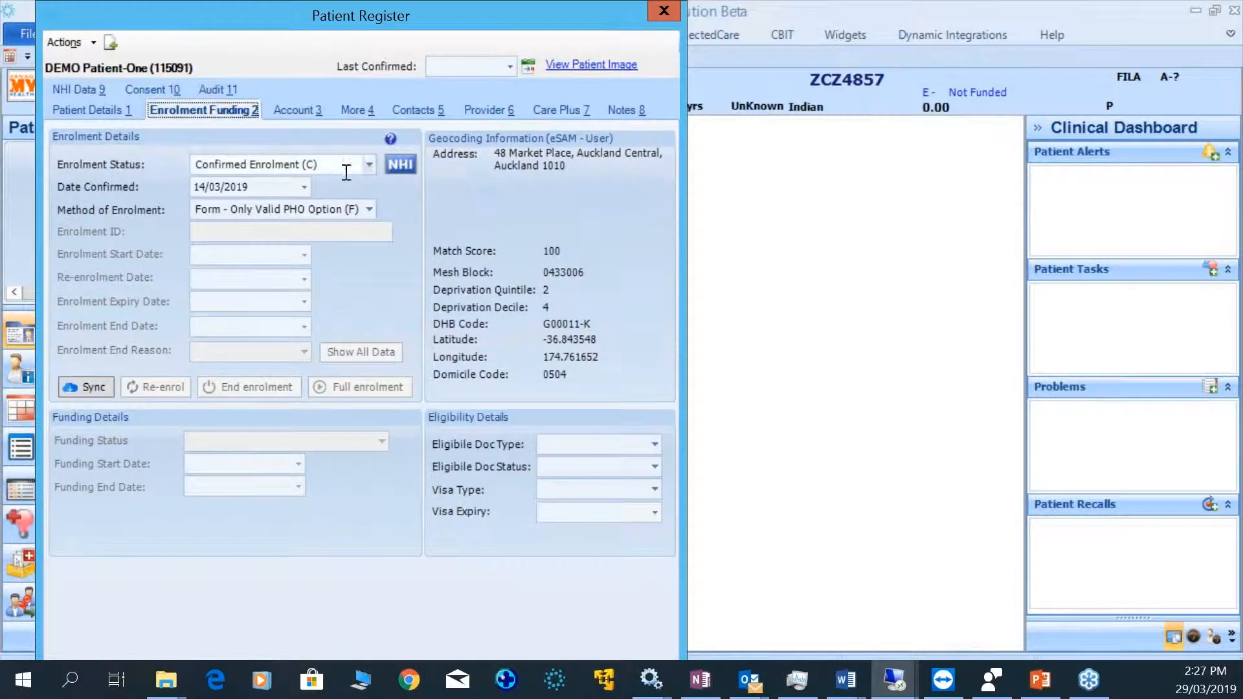
click(97, 387)
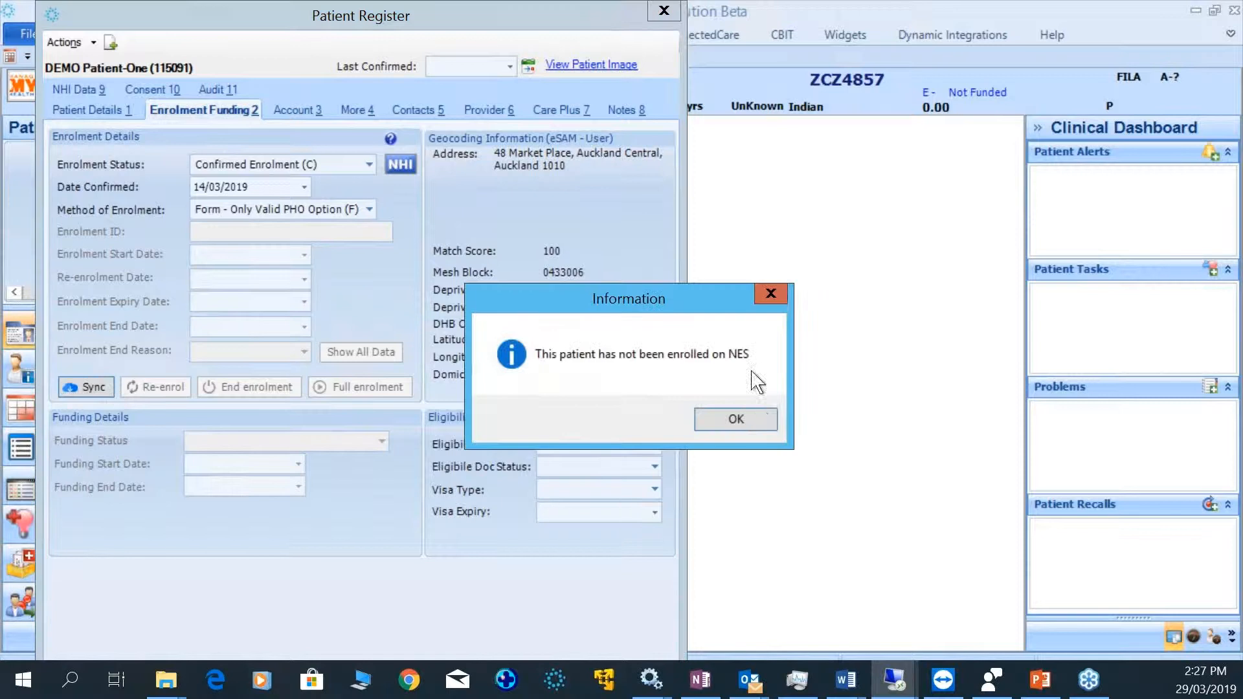
click(757, 420)
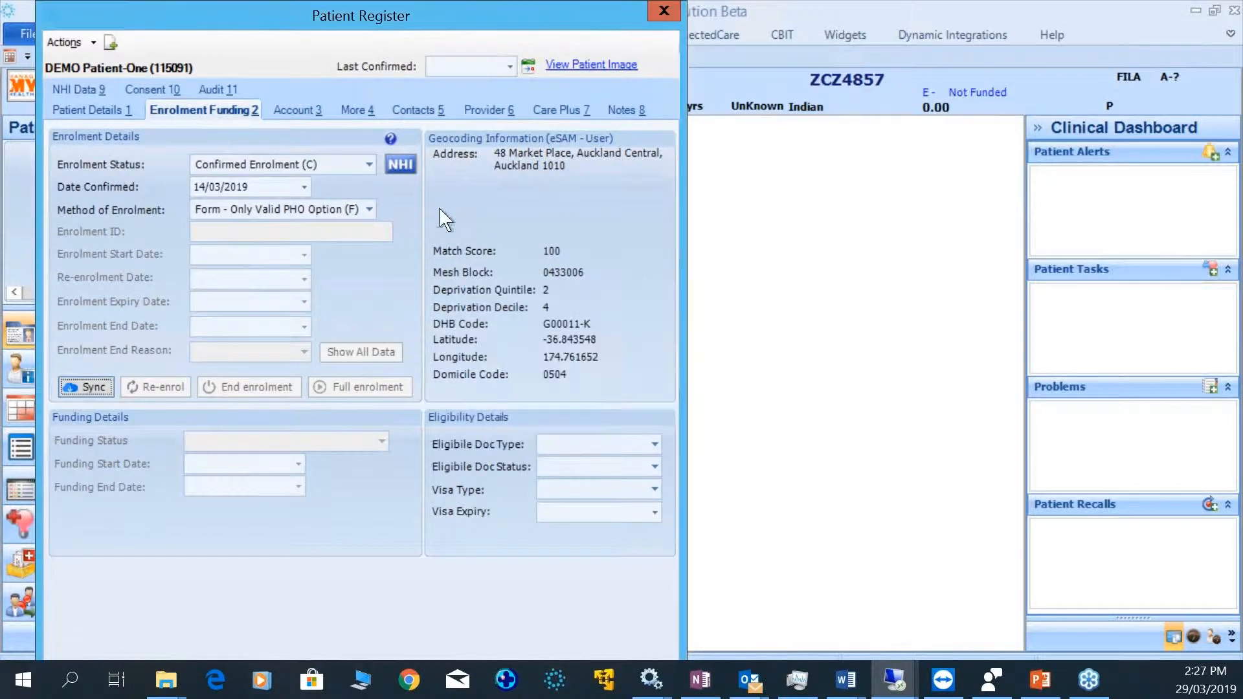
Open the patient's NHI demographics comparison, reposition its window, and start enrolling the patient in the National Enrolment Service
click(406, 169)
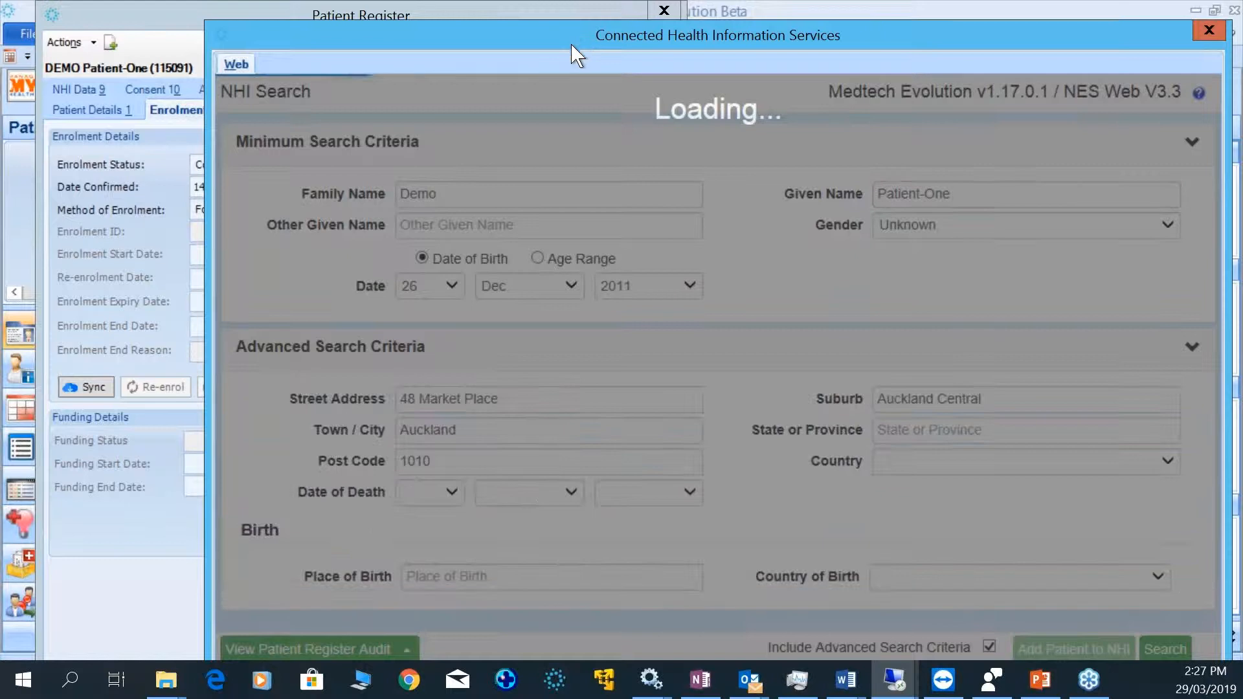
drag(563, 36, 513, 44)
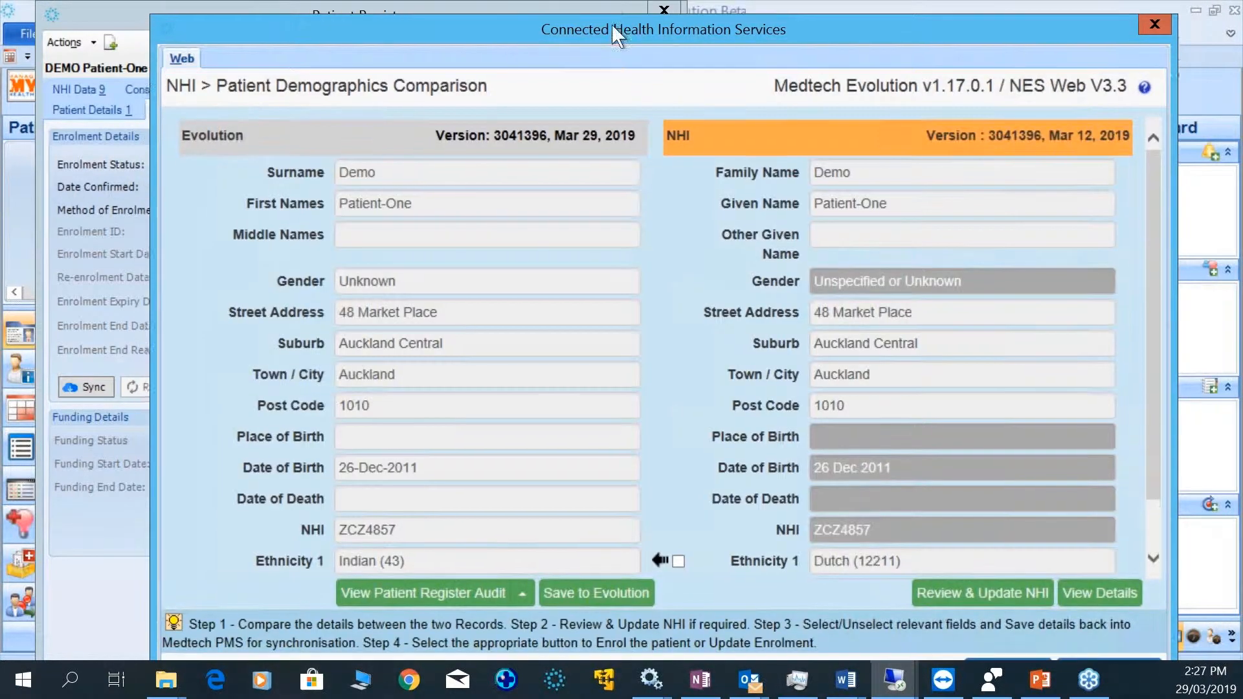
drag(612, 25, 600, 53)
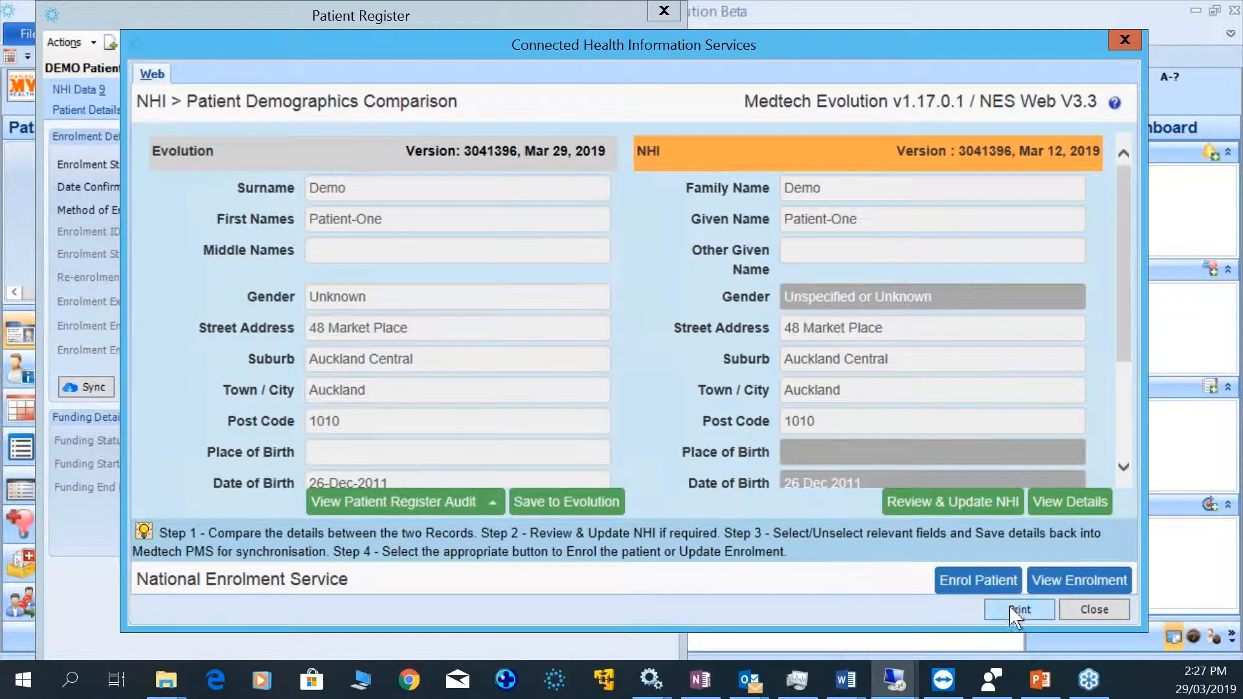
click(978, 580)
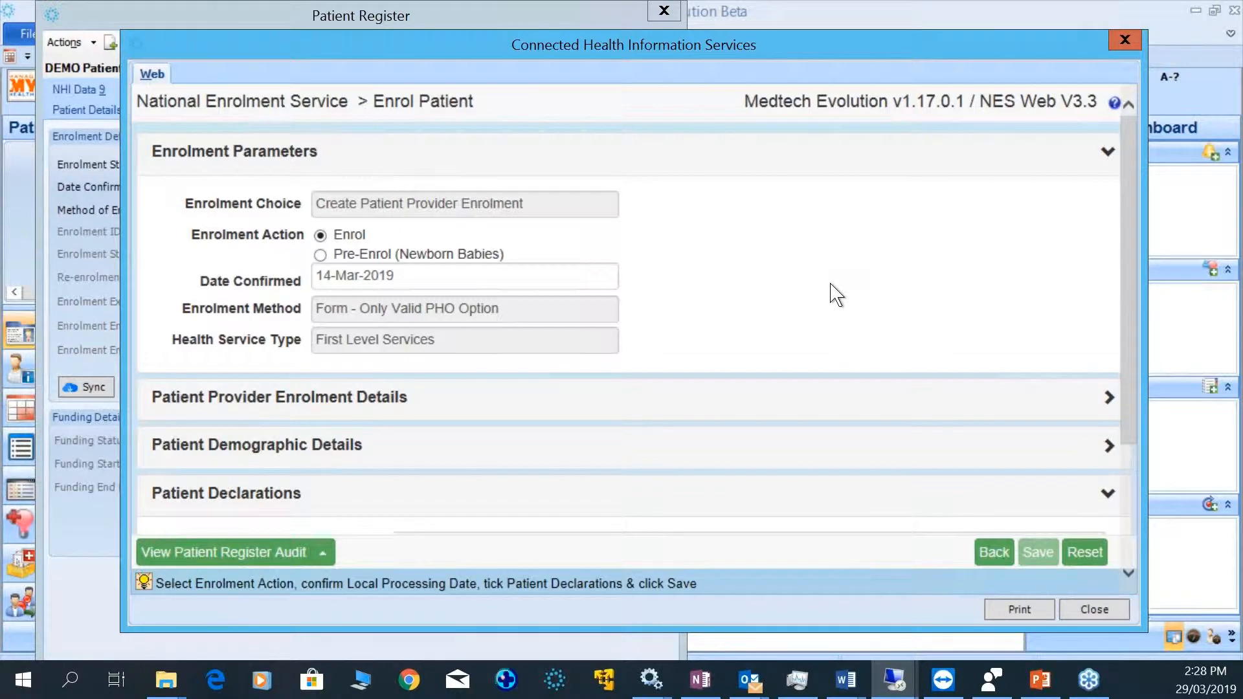
Set the Date Confirmed of the new patient provider enrolment to 07-Mar-2019
scroll(835, 294, down, 3)
scroll(530, 246, up, 3)
click(499, 276)
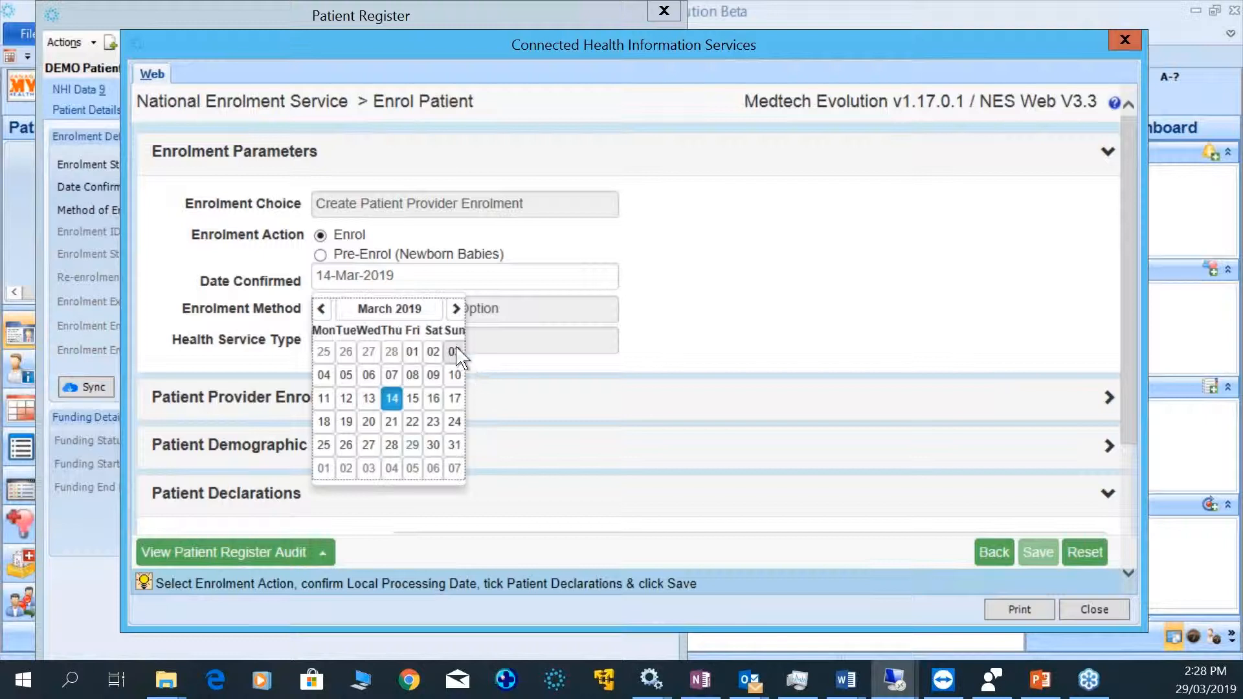
click(392, 375)
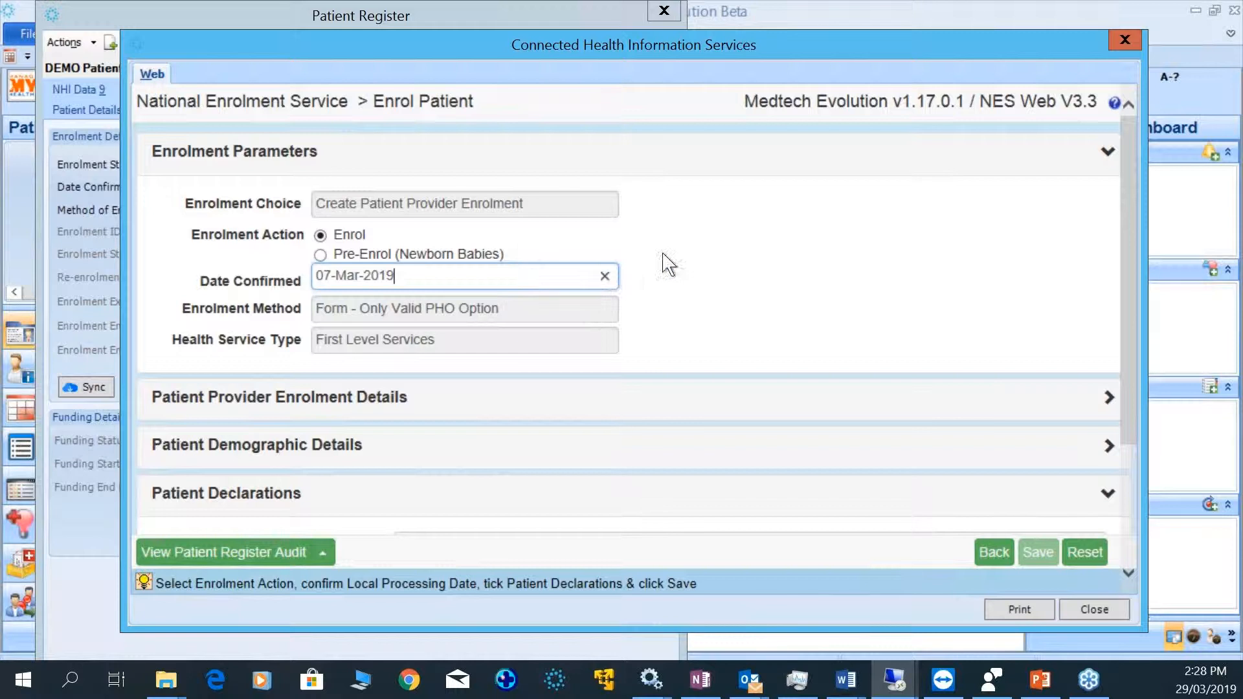
Confirm that the patient agrees to all the declarations and save the enrolment
scroll(712, 356, down, 3)
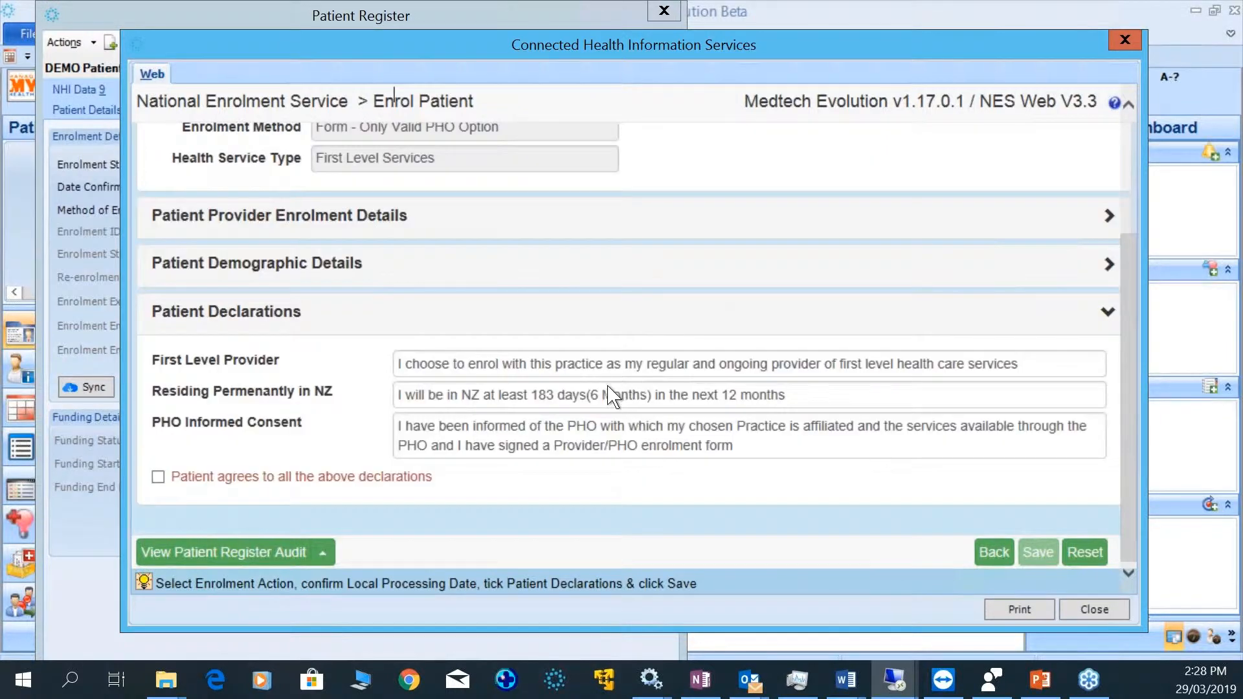
scroll(603, 394, up, 1)
scroll(403, 305, up, 2)
scroll(417, 300, down, 4)
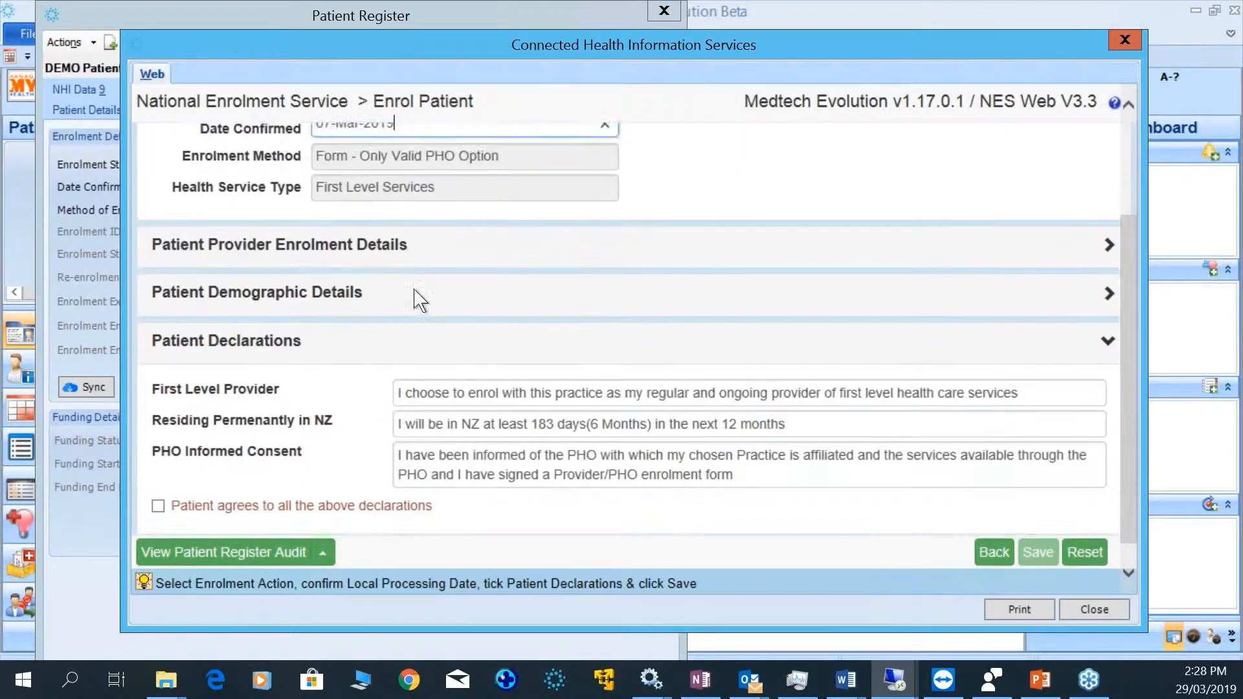
scroll(158, 497, up, 3)
scroll(158, 497, down, 3)
click(158, 477)
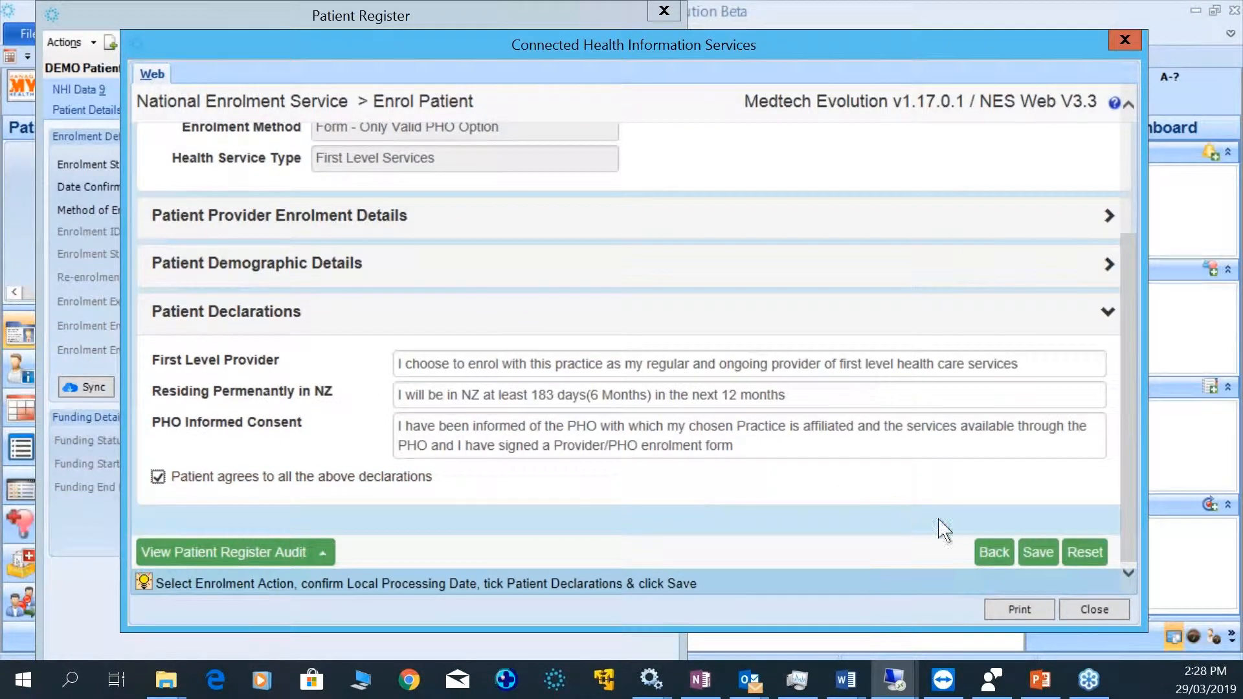
click(1038, 554)
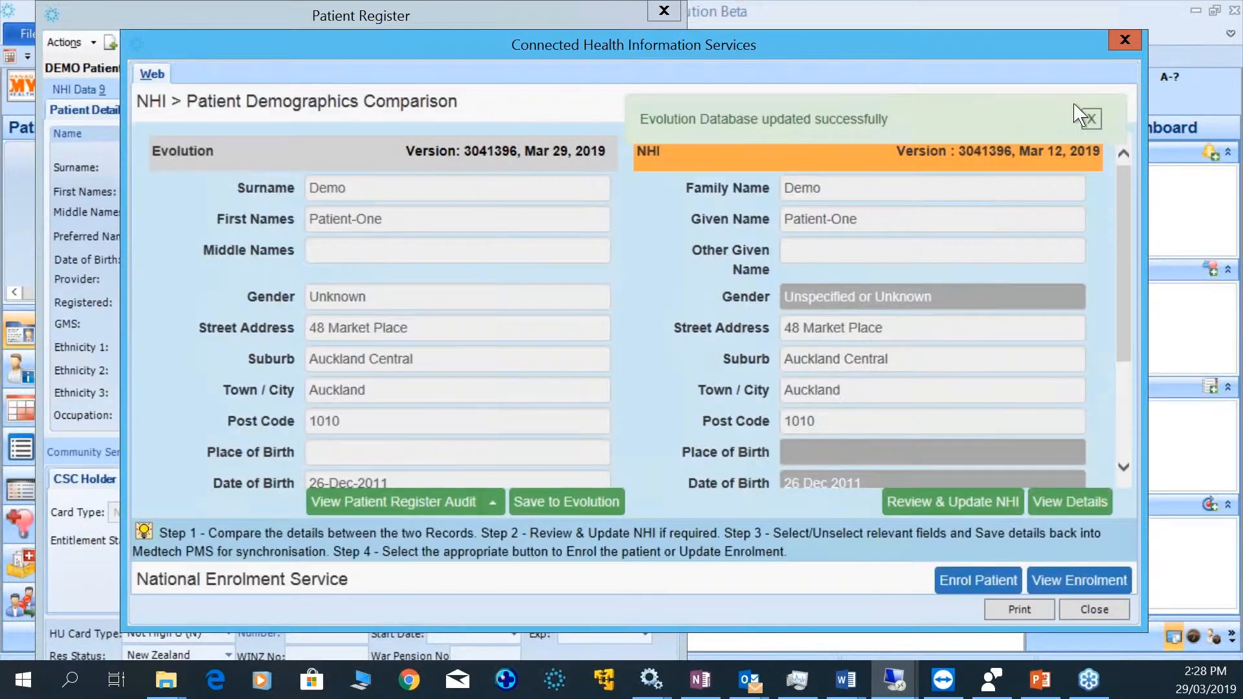
Dismiss the update notice, close the Connected Health Information Services window, and display the patient's Enrolment Funding details
click(1090, 118)
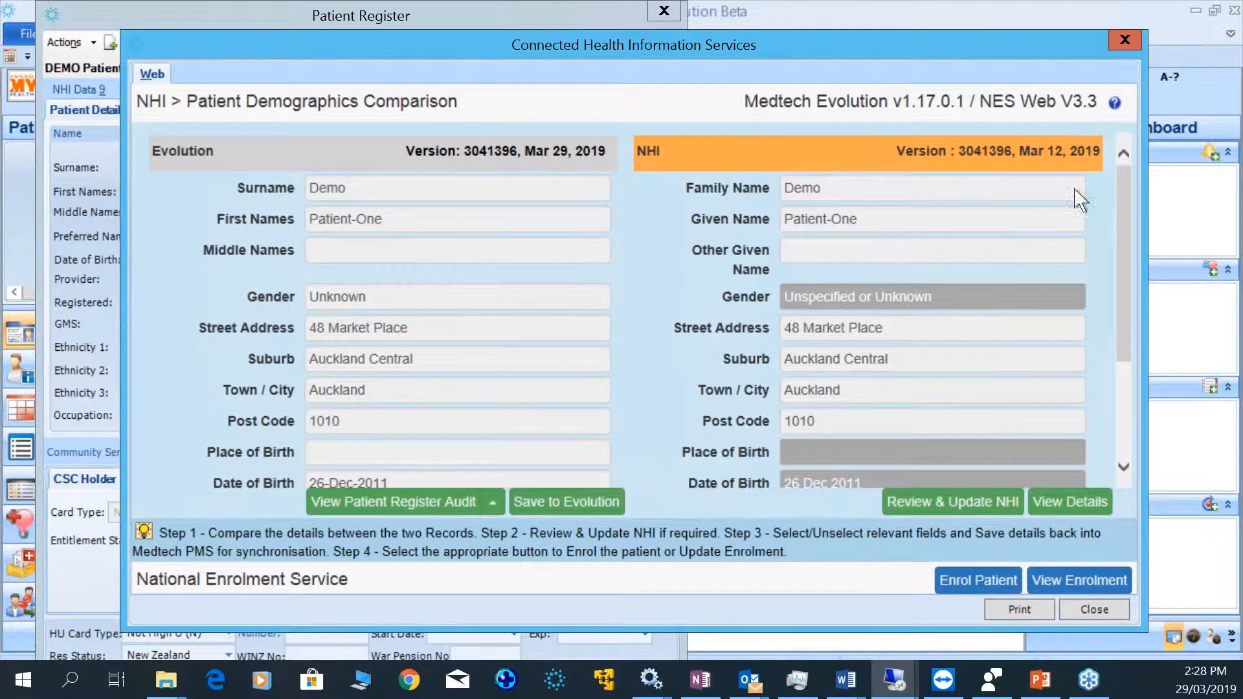
click(1101, 609)
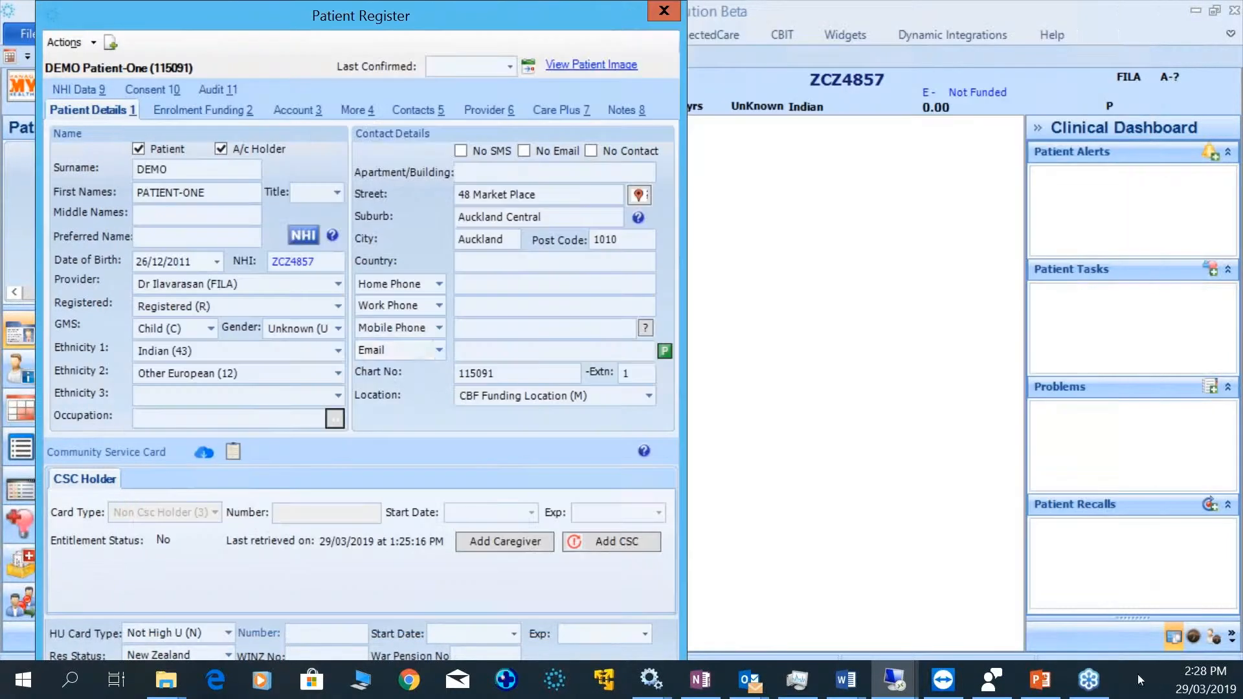
click(228, 119)
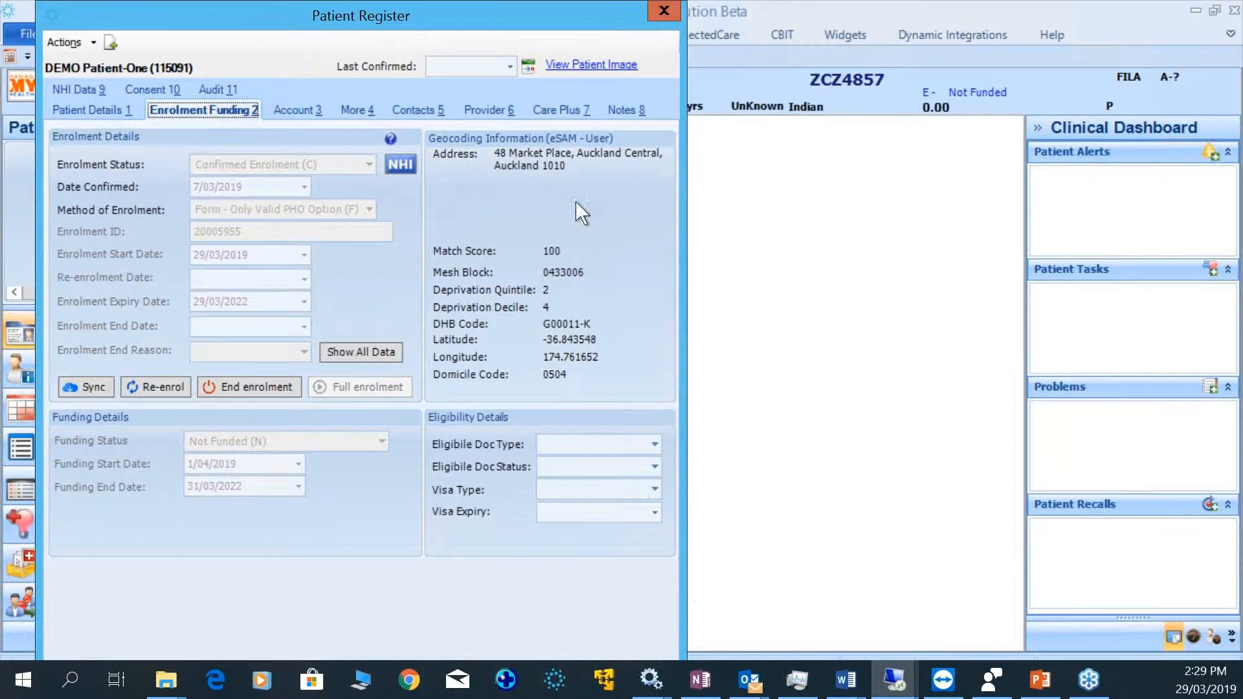
Close the Patient Register, search for the demo patients by surname, and load the 35-year-old patient
click(671, 7)
key(F2)
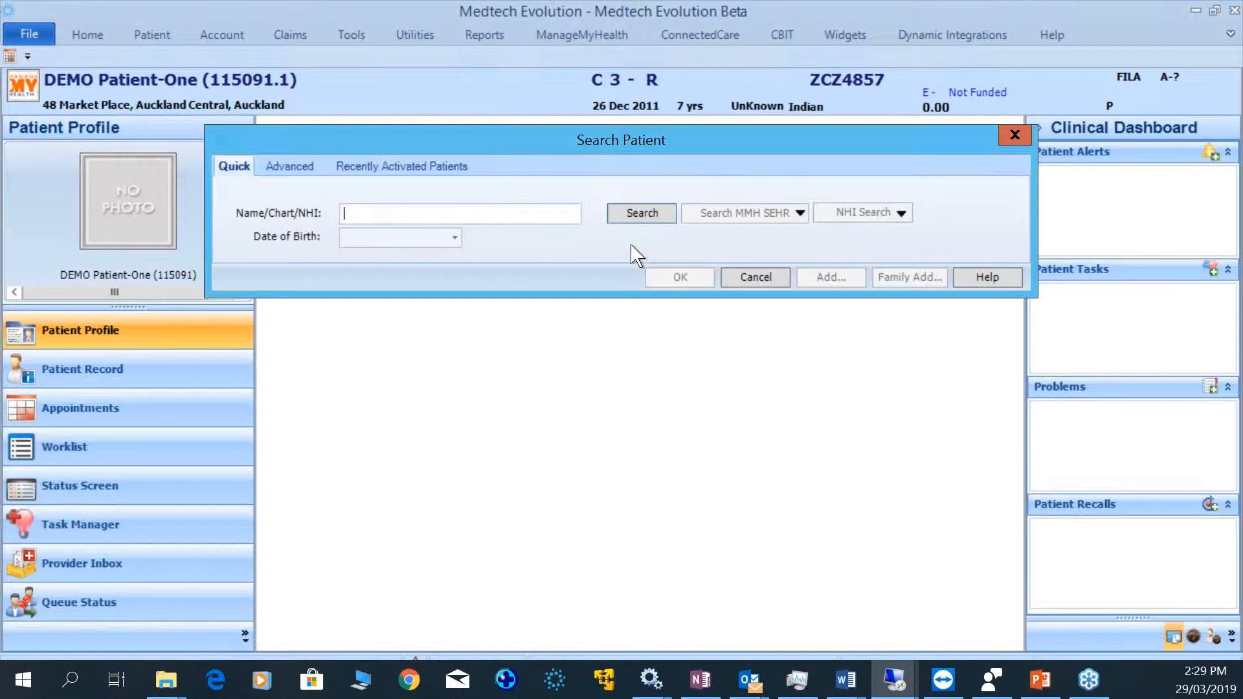
text(DEMO)
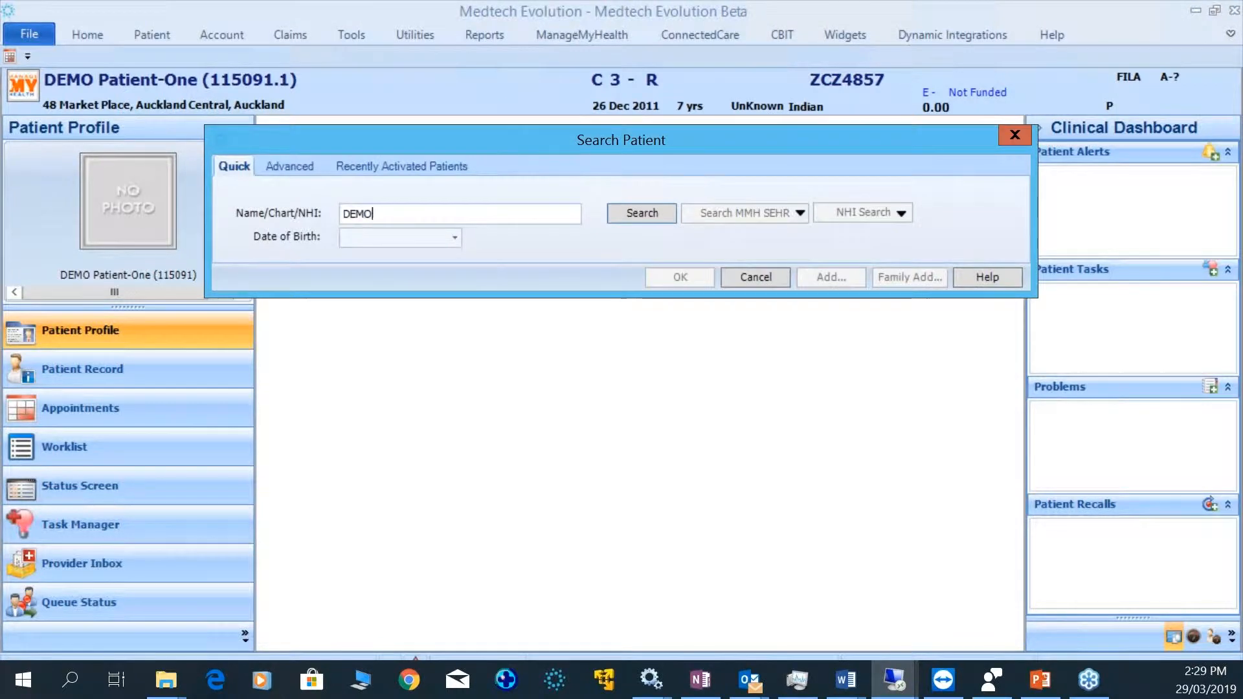
key(Return)
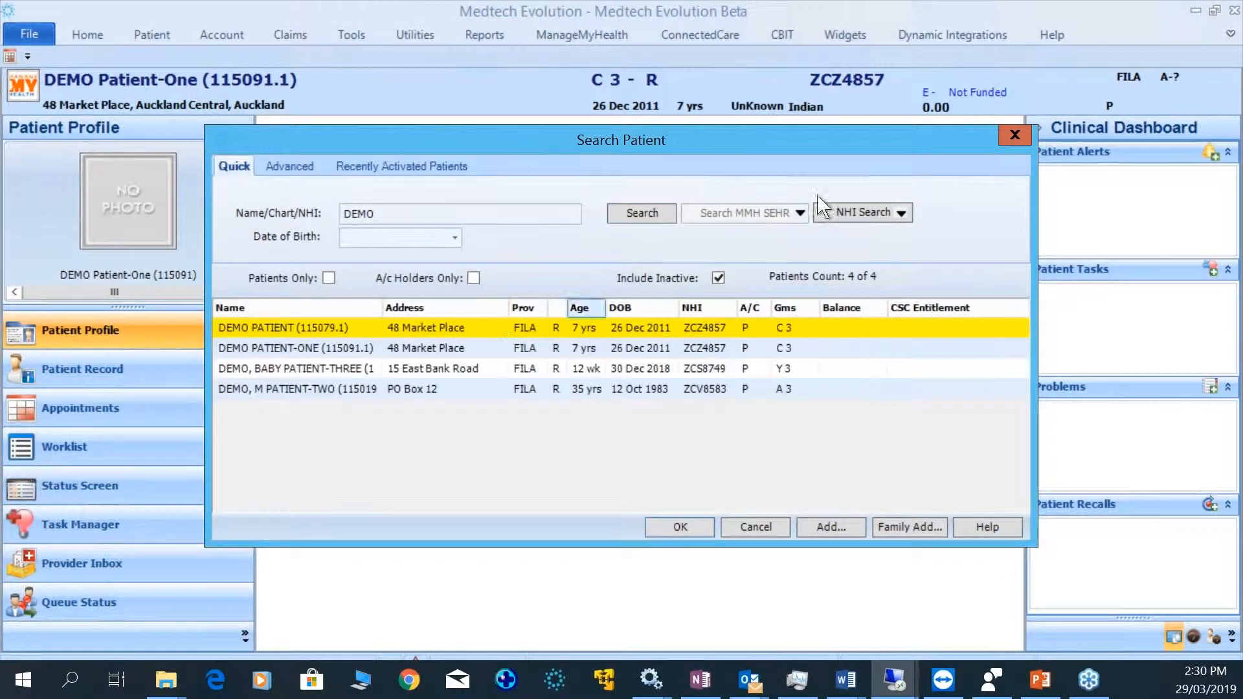
click(307, 388)
double_click(306, 389)
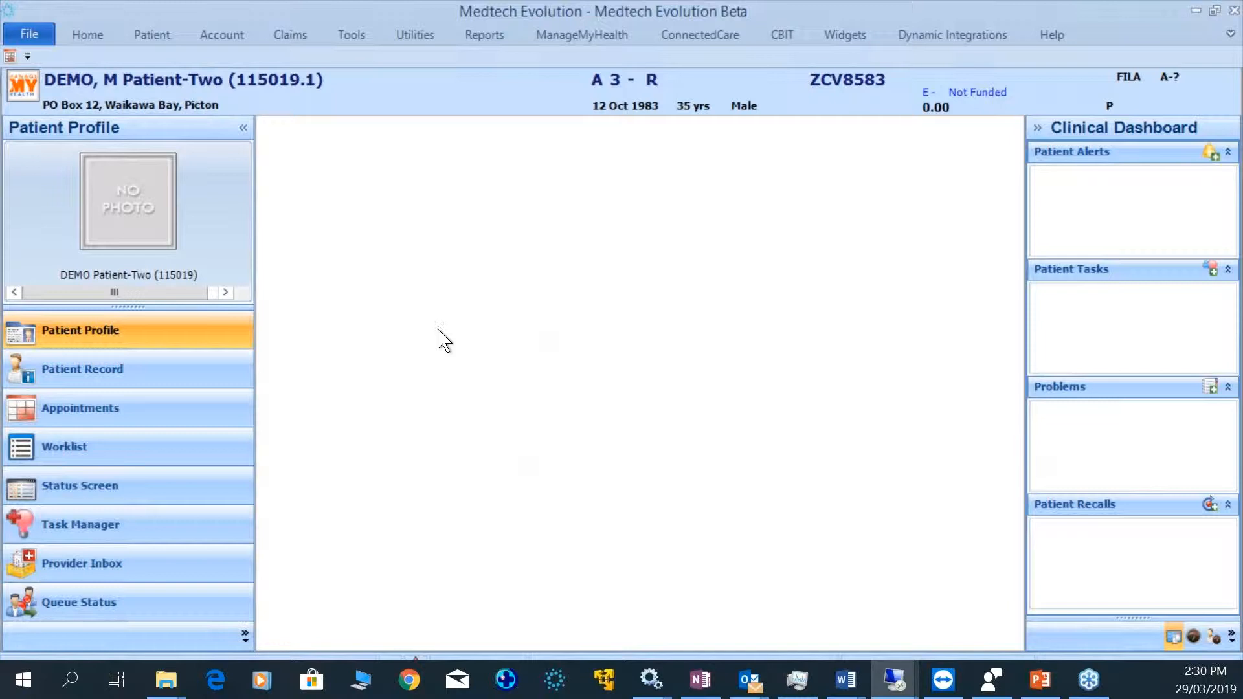
Open the loaded patient's register record and display the Enrolment Funding details
mouse_move(633, 9)
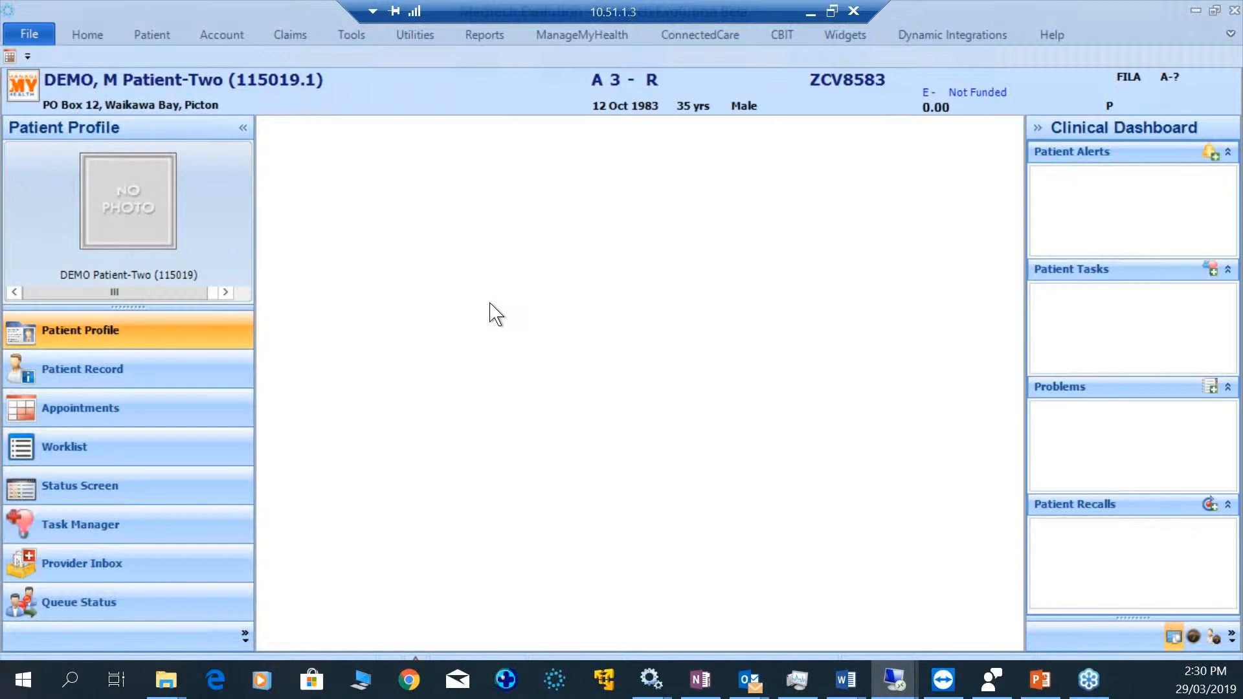
key(F3)
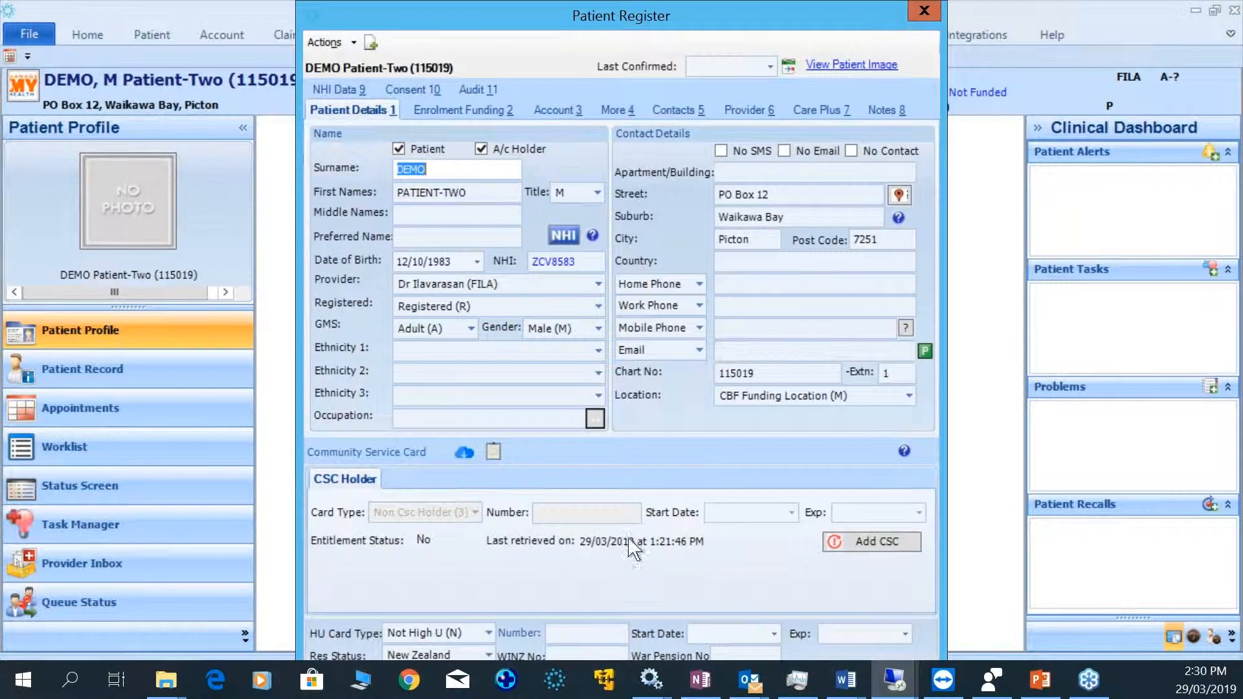
click(471, 110)
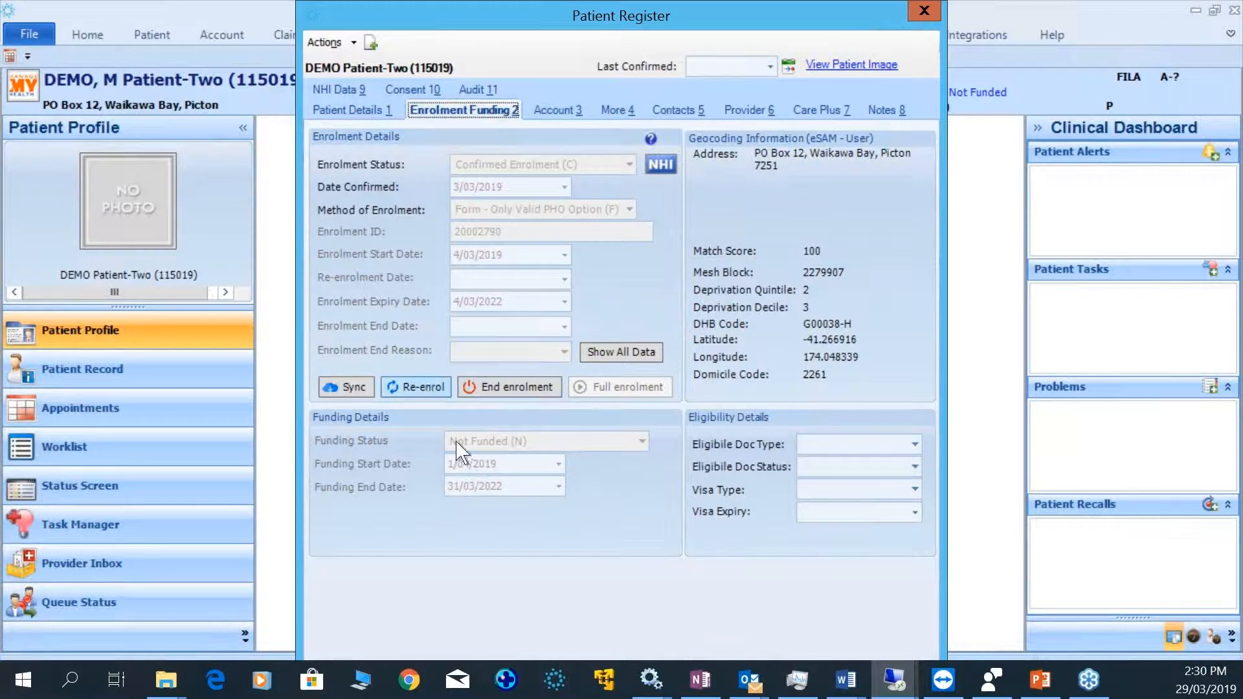
Re-enrol the patient with date confirmed 14/03/2019 and enrolment method Phone (P), acknowledge the message, and return to the Enrolment Funding details
click(421, 387)
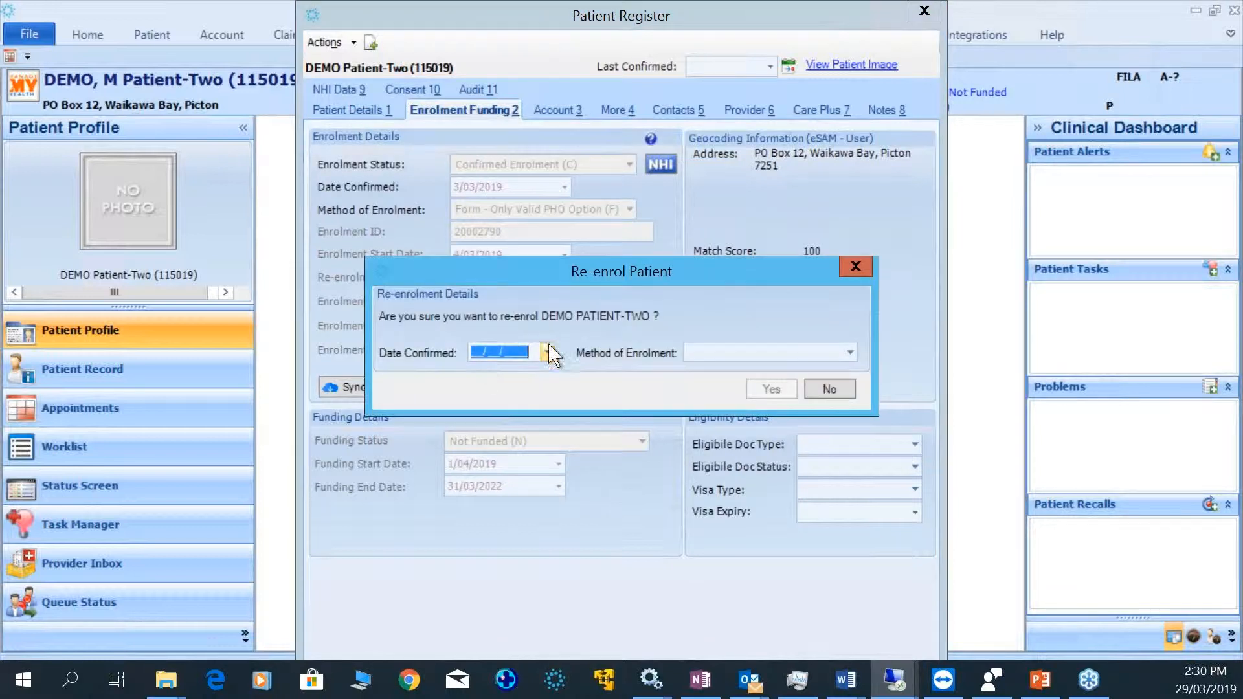
drag(568, 280, 526, 250)
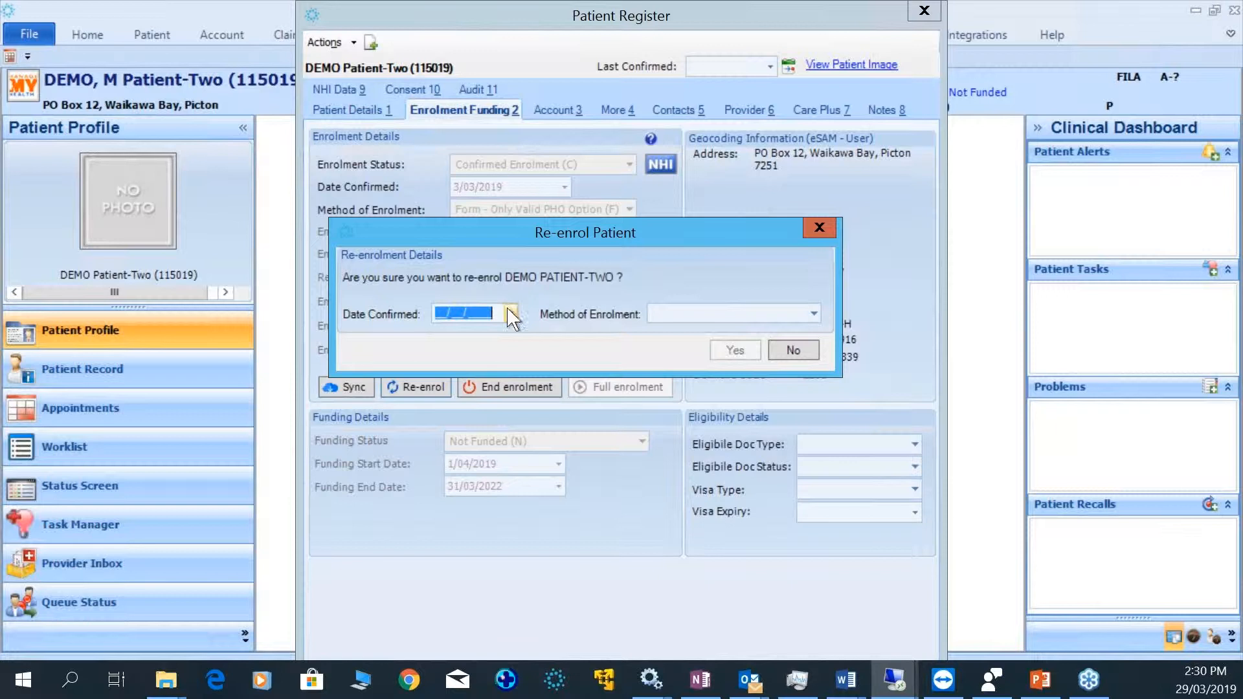
click(511, 314)
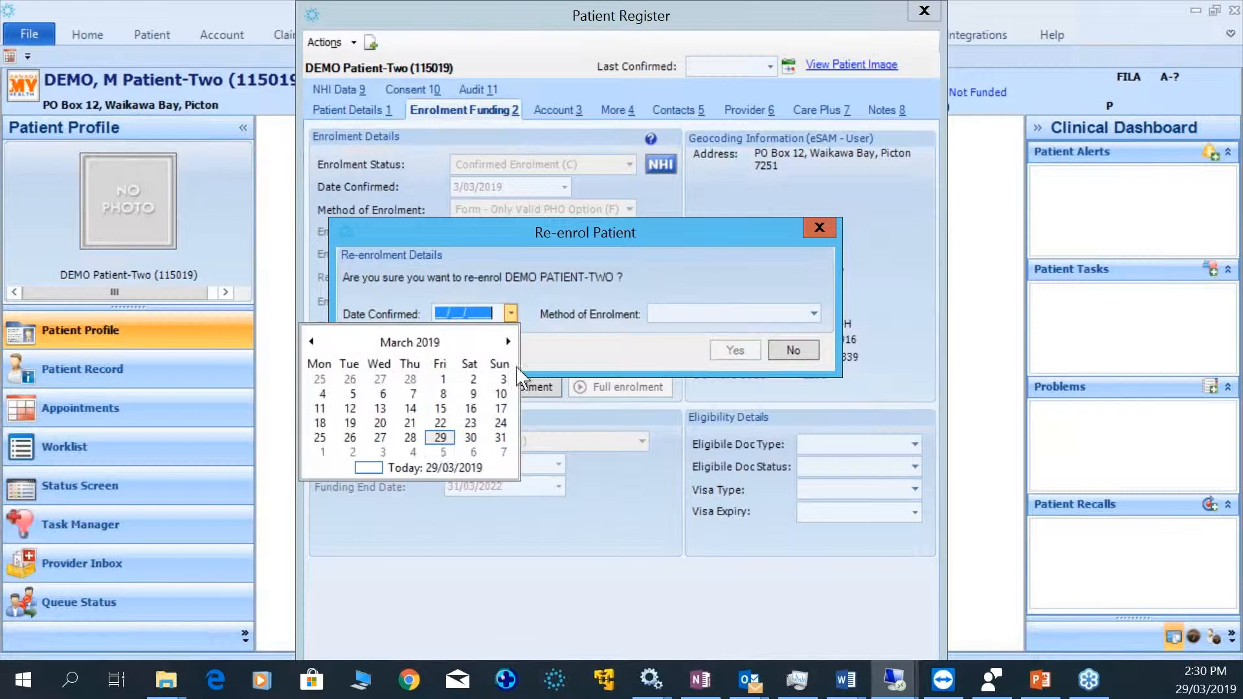
click(415, 412)
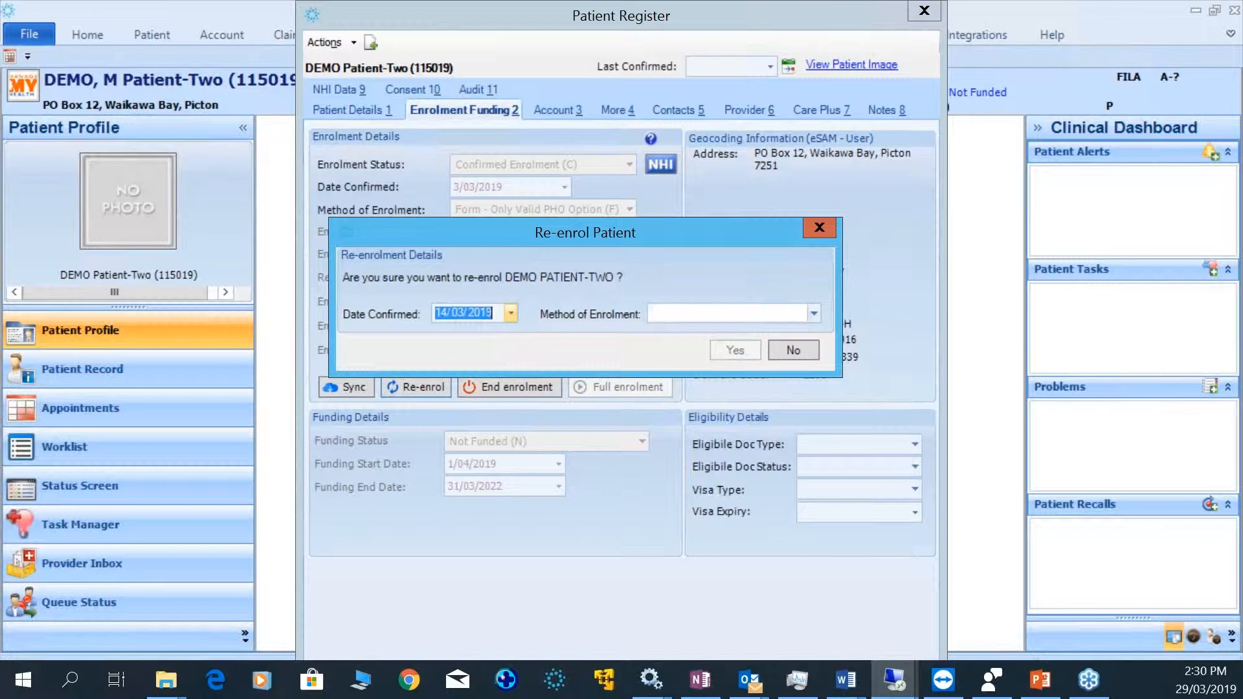
click(814, 314)
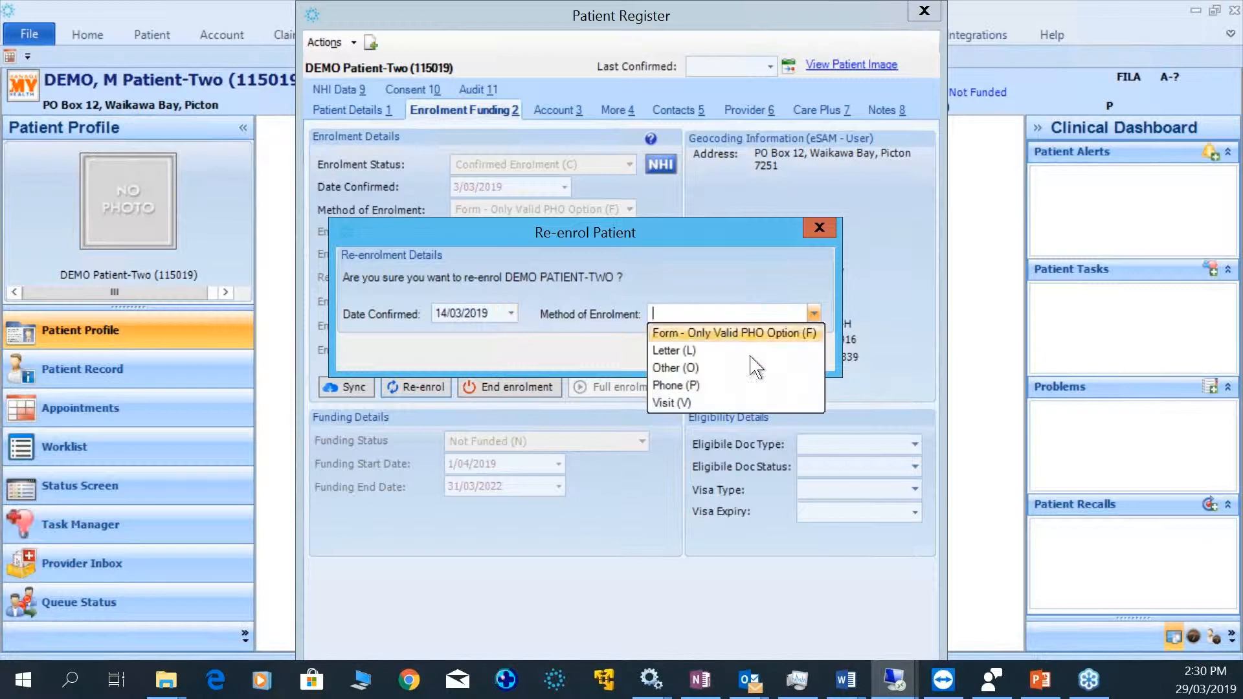
click(716, 391)
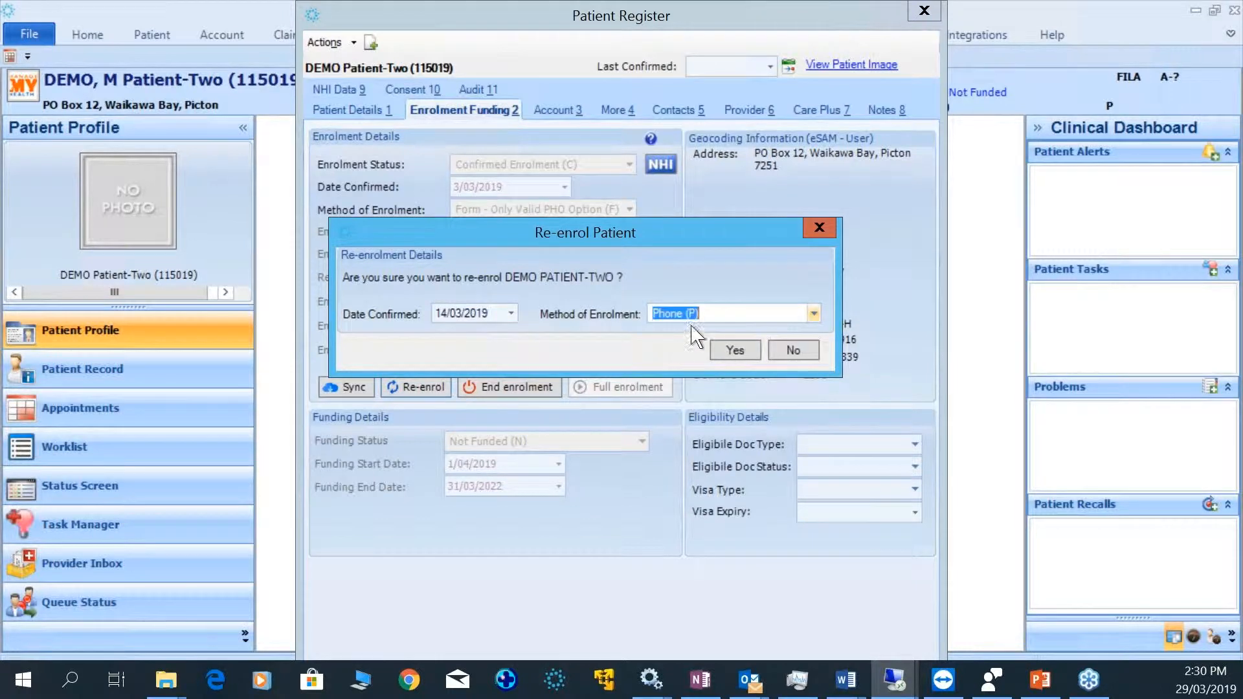
click(736, 351)
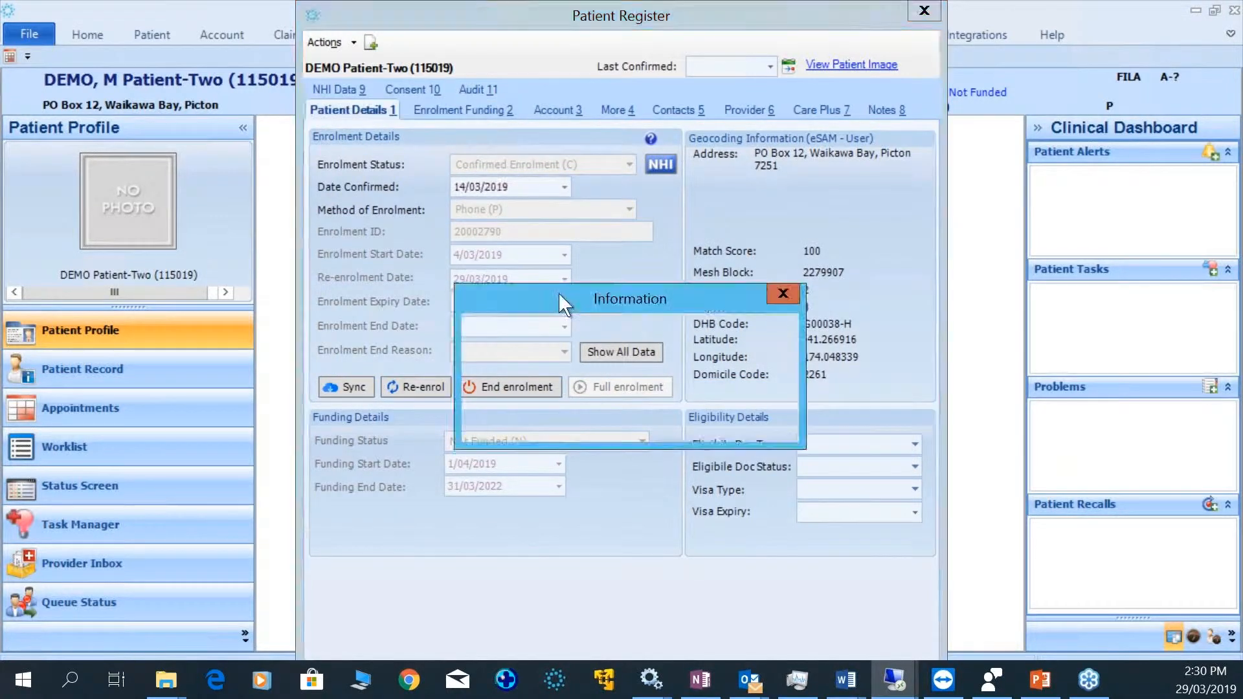
click(745, 418)
click(419, 92)
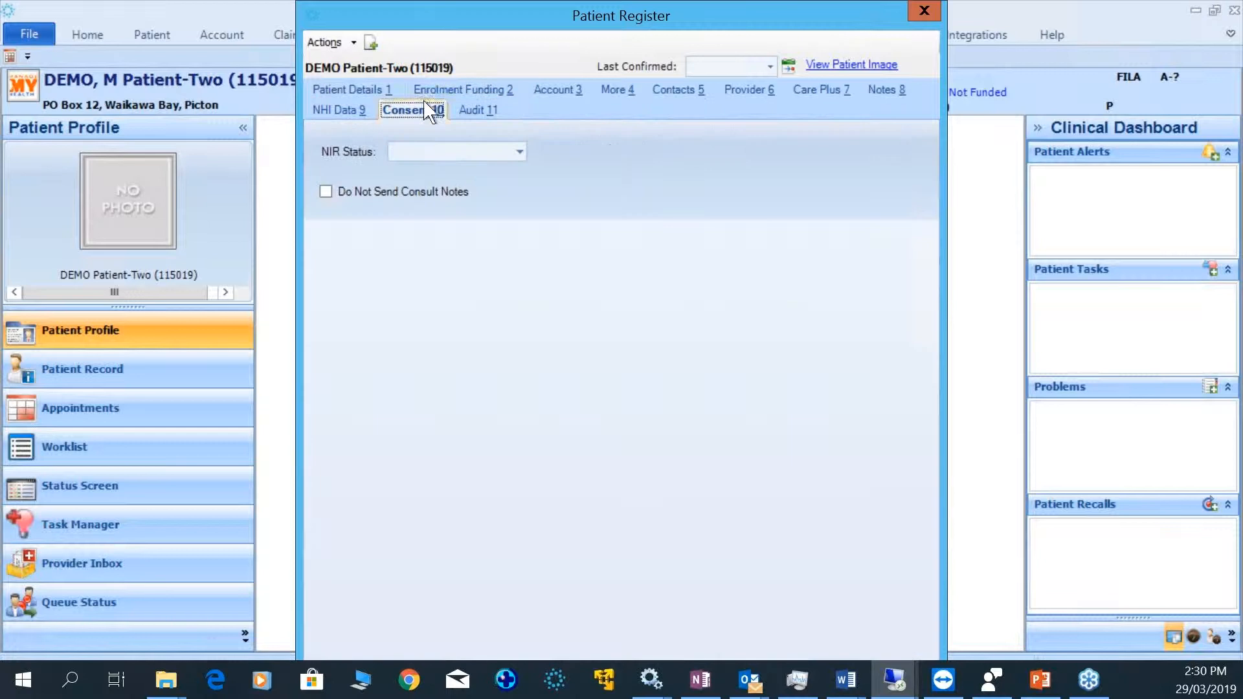
click(439, 92)
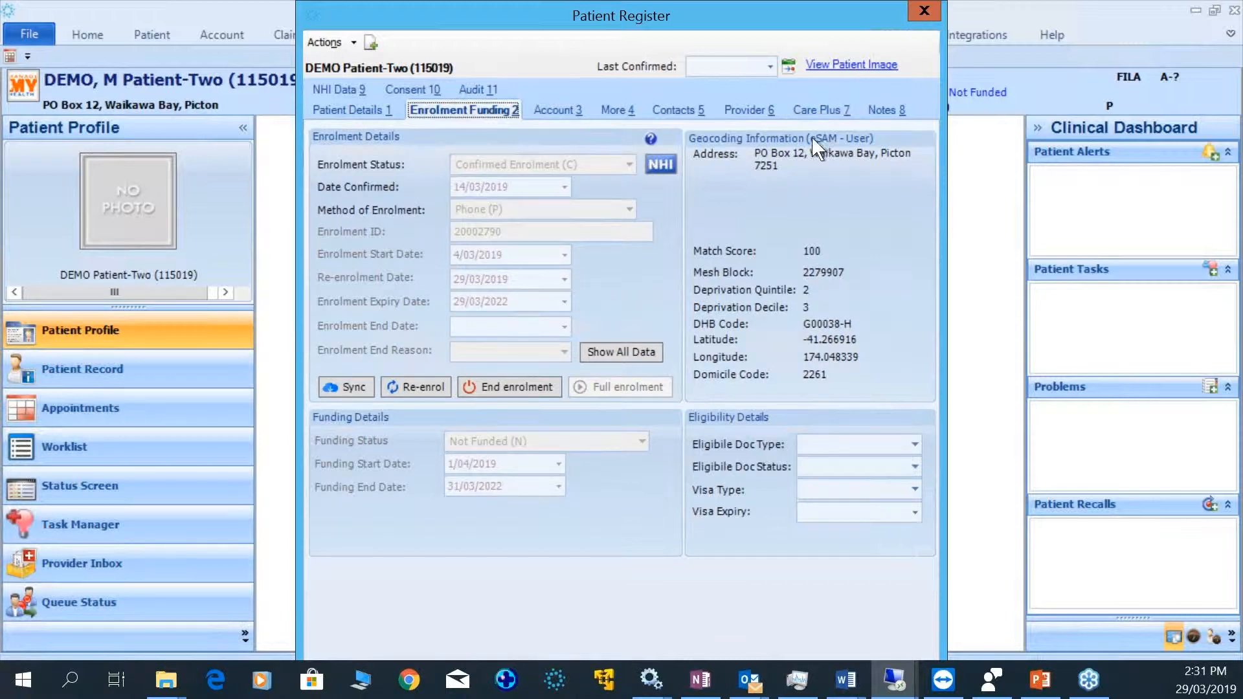
End the patient's enrolment with the reason Transfer, dismiss the prompt about future appointments and recalls, and acknowledge the message
click(526, 392)
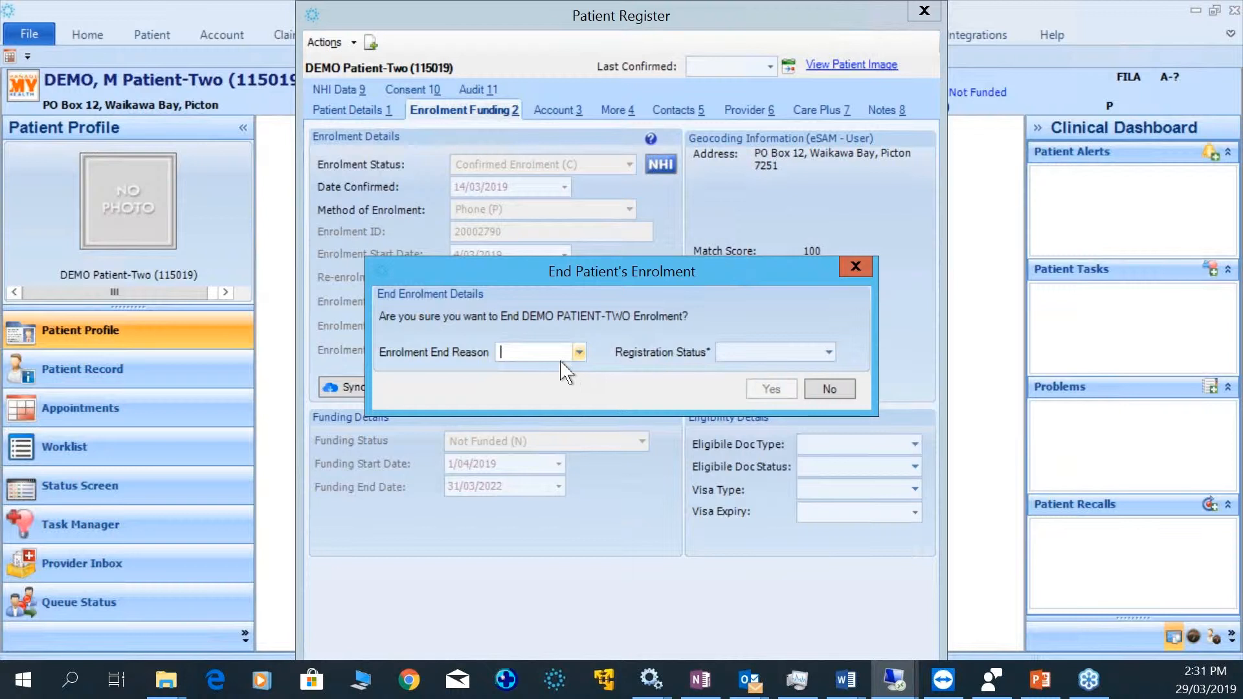
click(580, 354)
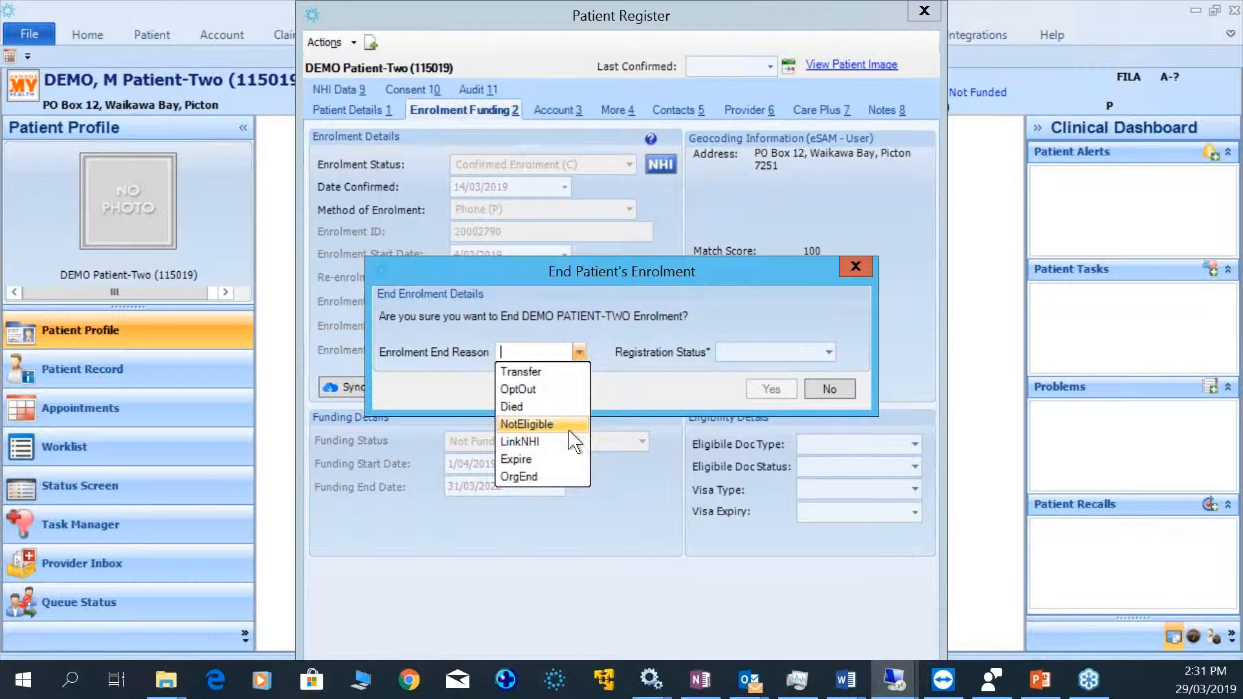
click(556, 372)
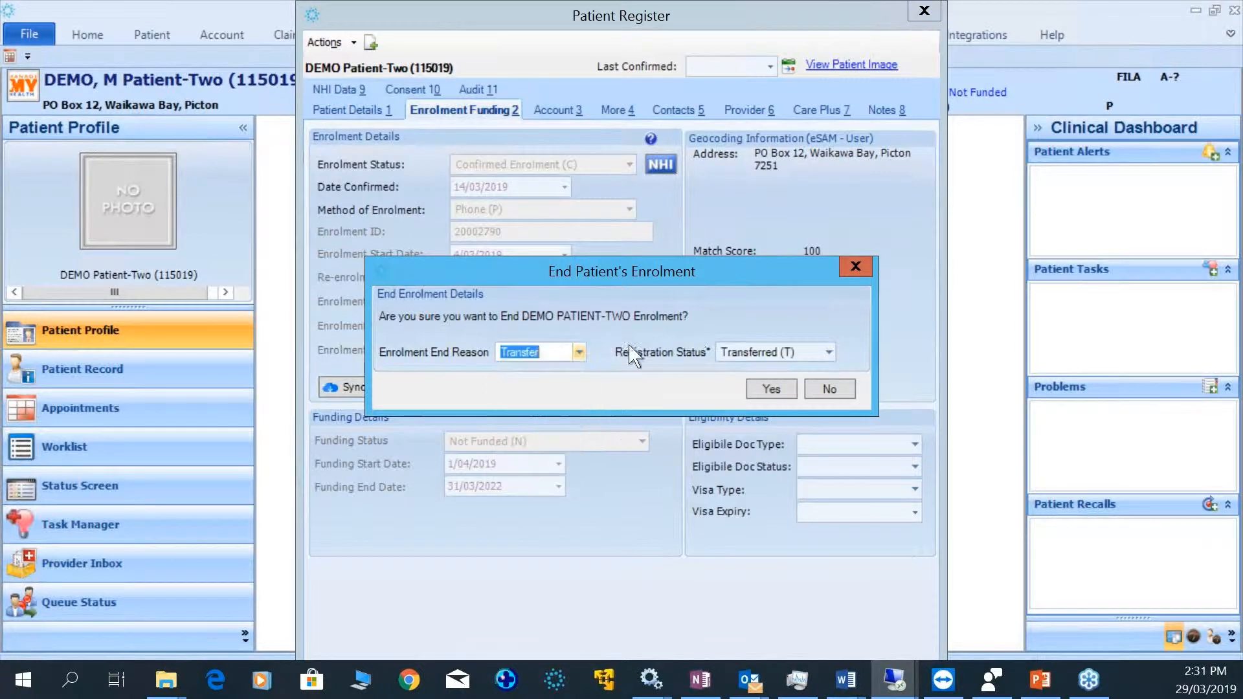
click(774, 390)
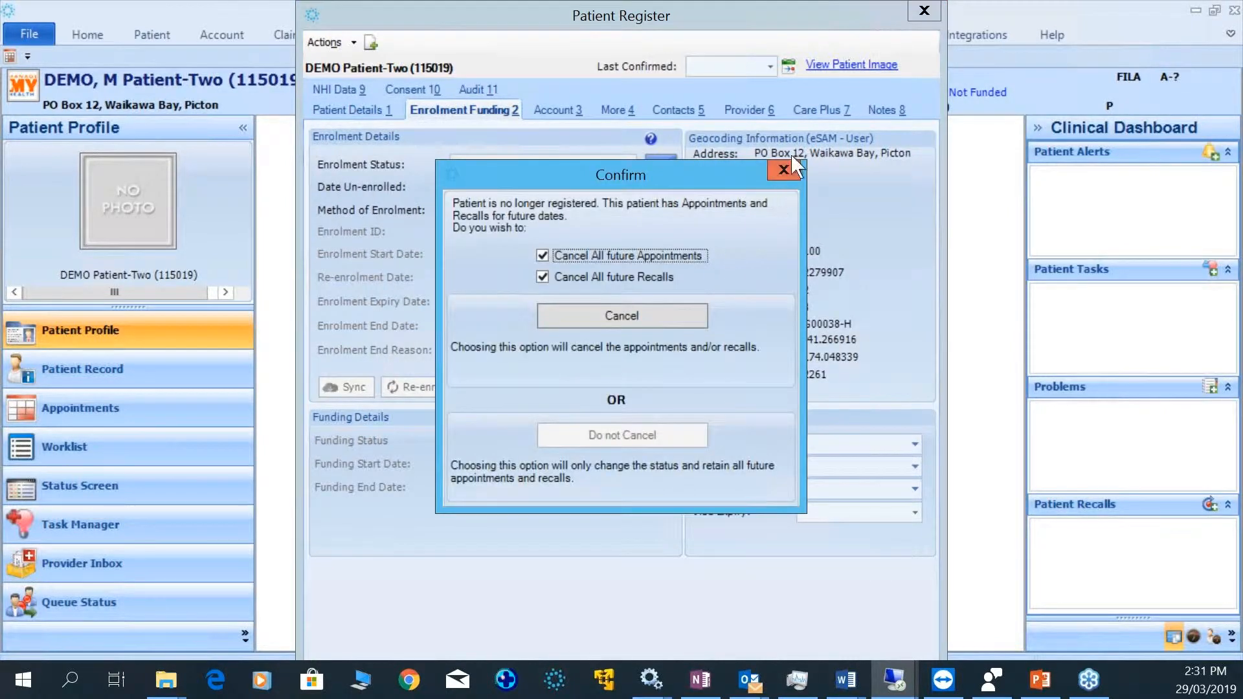
click(787, 169)
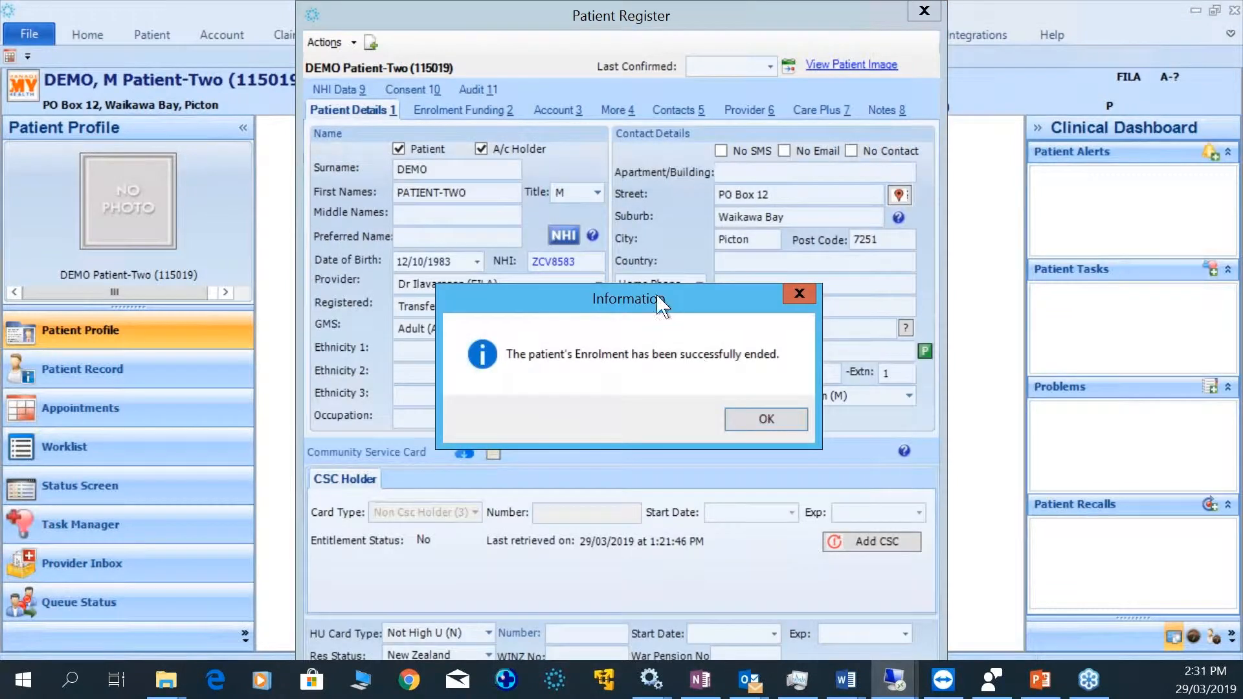
click(767, 421)
click(481, 148)
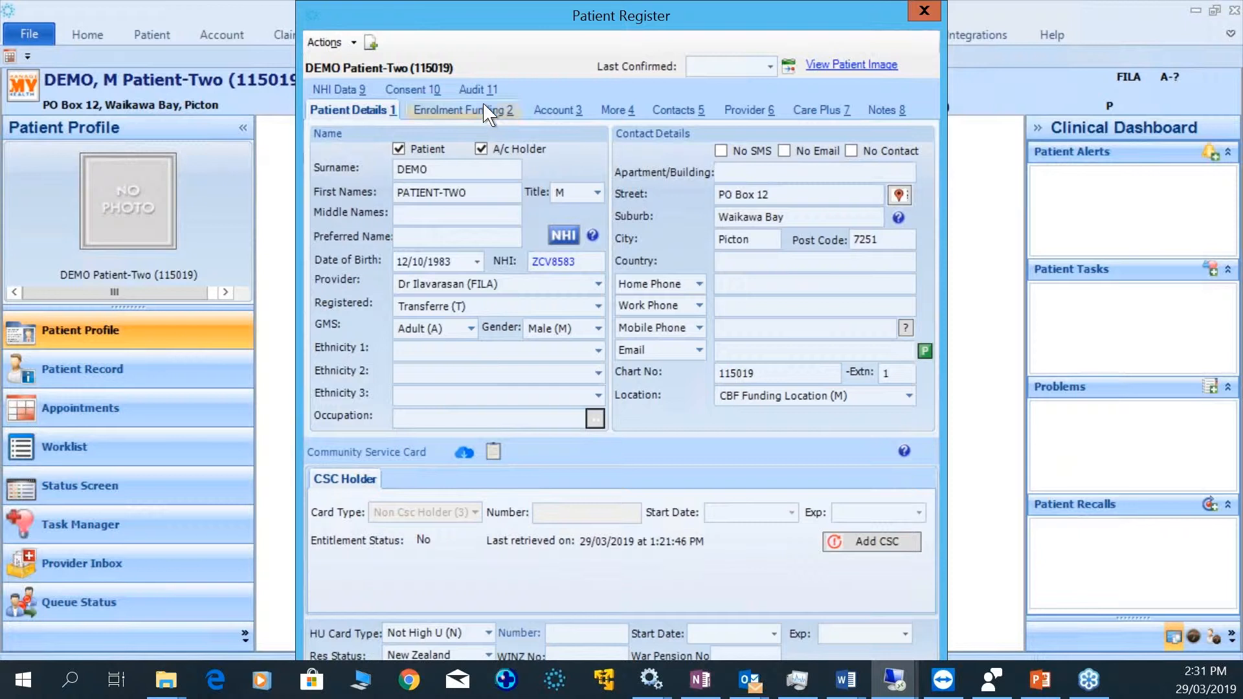
View the un-enrolled patient's Enrolment Funding details and close the Patient Register
click(485, 109)
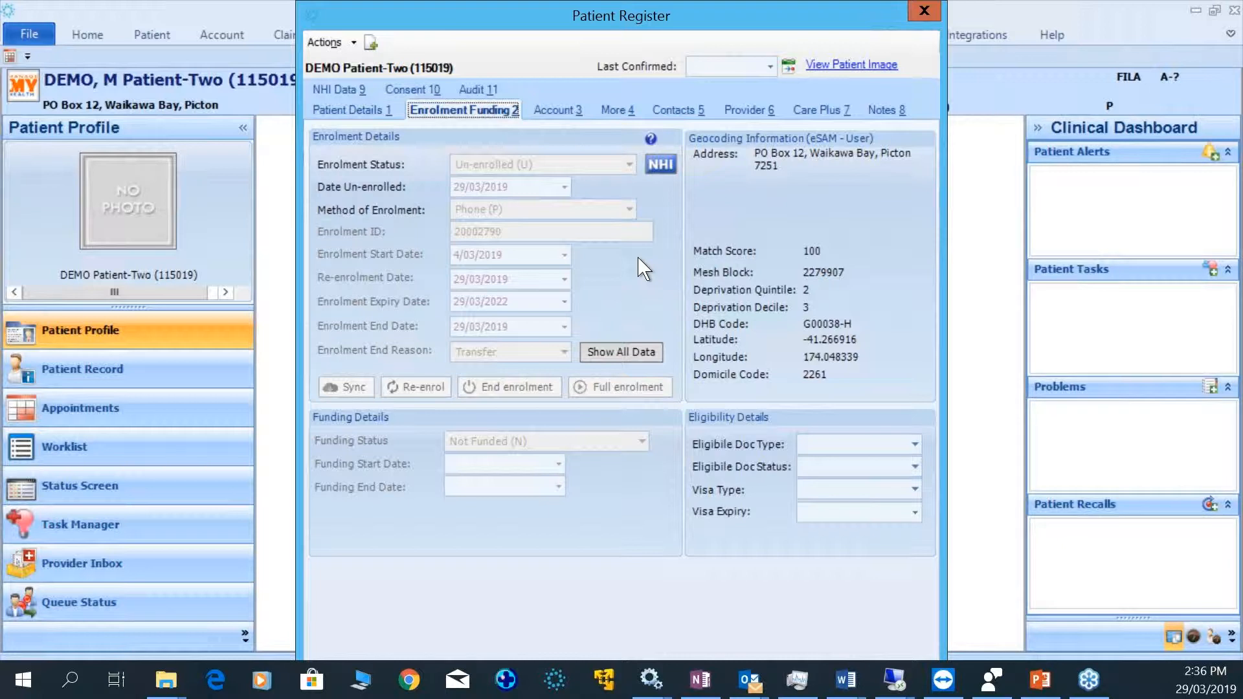
mouse_move(1220, 2)
click(924, 10)
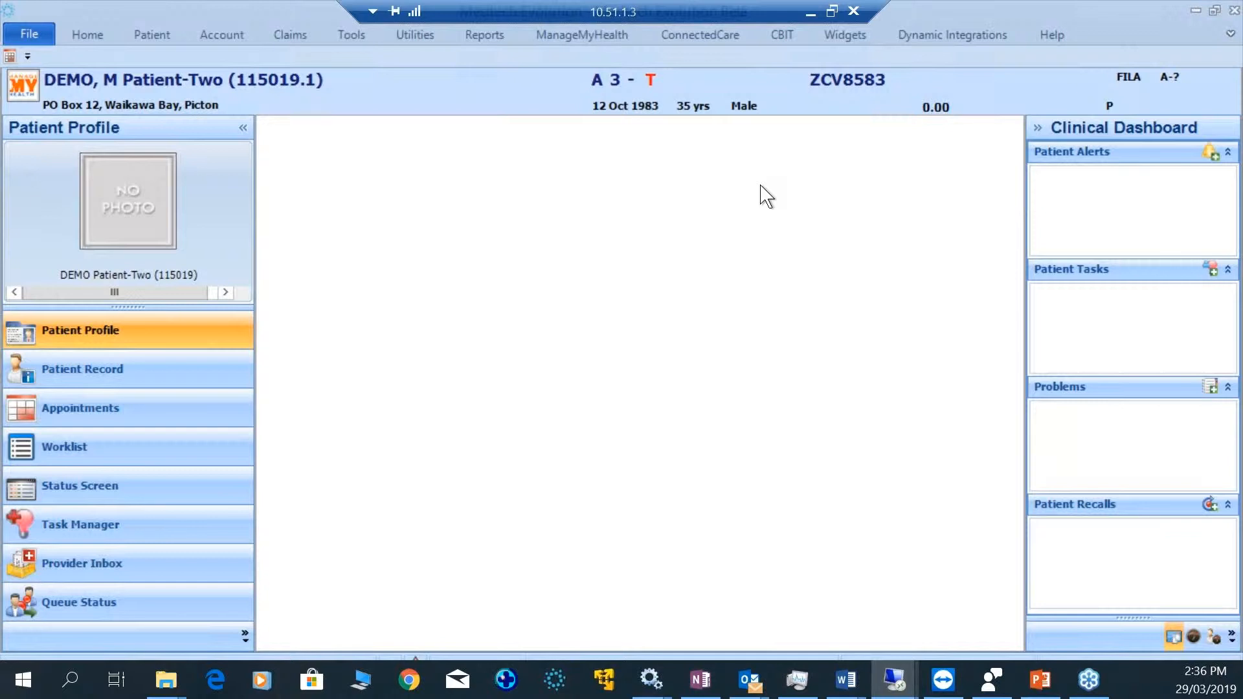
Search for the demo patients by surname, load the 12-week-old baby, and display the Enrolment Funding details in the Patient Register
key(F3)
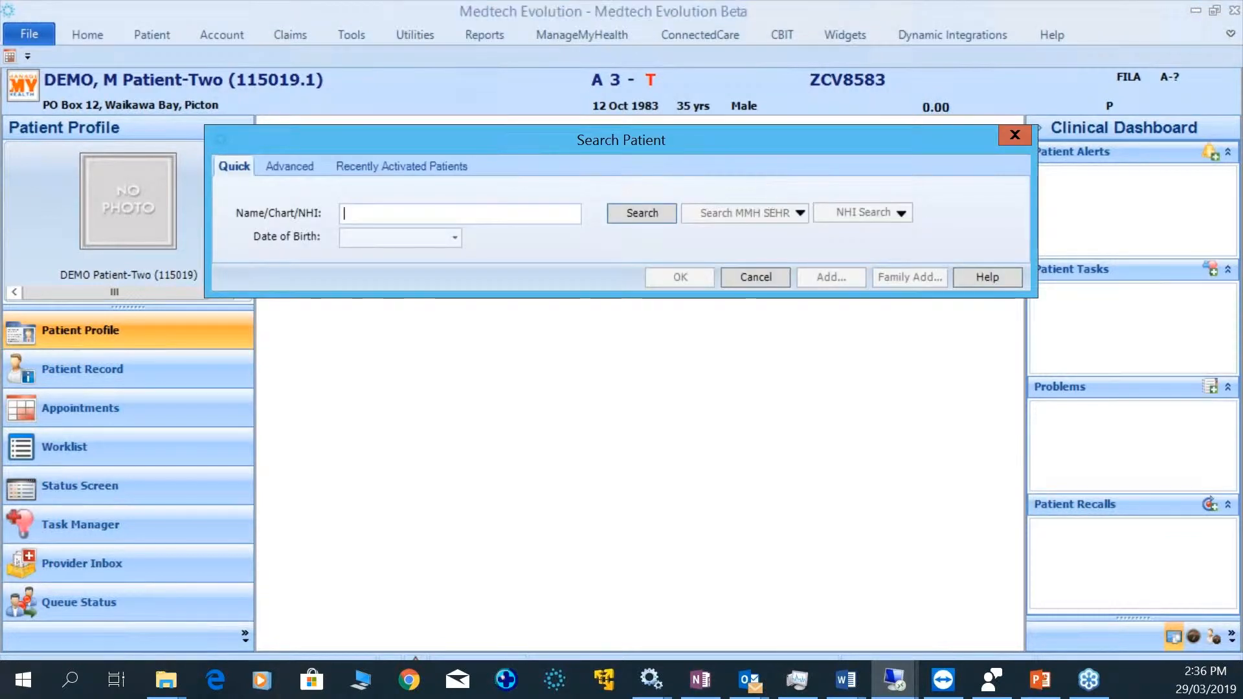
text(DEMO)
key(Return)
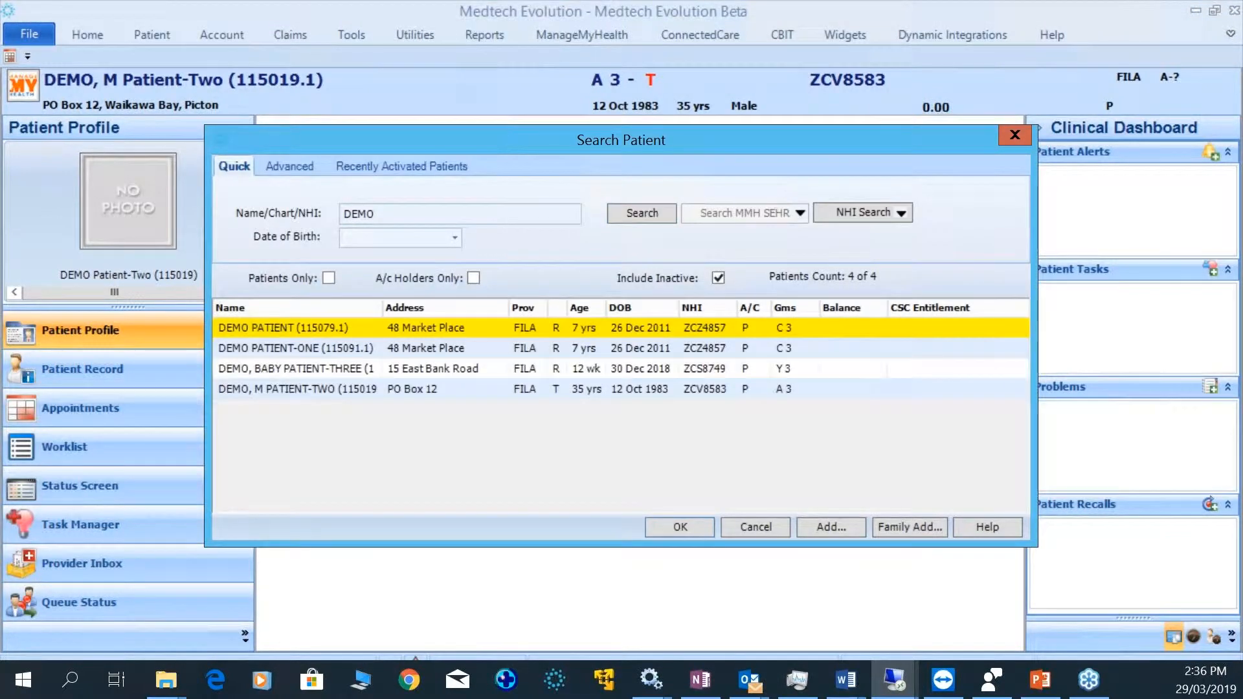
double_click(310, 373)
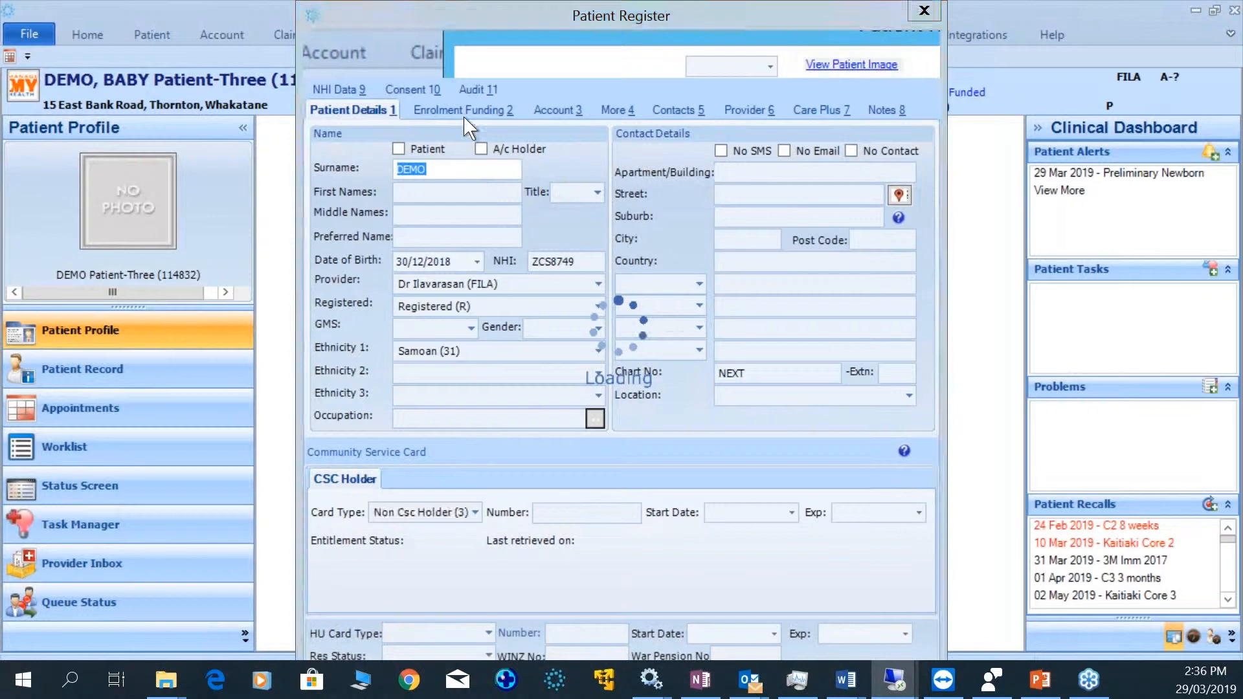
click(478, 111)
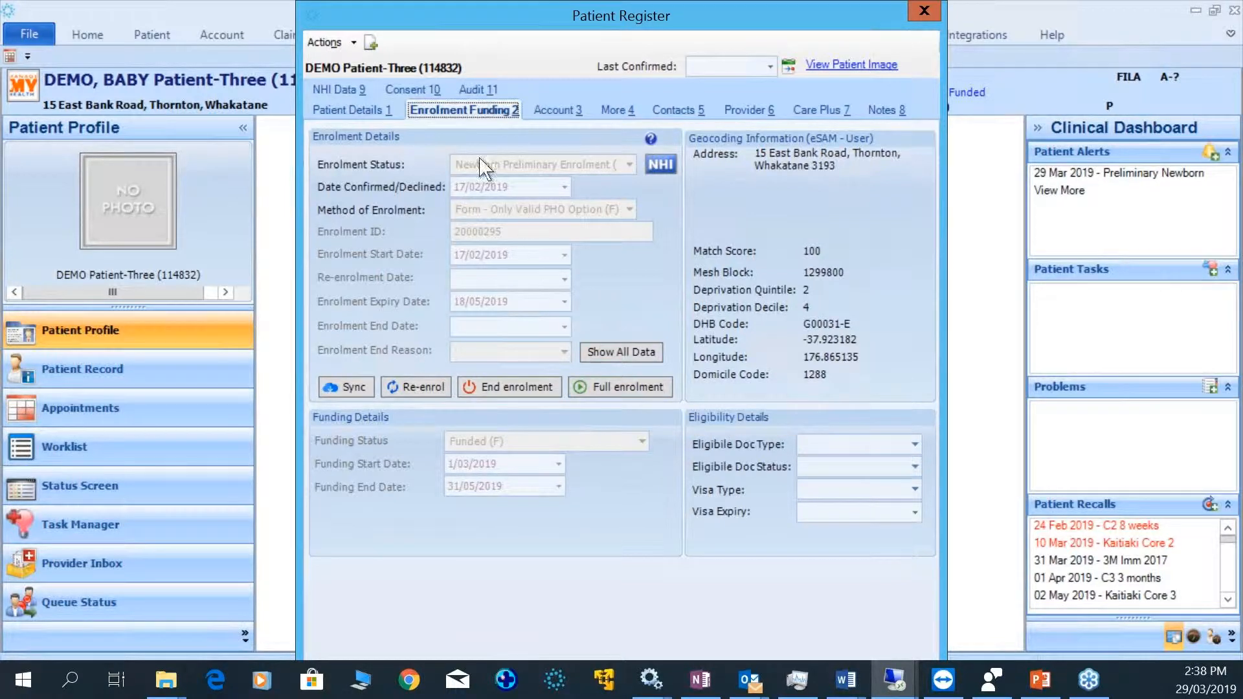
Convert the newborn preliminary enrolment to full, date confirmed 29/03/2019, method Form - Only Valid PHO Option (F), and return to the Enrolment Funding details
click(387, 111)
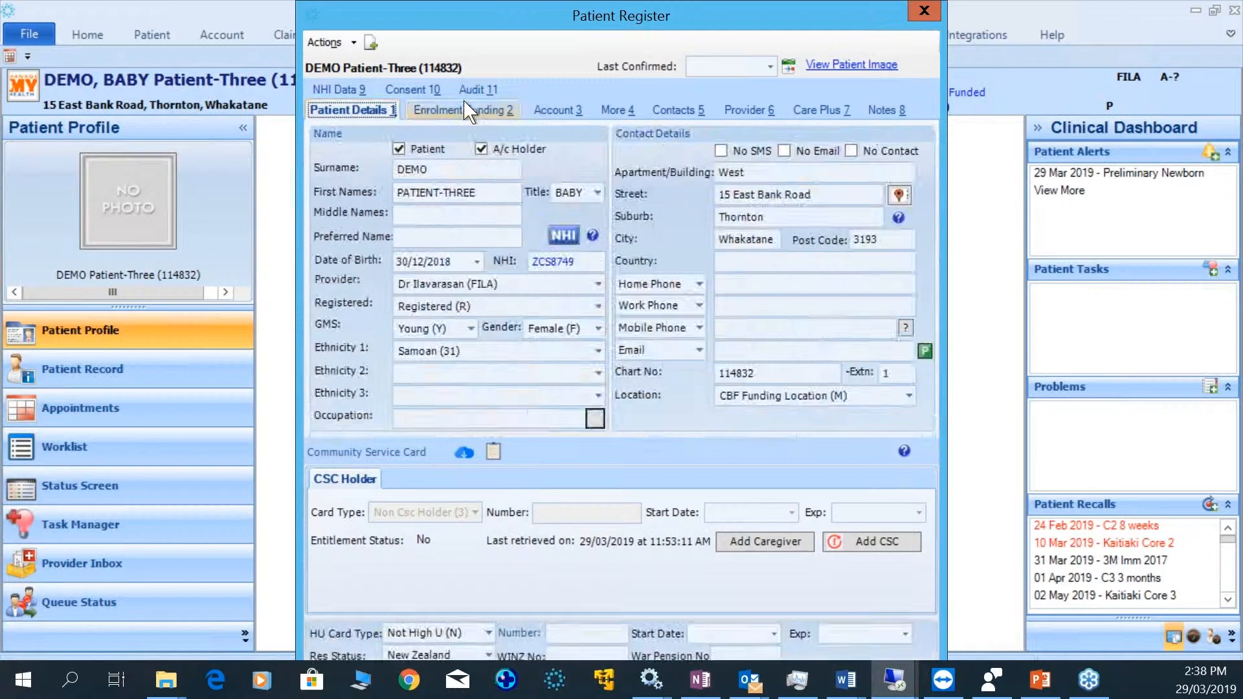
click(468, 111)
click(610, 387)
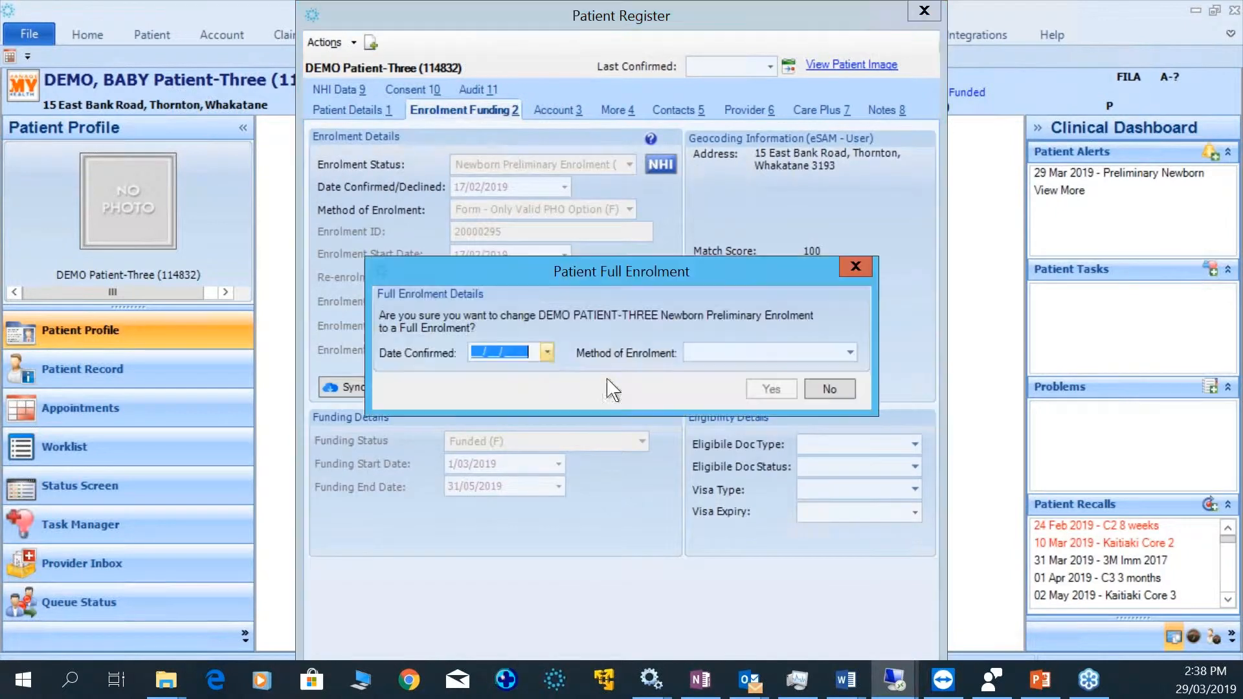
click(548, 353)
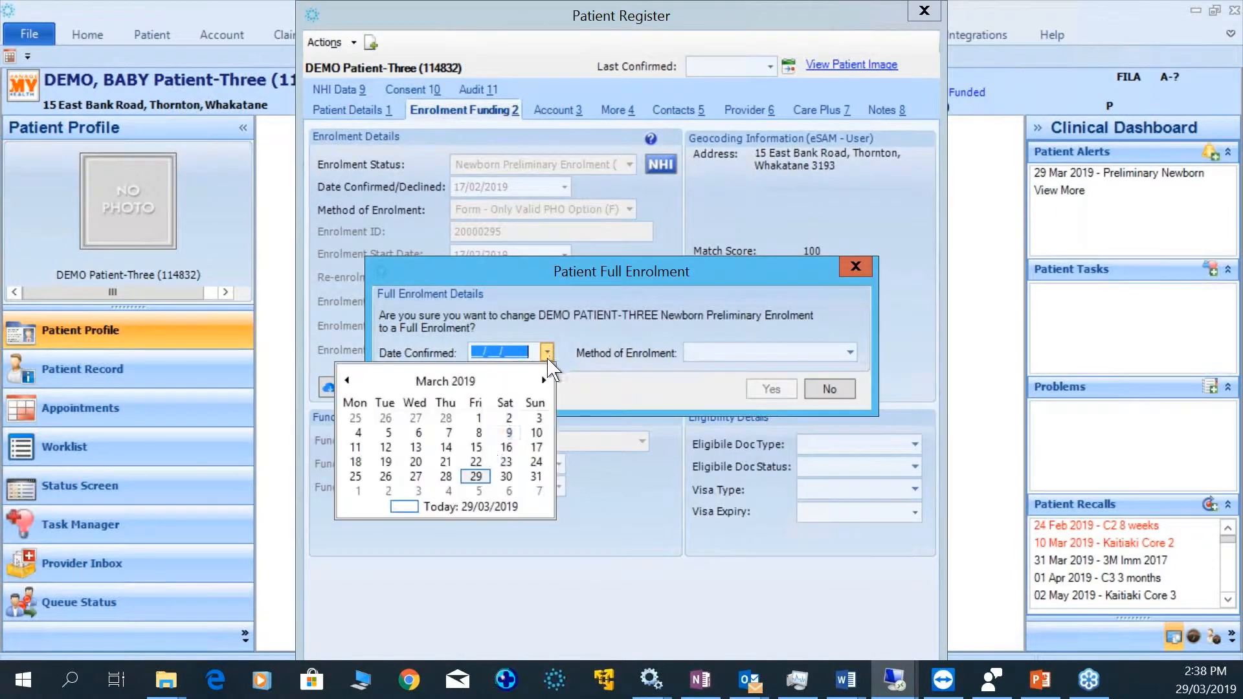
click(475, 477)
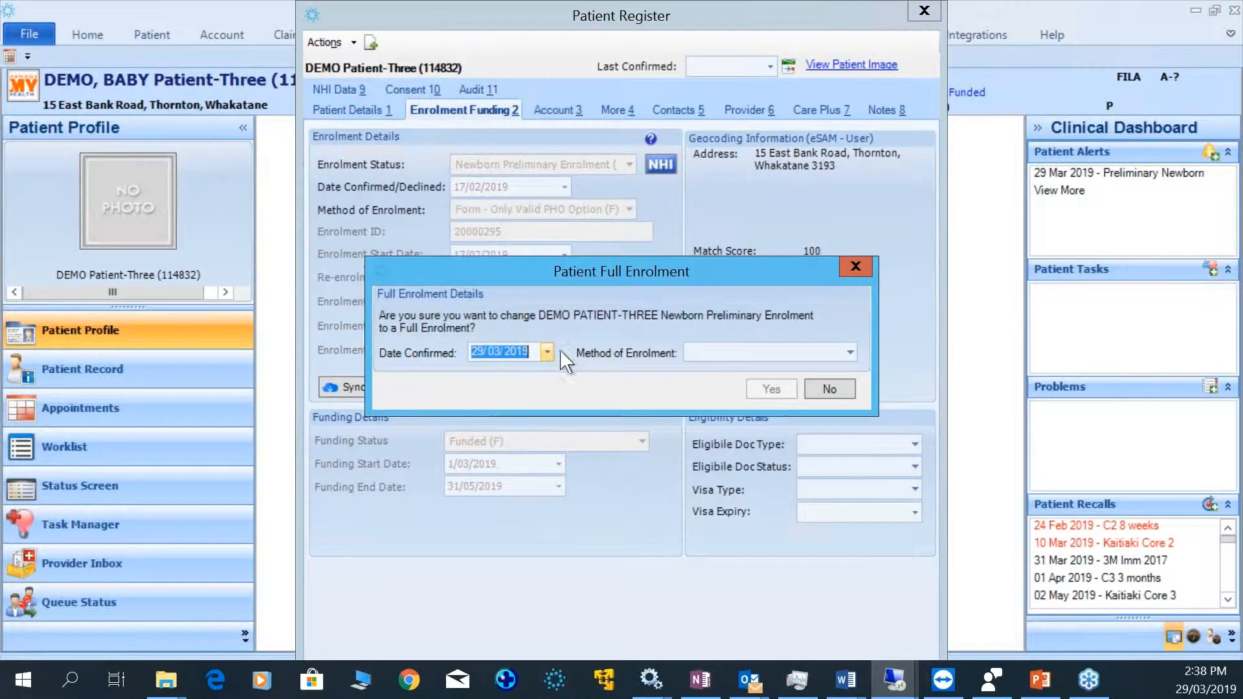
click(850, 352)
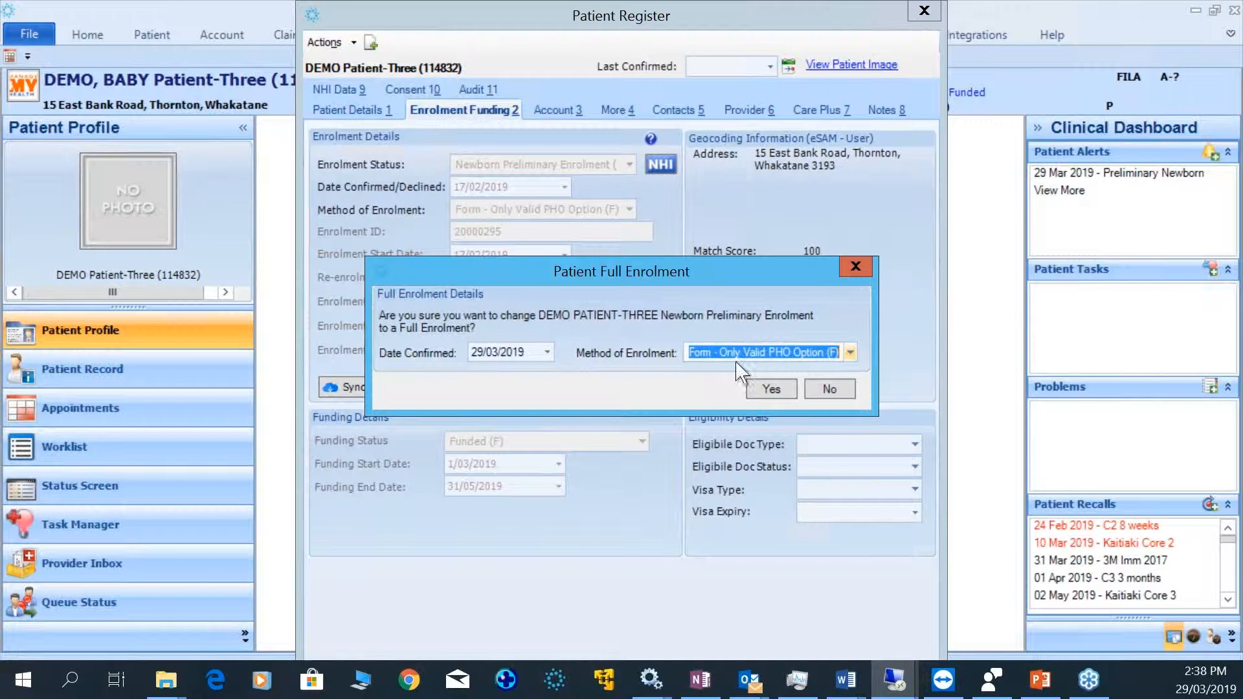
click(771, 391)
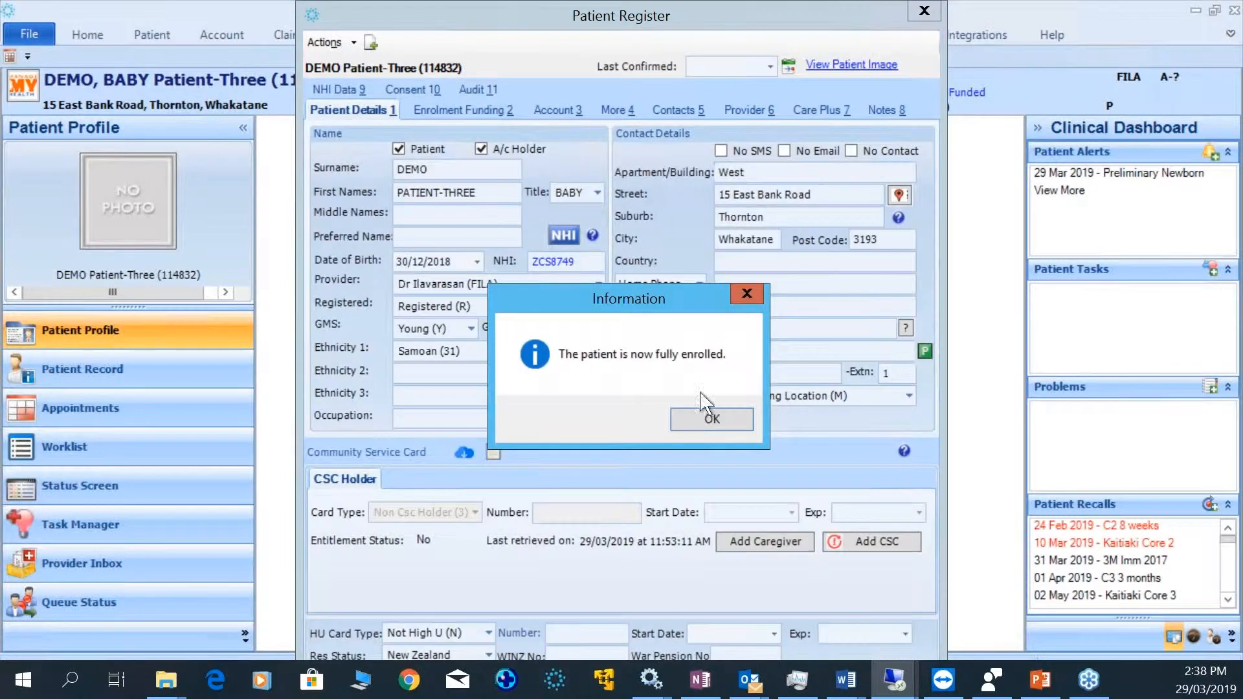
click(712, 420)
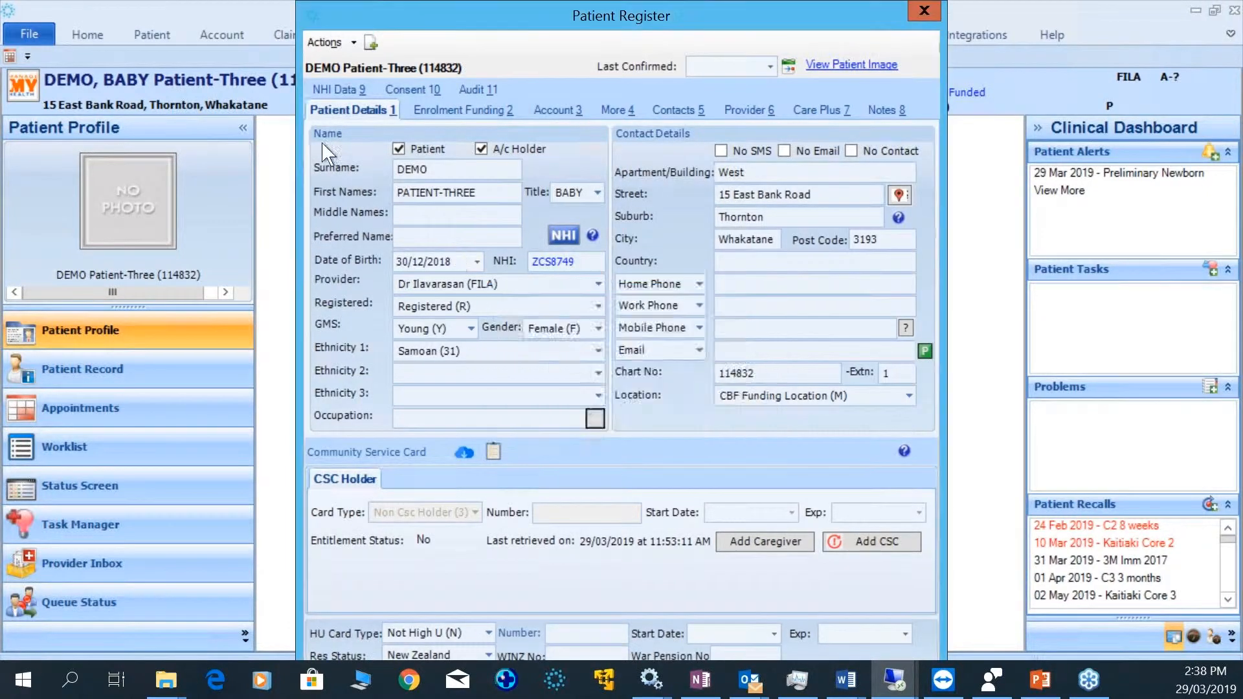
click(442, 112)
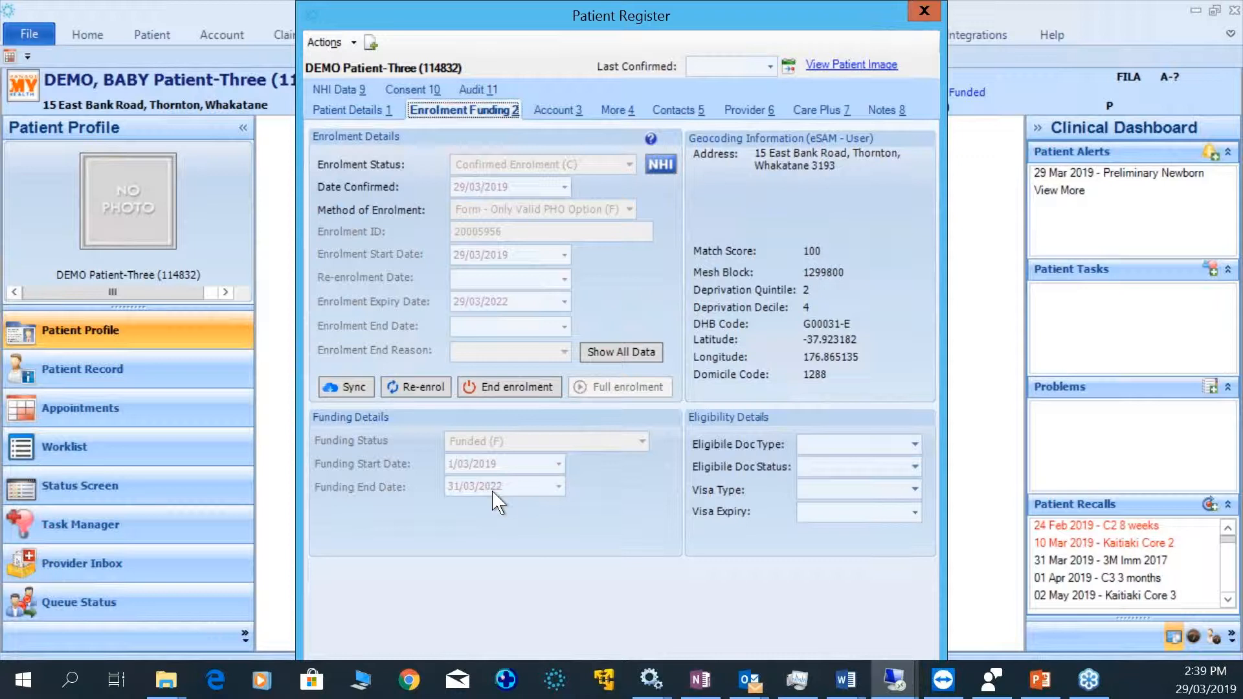
click(549, 388)
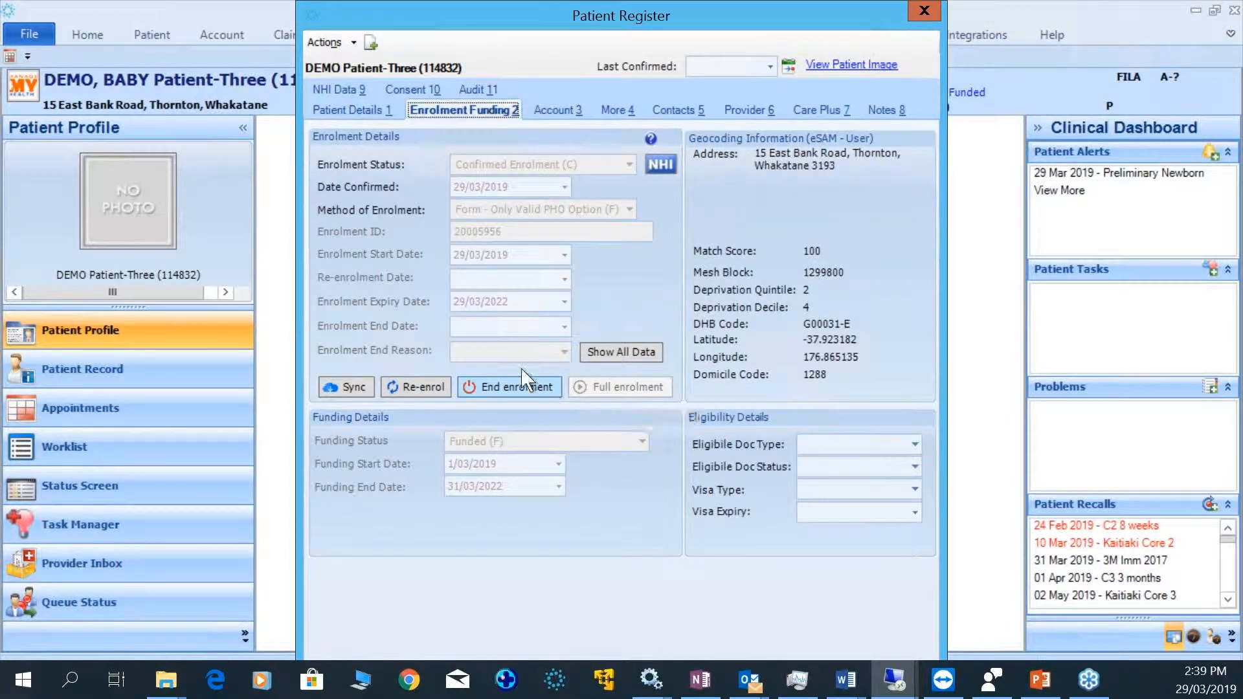
click(1040, 680)
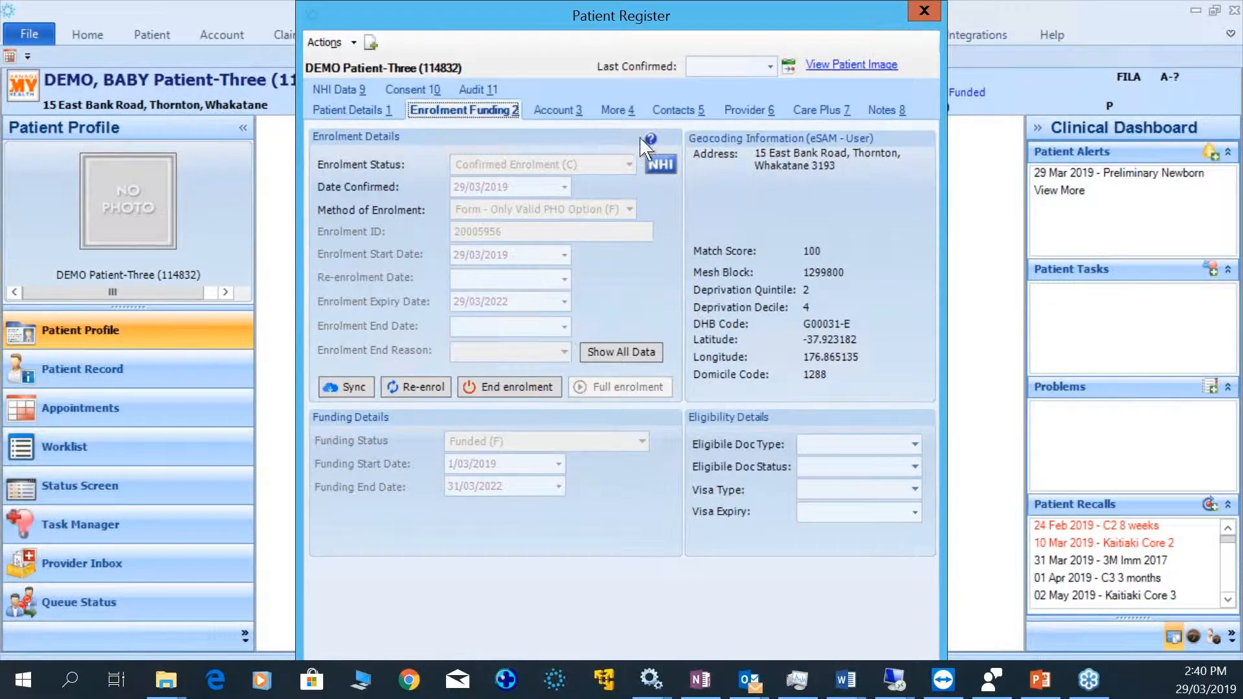
Open the baby's NHI demographics comparison, examine the full National Enrolment Service enrolment record, and close the Connected Health window
click(660, 164)
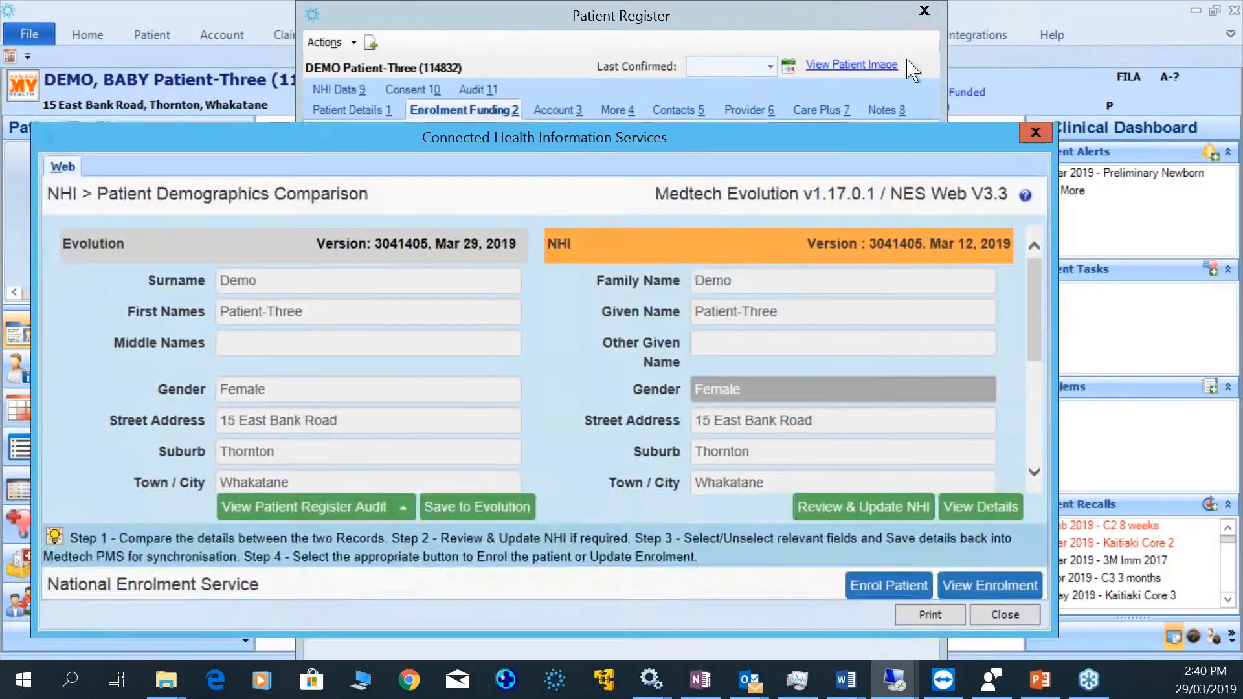
click(962, 509)
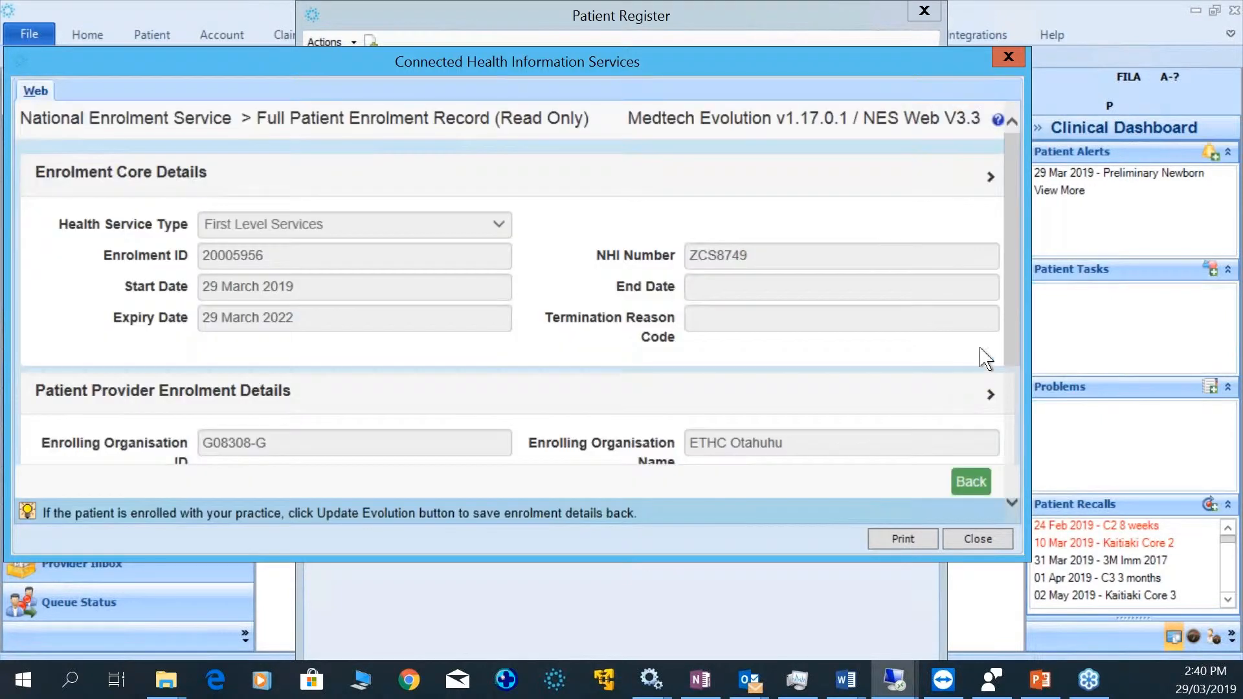
drag(1011, 324, 1015, 272)
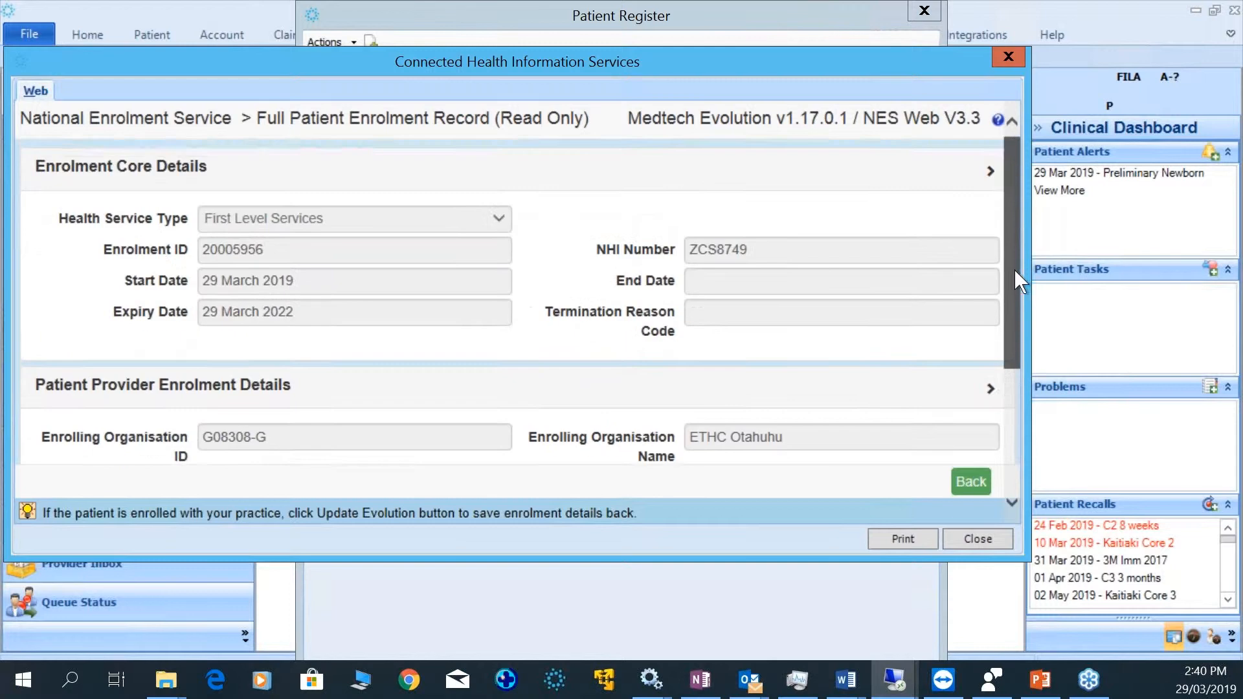
scroll(1015, 331, down, 3)
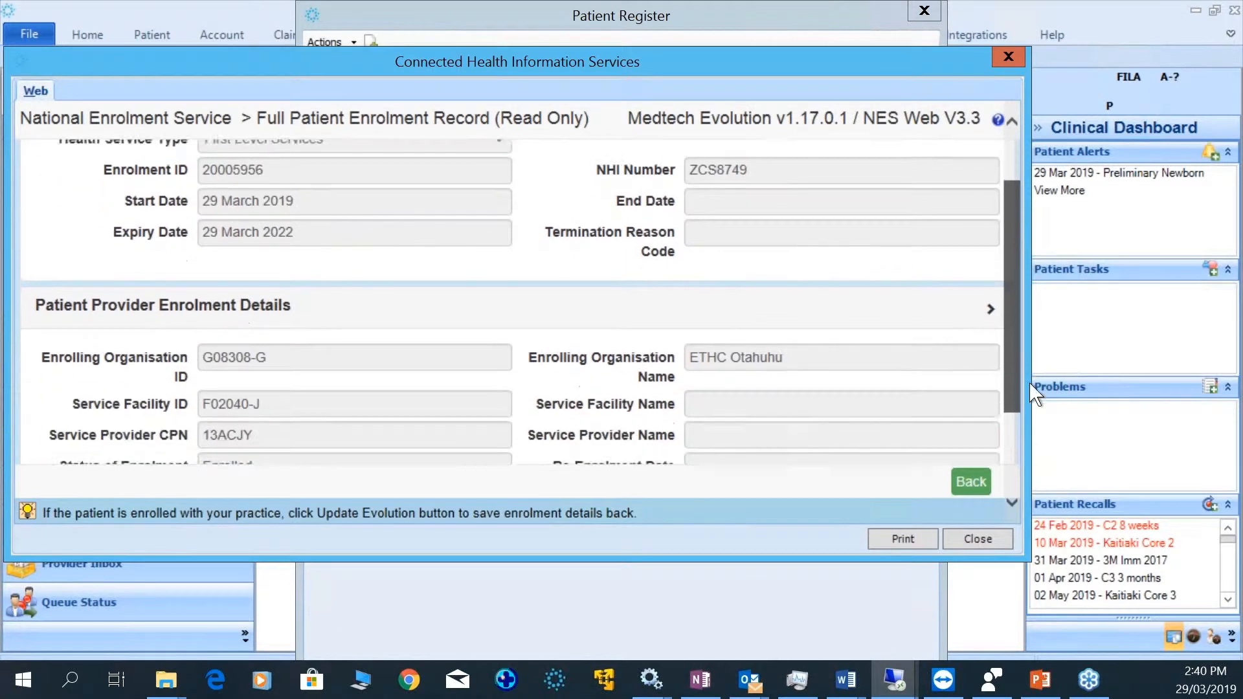
drag(1031, 384, 1034, 397)
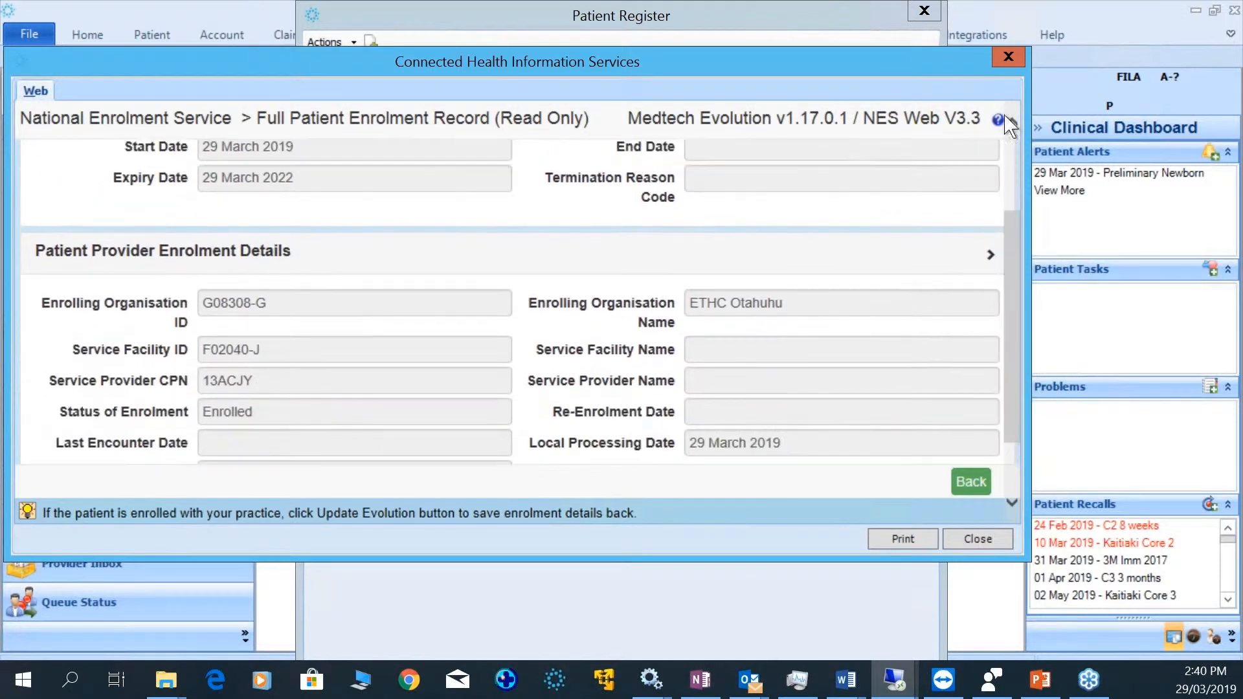
click(1009, 56)
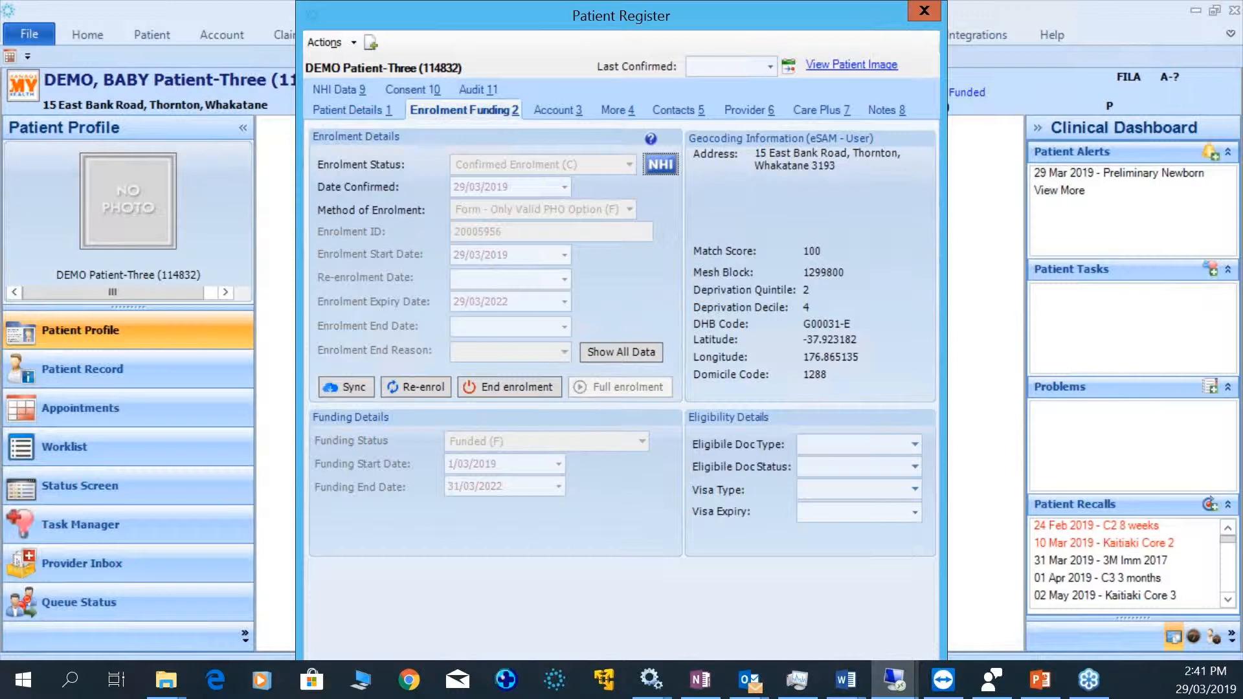
Change the baby's provider to the one with code ANSR in the Patient Details, and close the register saving the changes
key(alt+Tab)
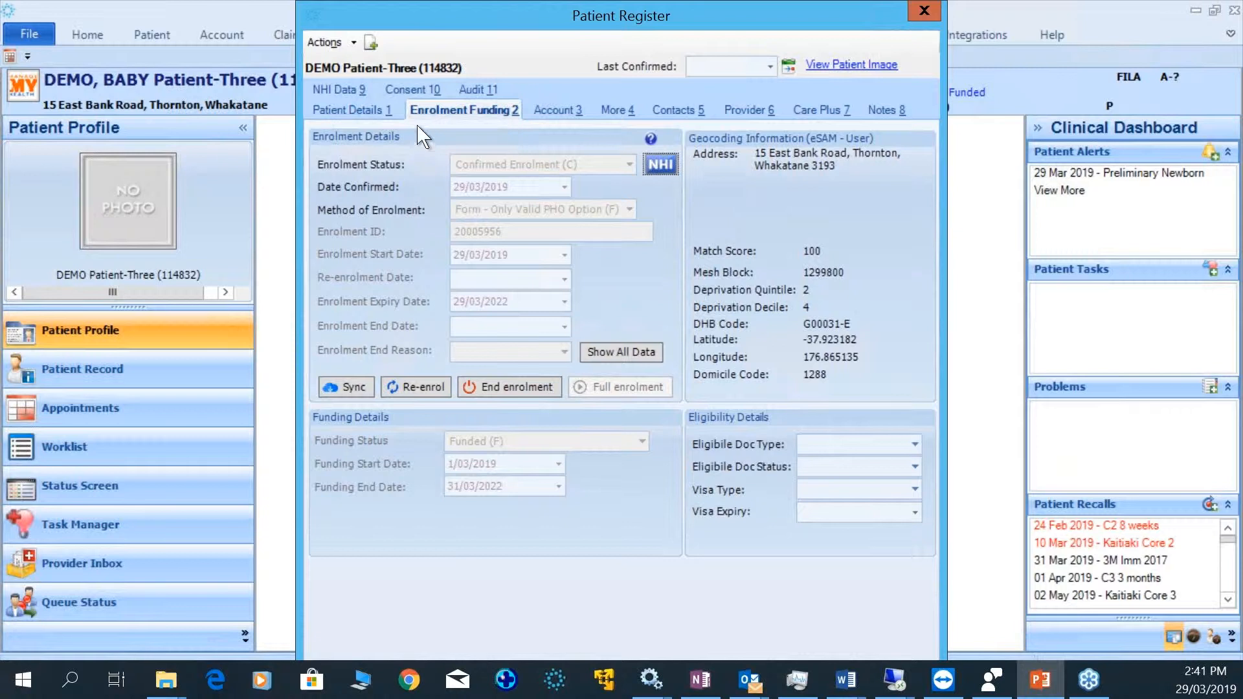
click(348, 111)
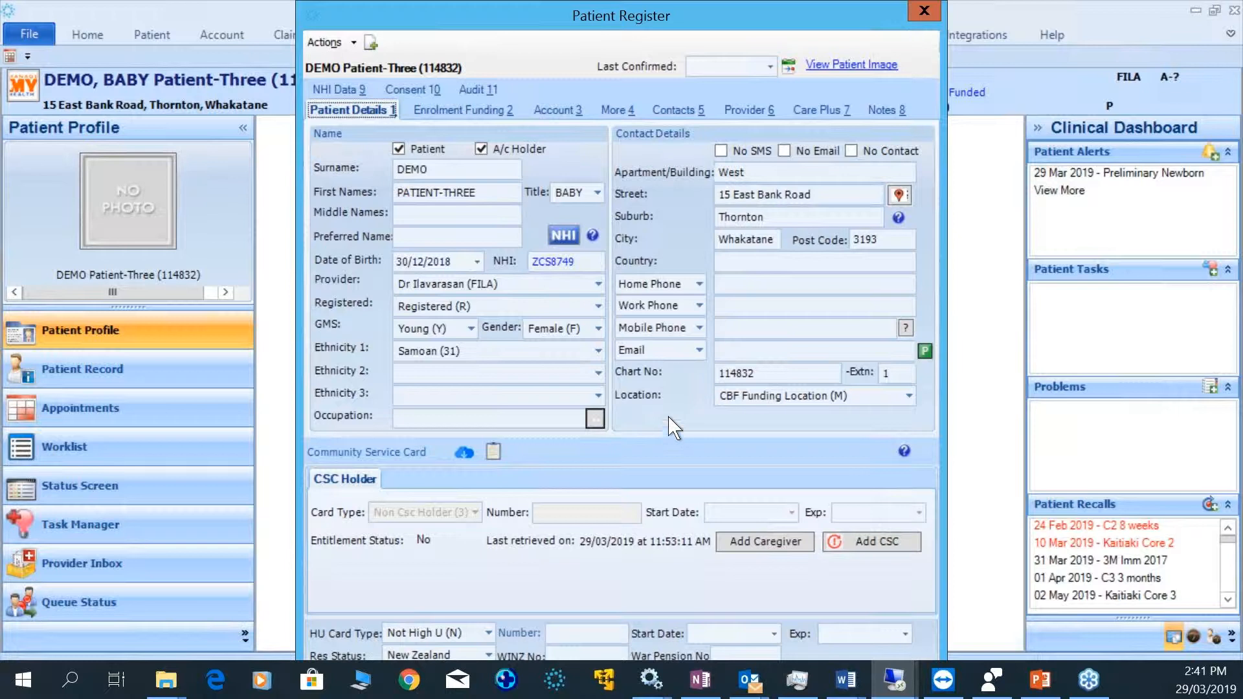
click(599, 284)
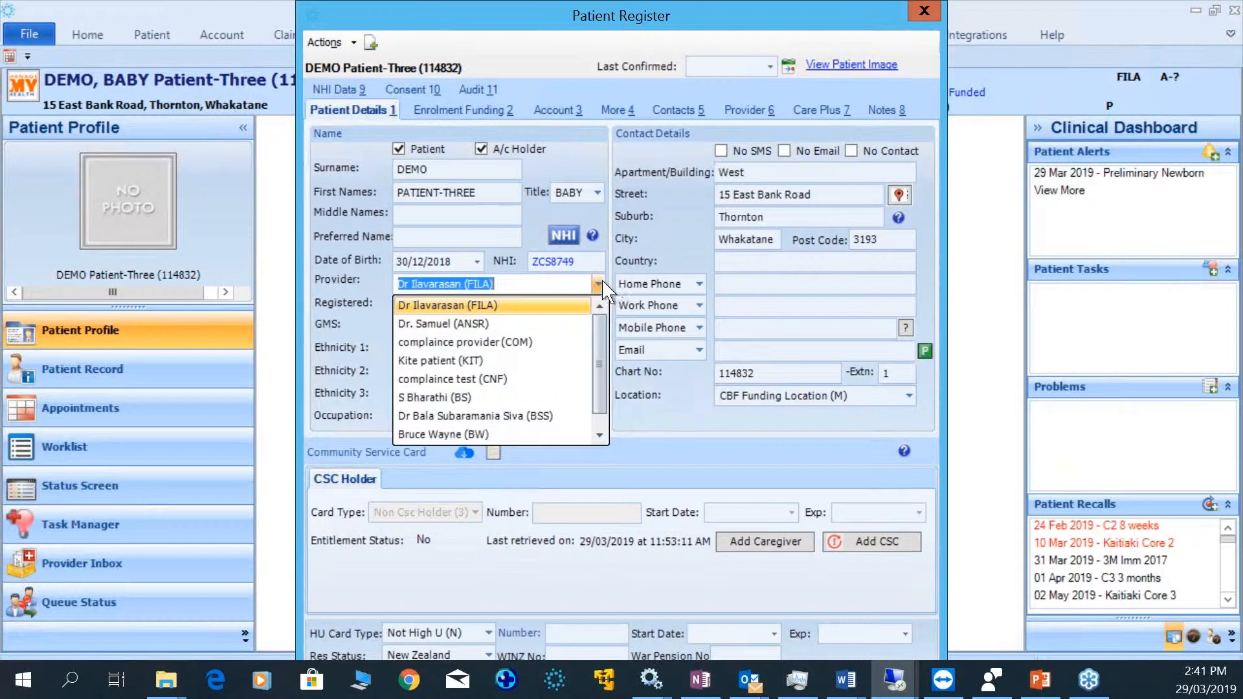
click(578, 324)
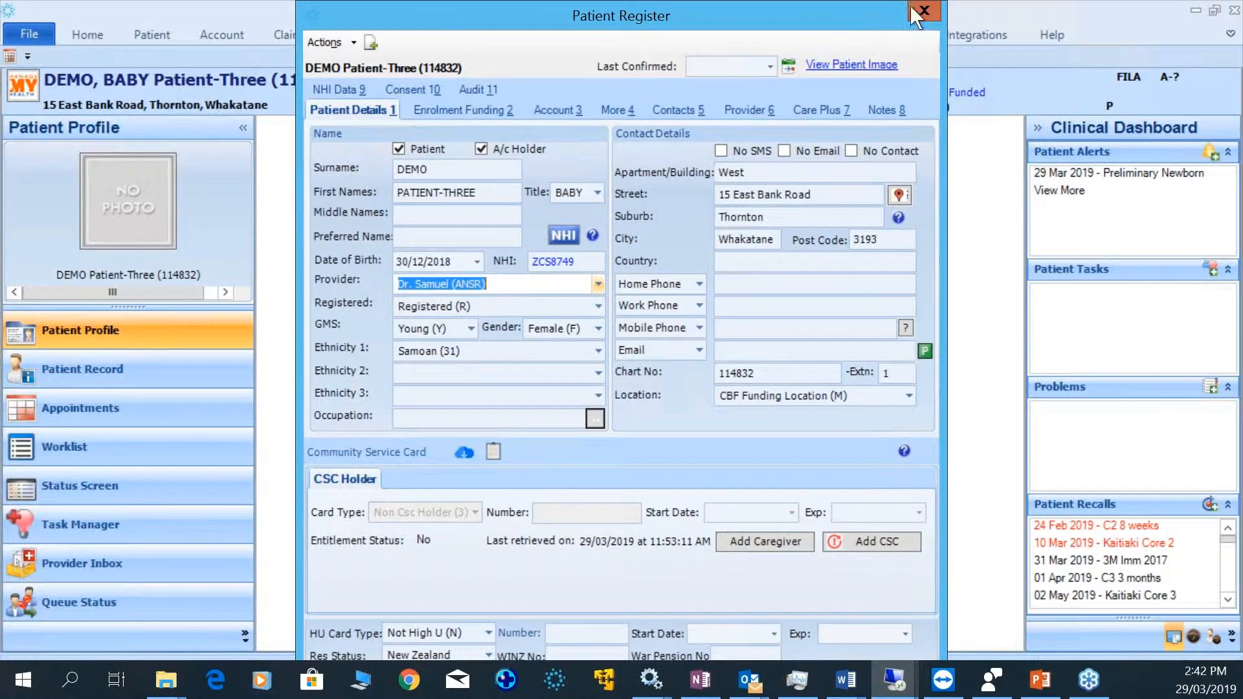
drag(879, 14, 849, 42)
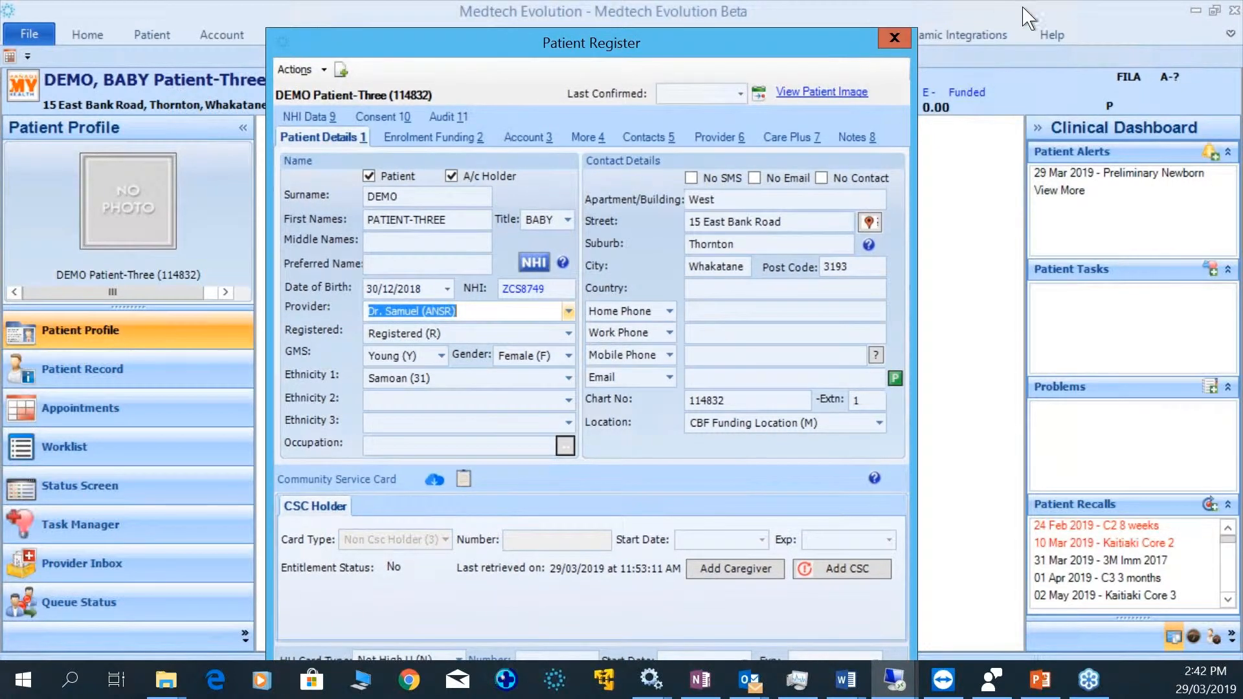
click(906, 37)
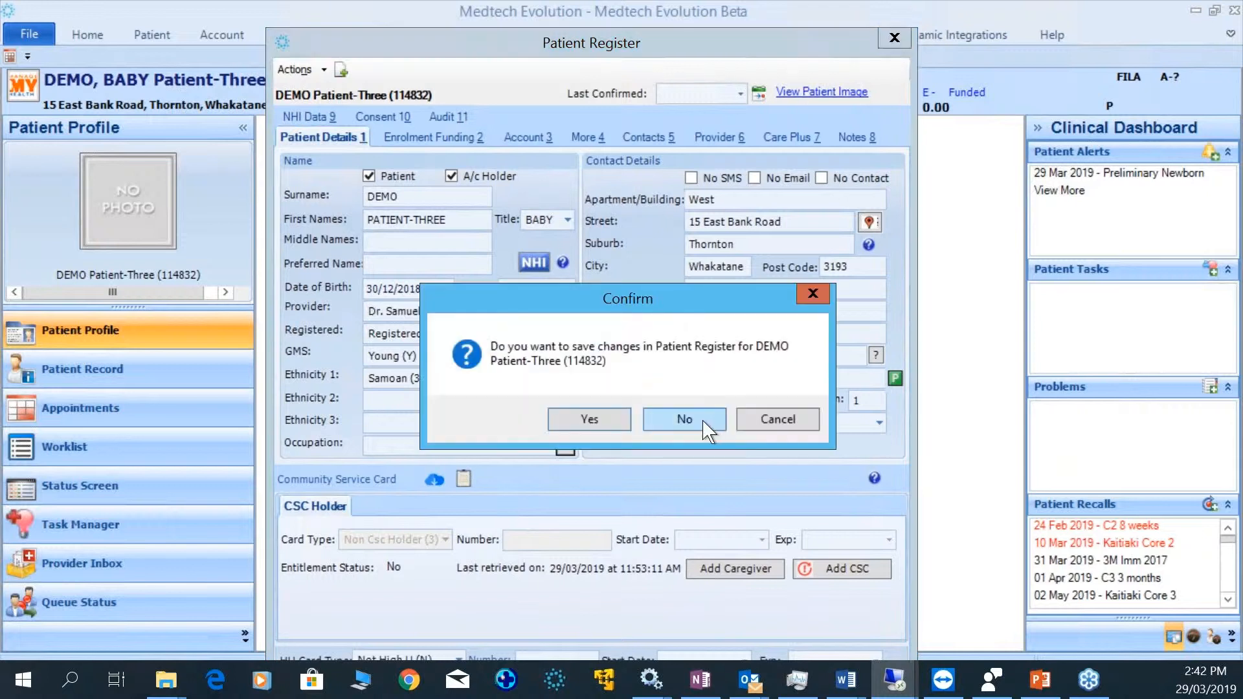
click(586, 421)
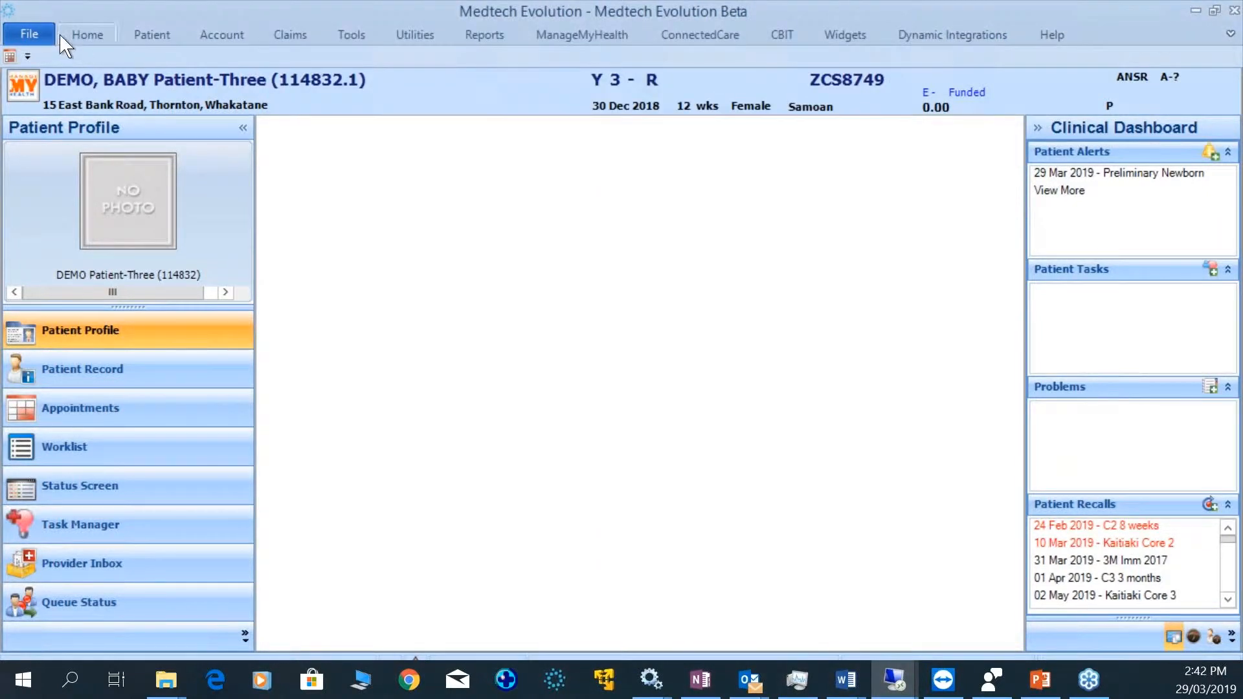
Display the Staff Members list in the setup options and open the record of the staff member with code BW
click(43, 40)
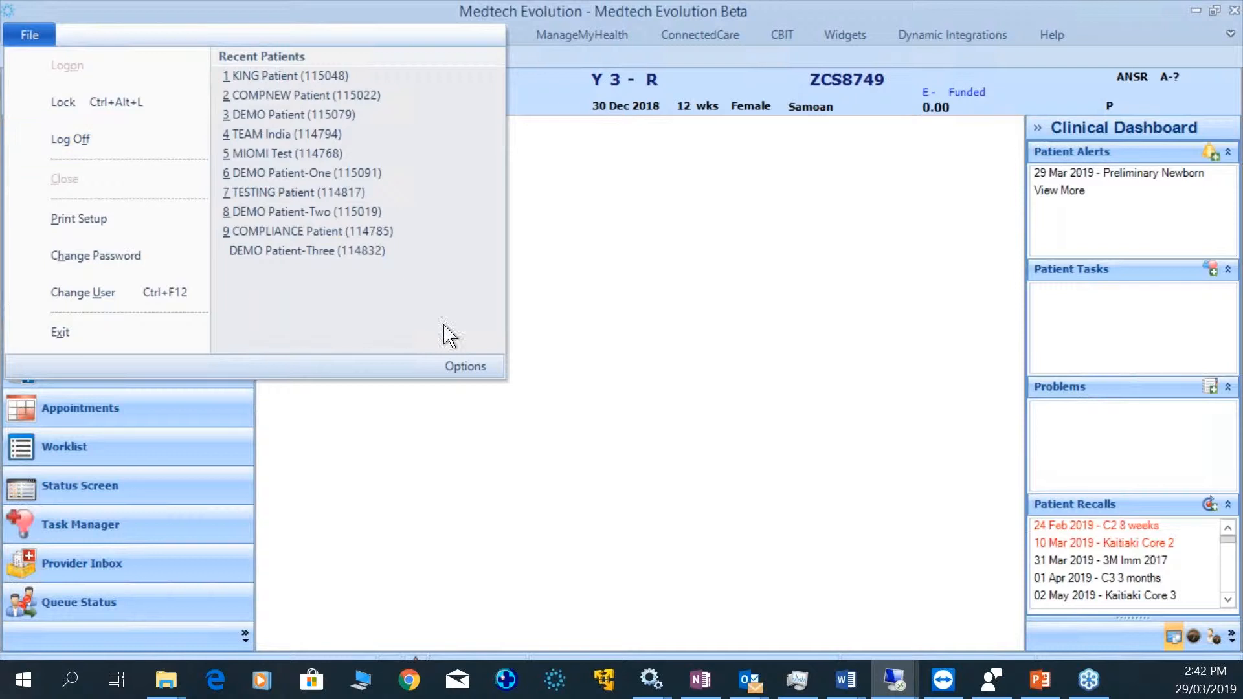
click(471, 368)
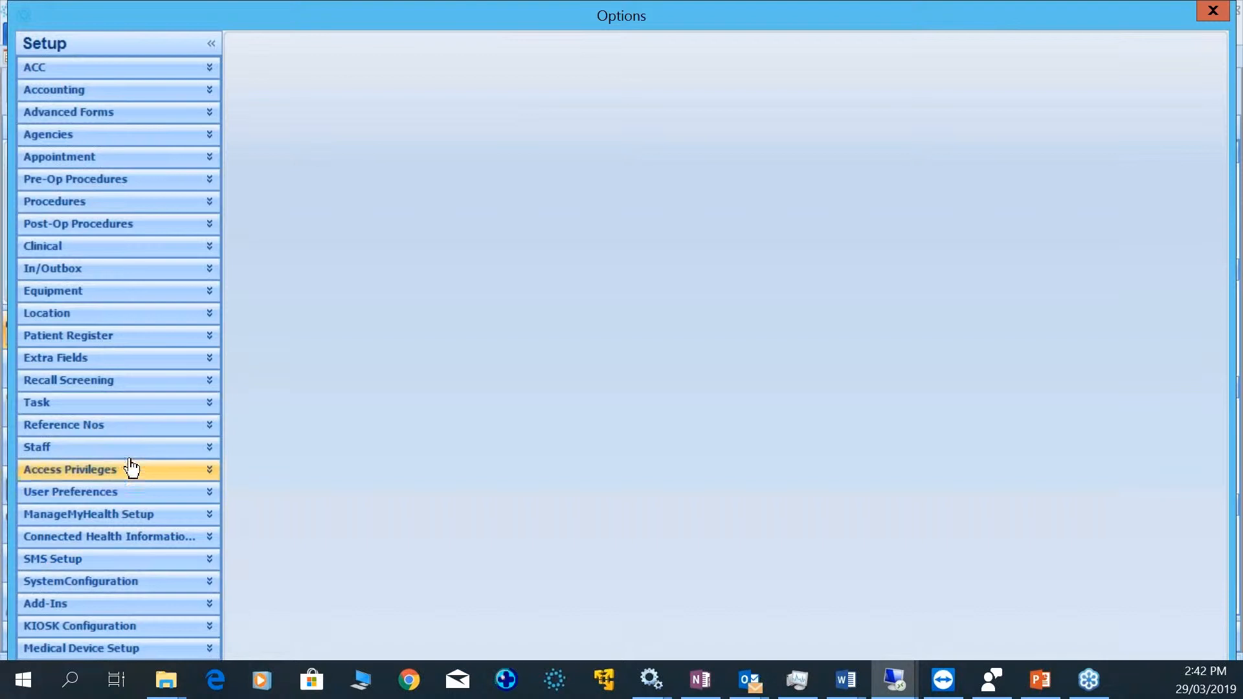
click(158, 448)
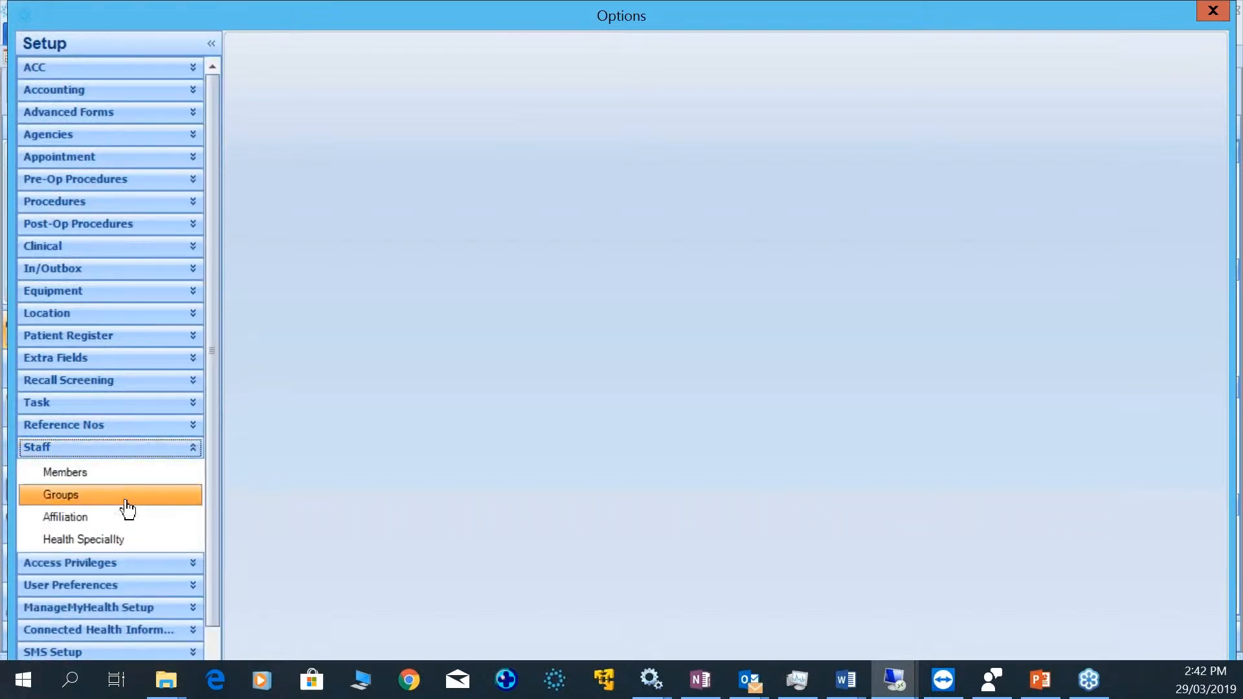
click(129, 479)
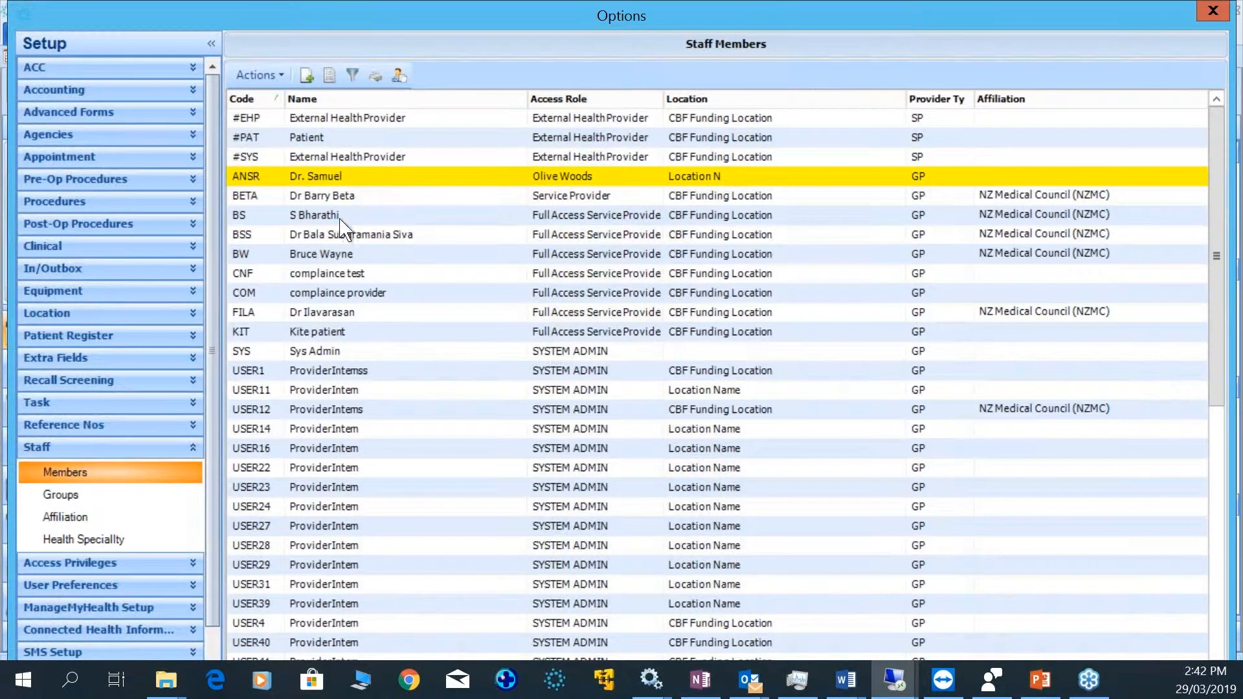
click(328, 256)
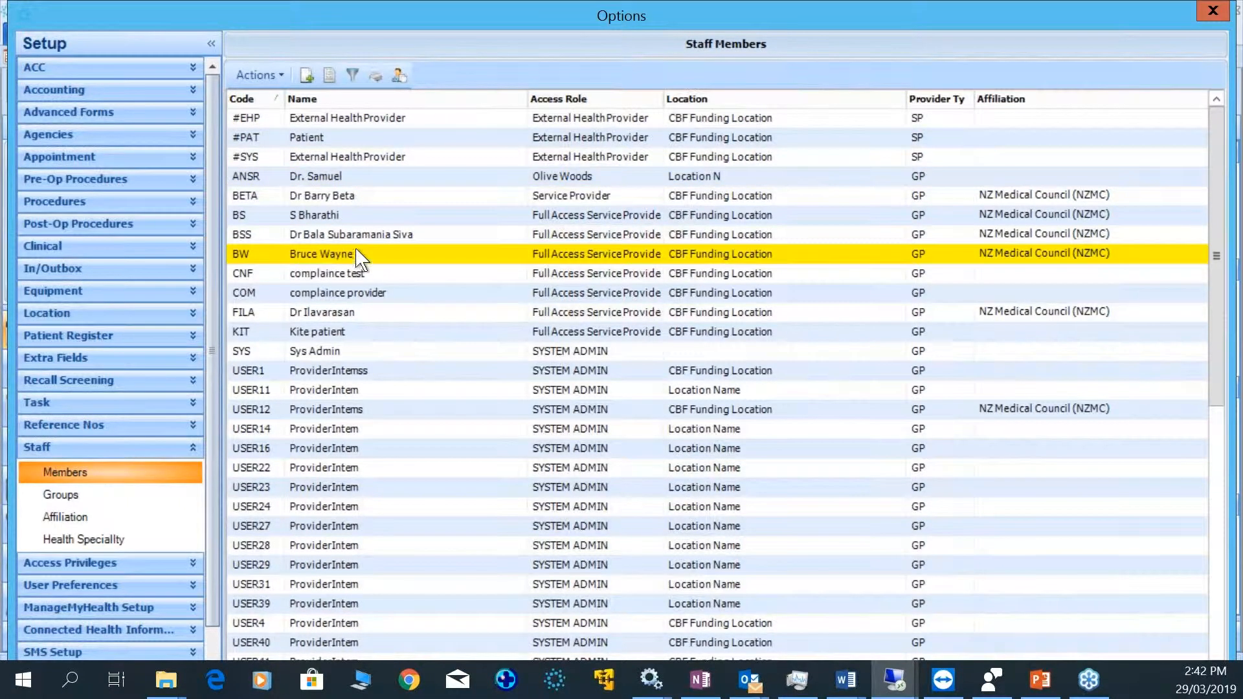
double_click(354, 254)
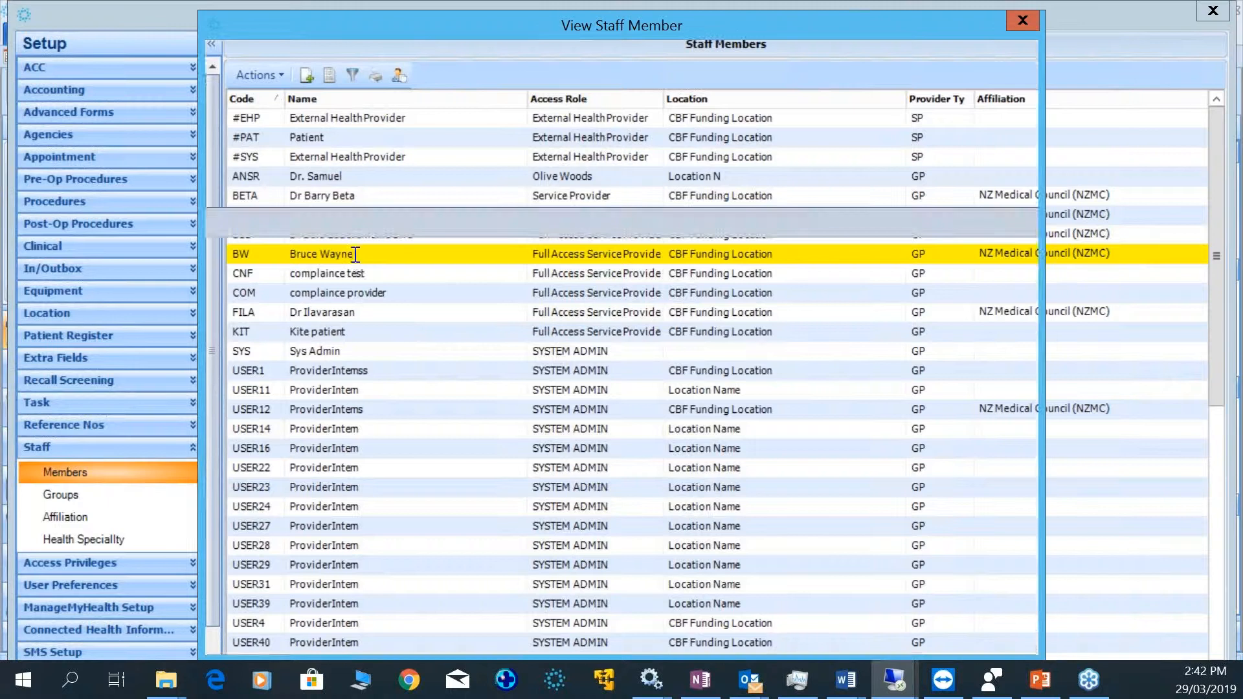
Try to change the provider location of staff member BW to Location N (N), declining the update of the associated enrolments
click(327, 77)
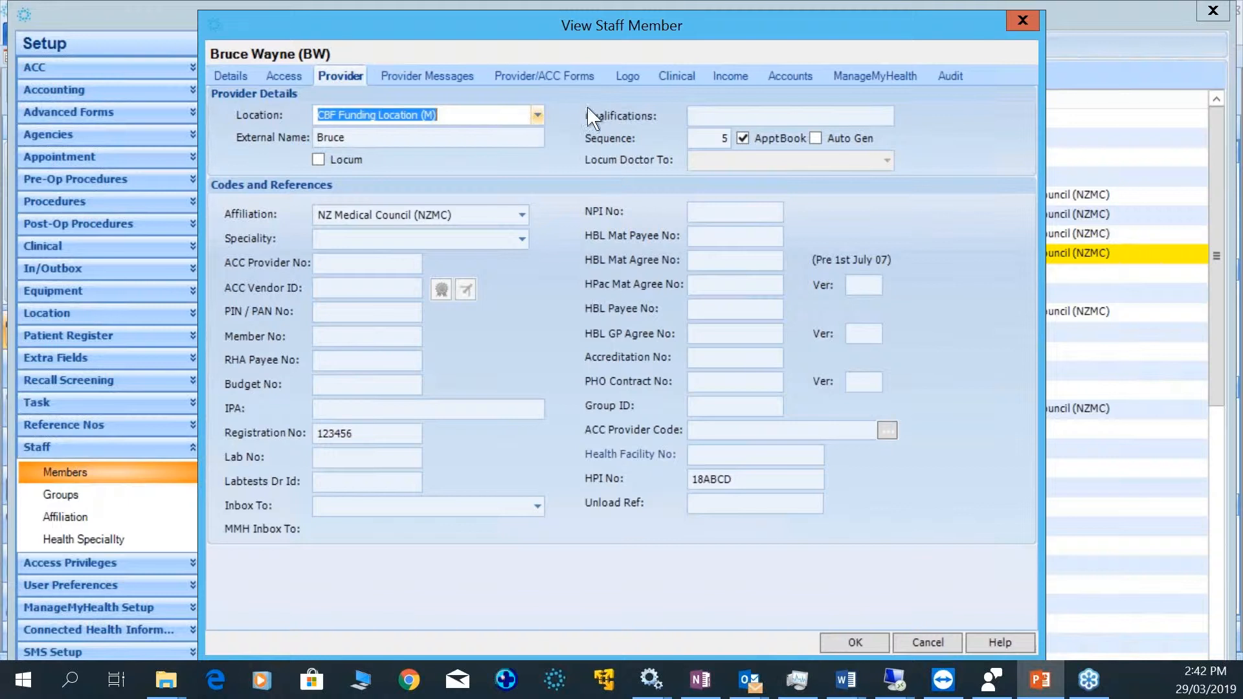
click(537, 117)
click(523, 156)
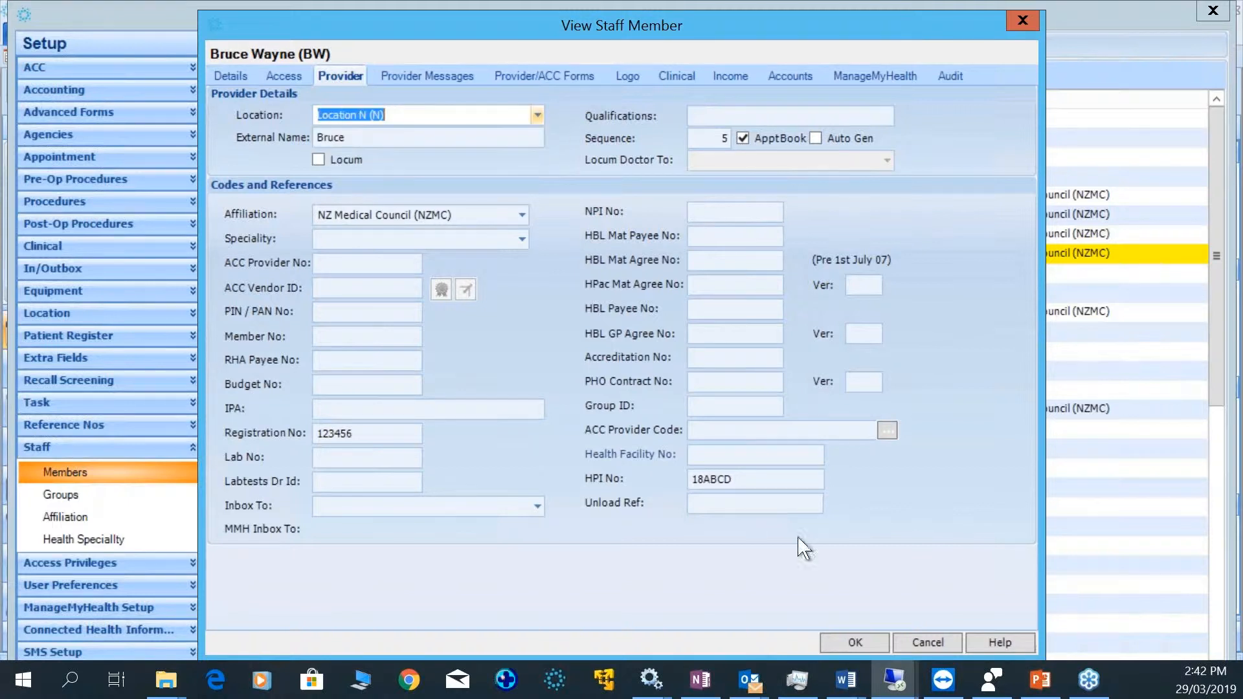
click(845, 643)
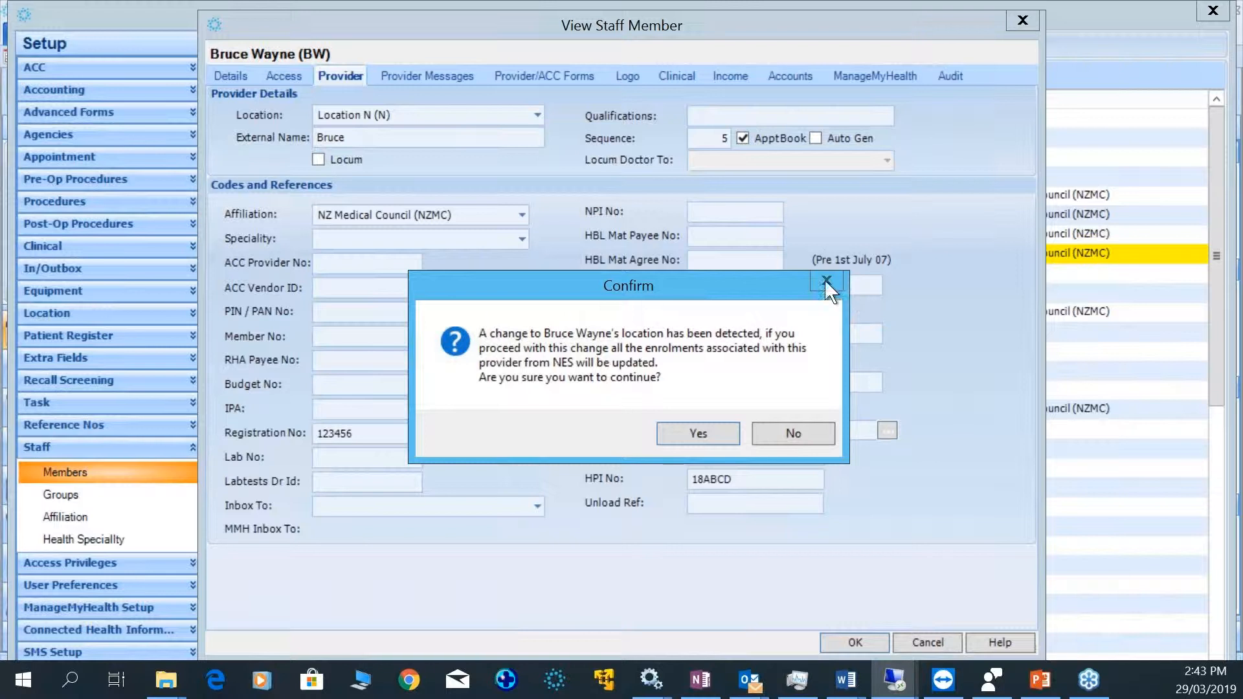
click(805, 439)
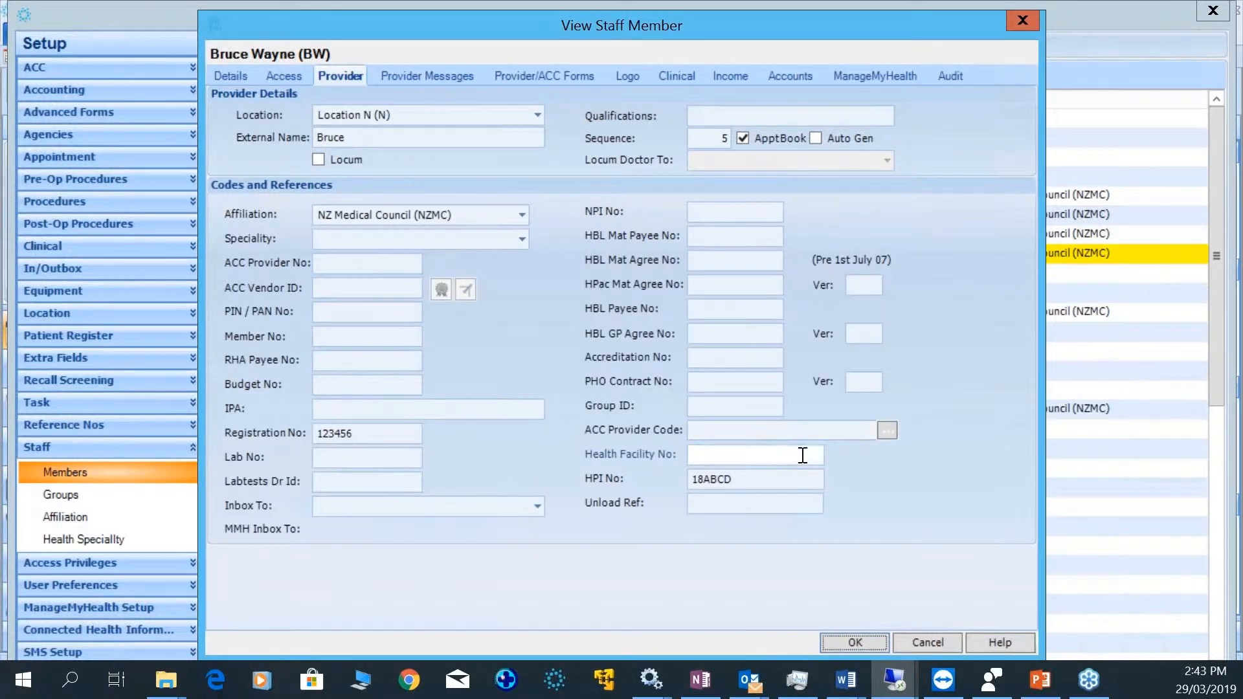
Examine the HPI No. of staff member BW and close the record without saving
click(810, 478)
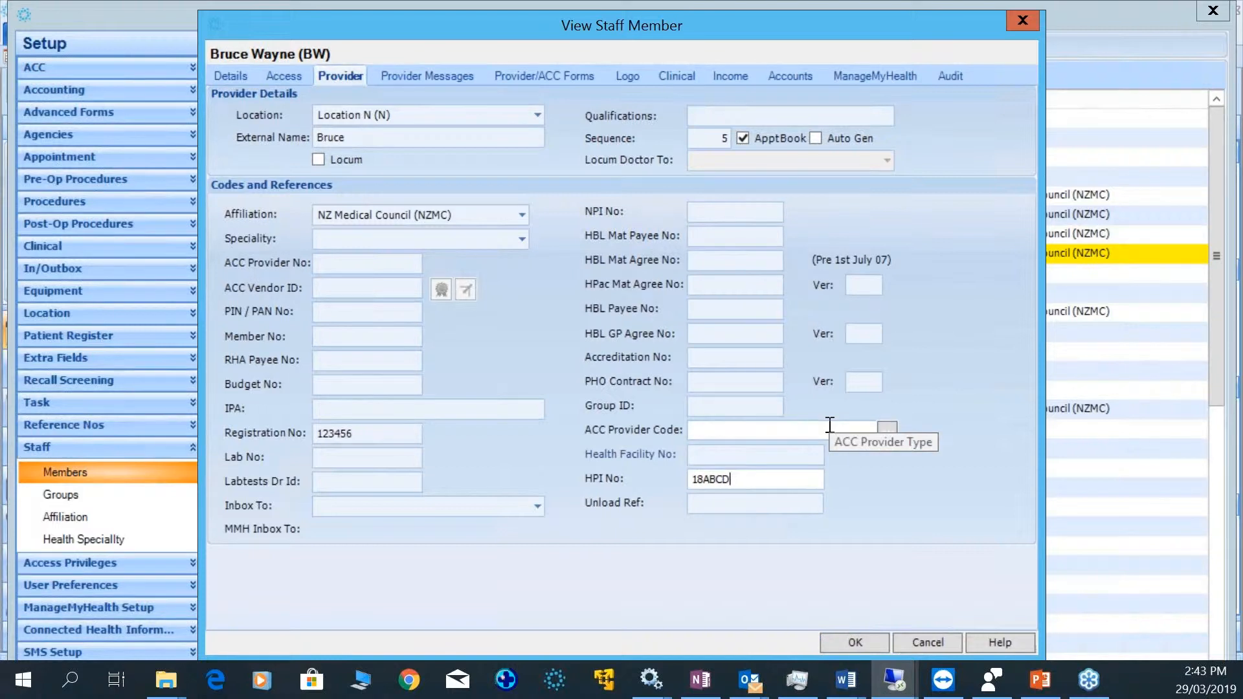
key(Left)
key(Left)
key(Left)
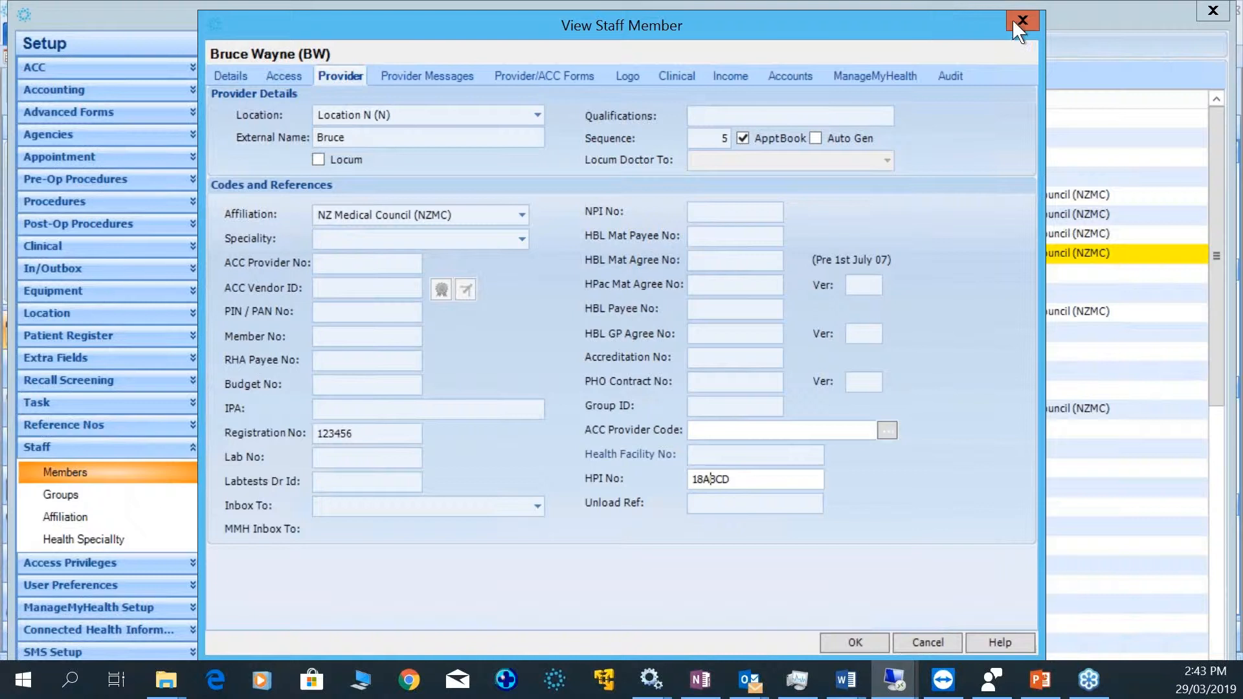
key(Escape)
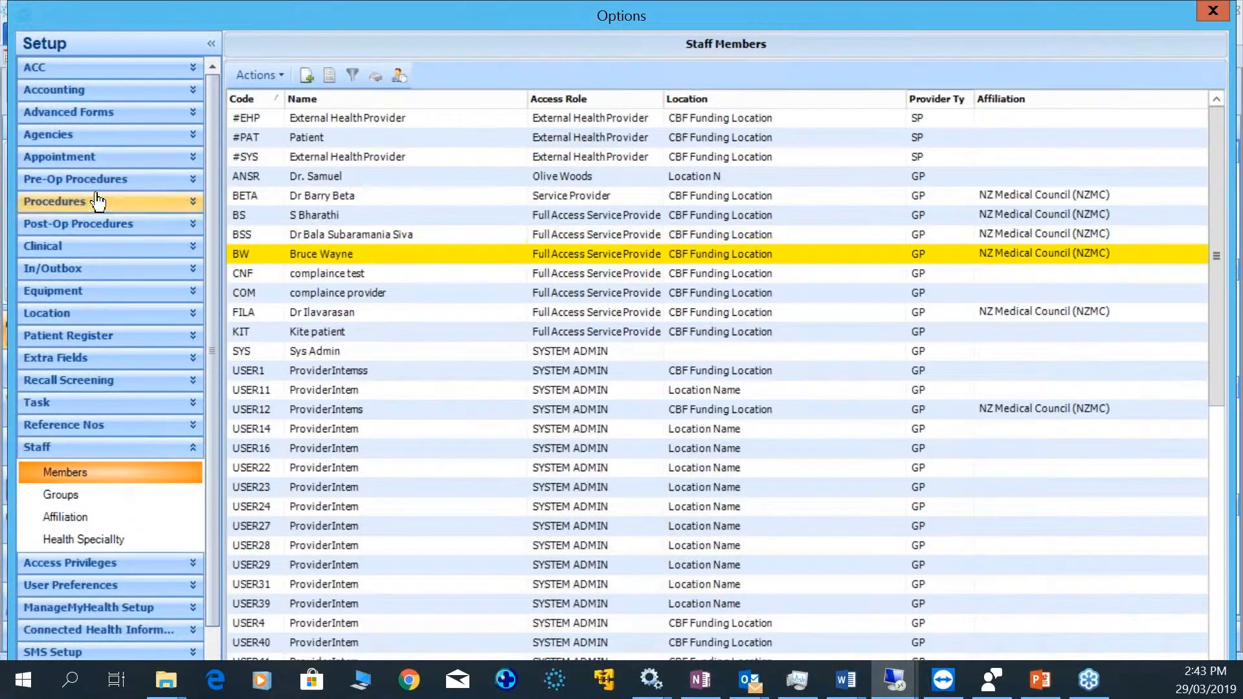
Open the CBF Funding Location record from the Location Settings and display its codes and defaults
click(71, 313)
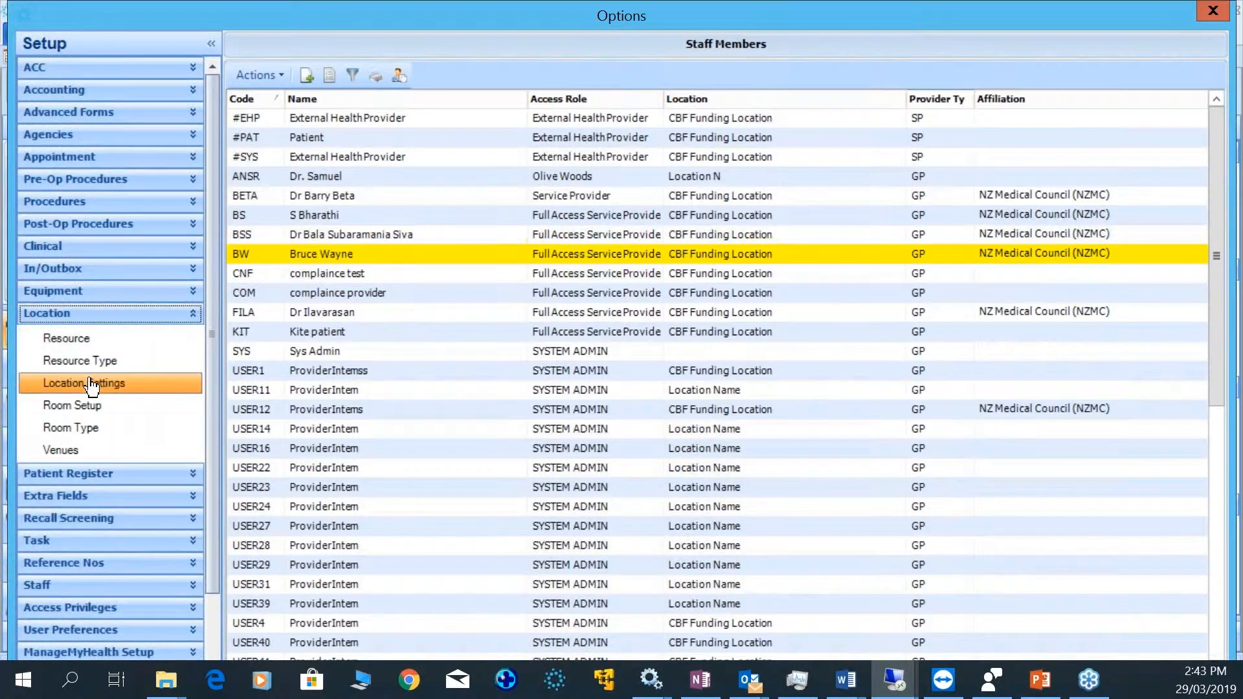
click(90, 384)
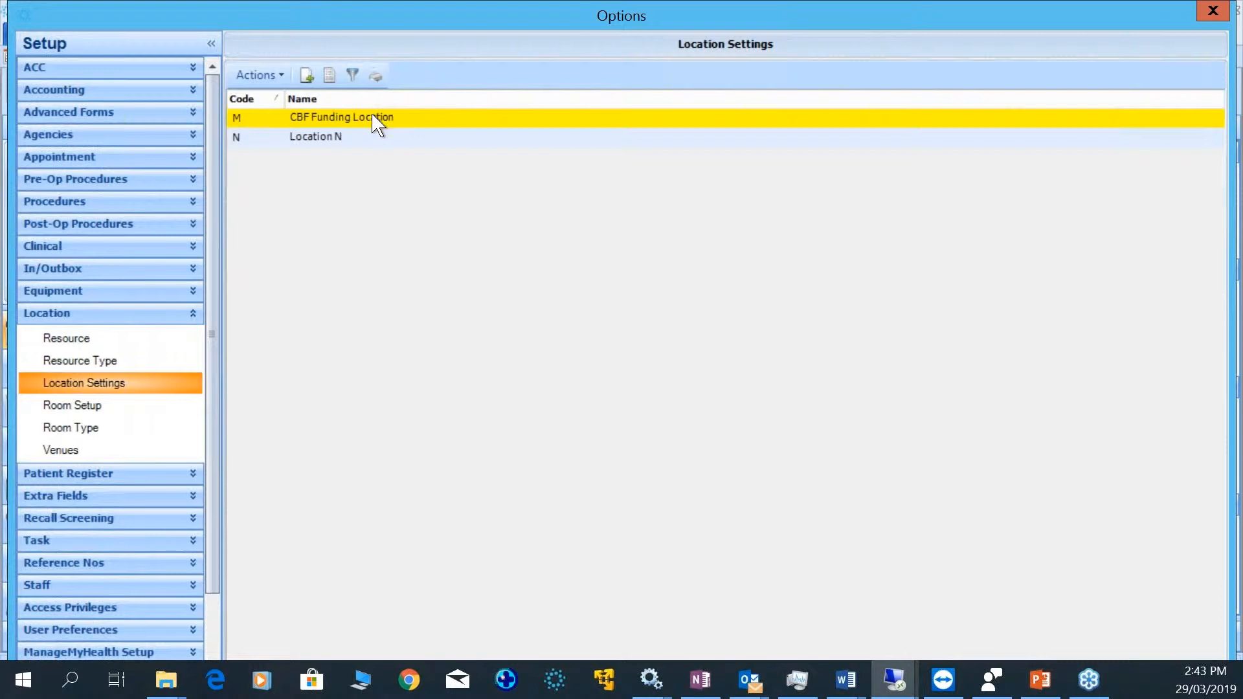
double_click(347, 118)
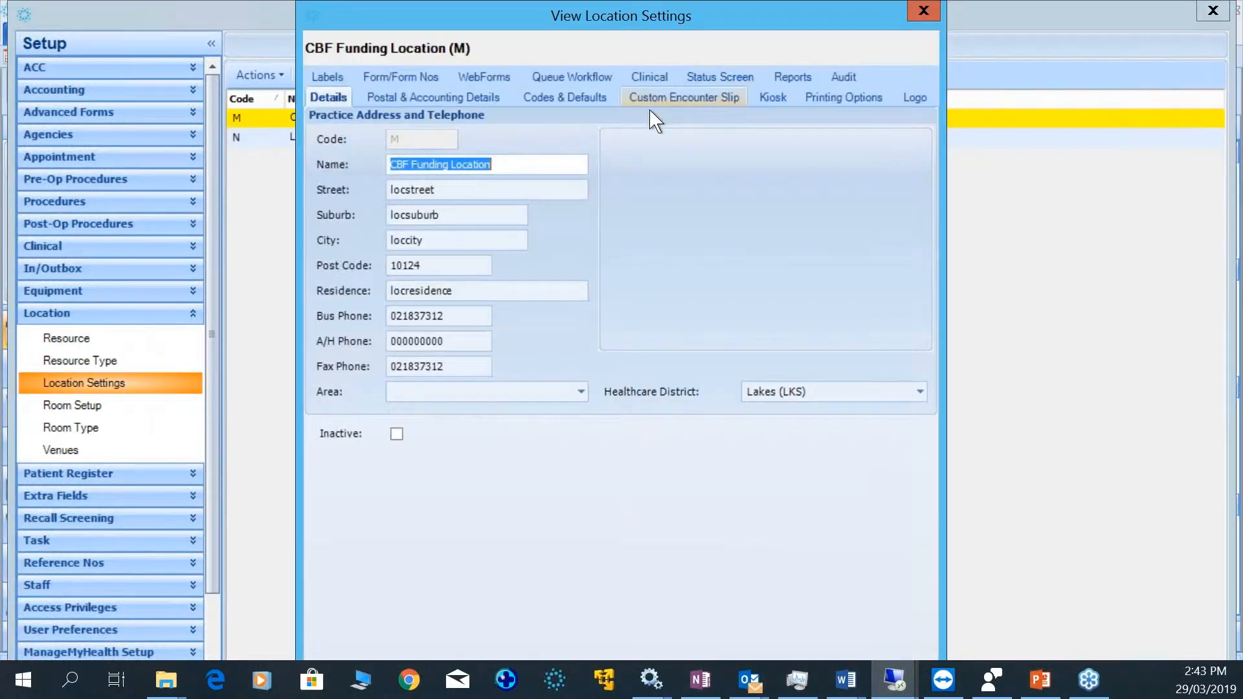
click(601, 97)
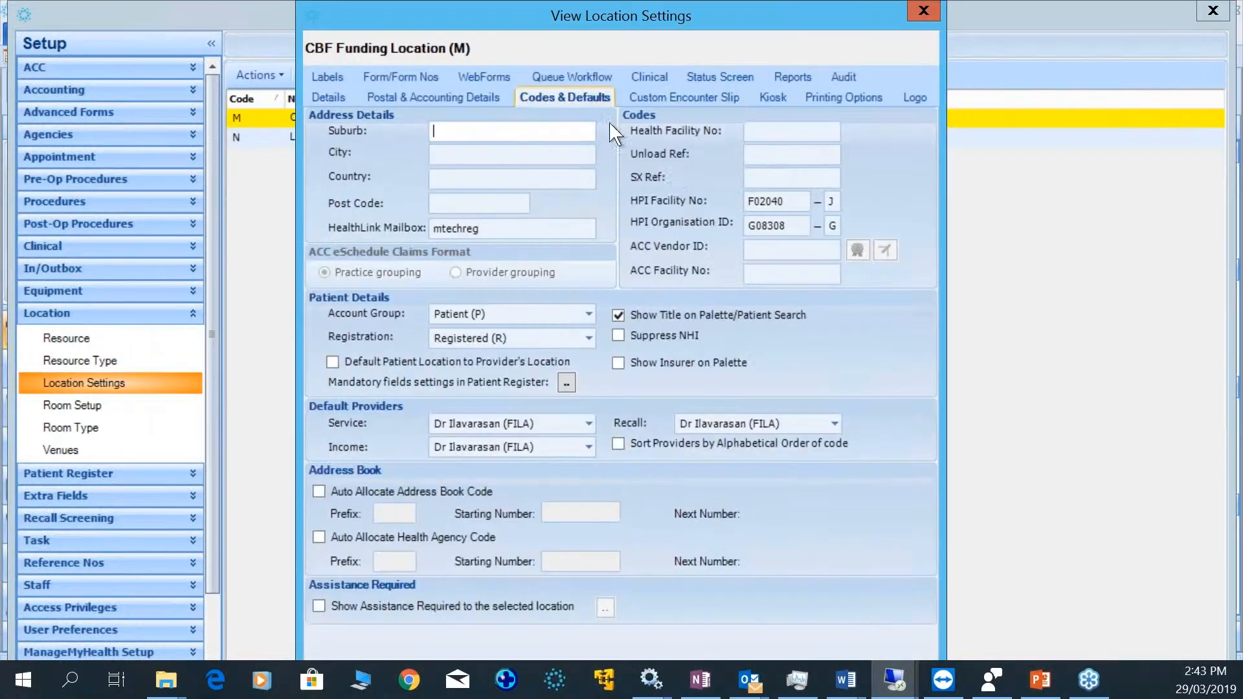
click(788, 201)
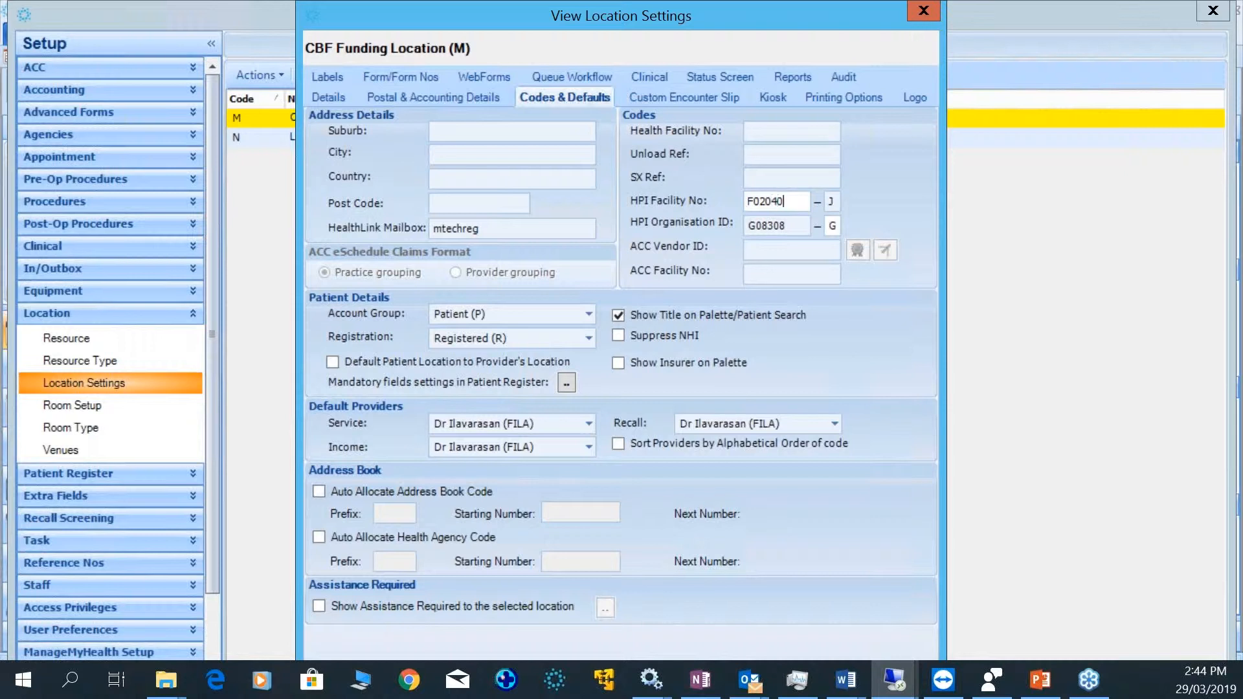
drag(784, 201, 754, 201)
text(38006)
key(Tab)
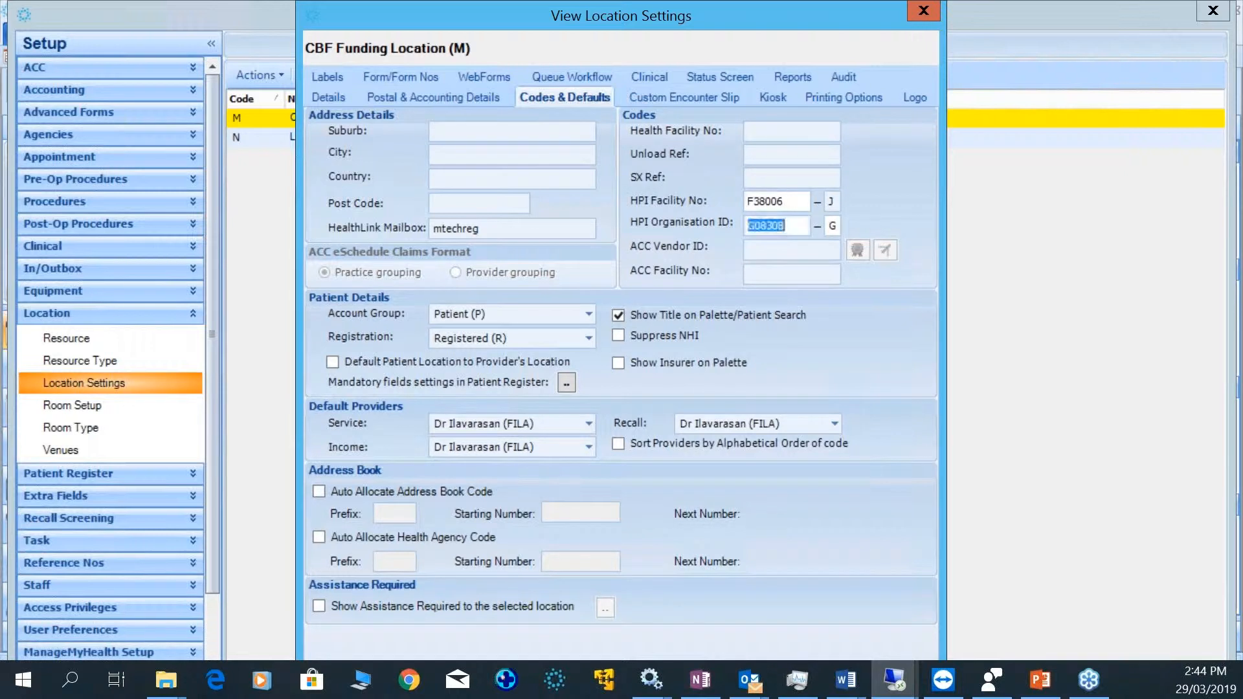
click(828, 196)
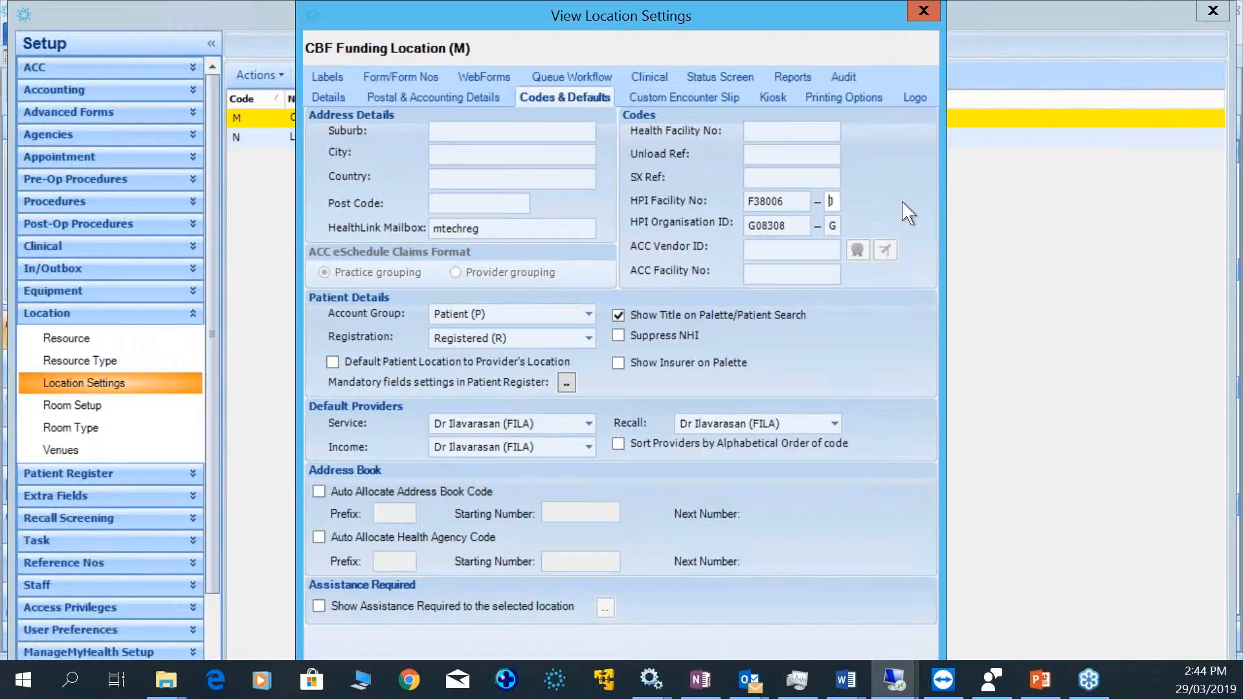
text(B)
drag(798, 13, 698, 39)
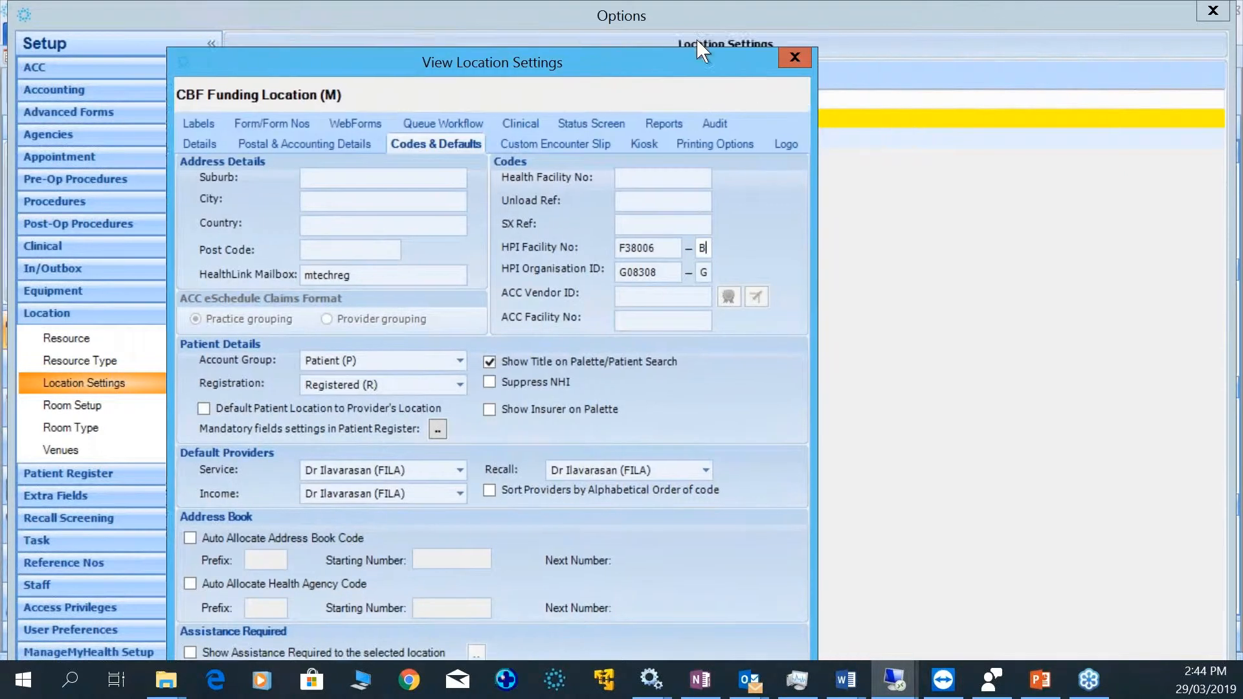
click(815, 45)
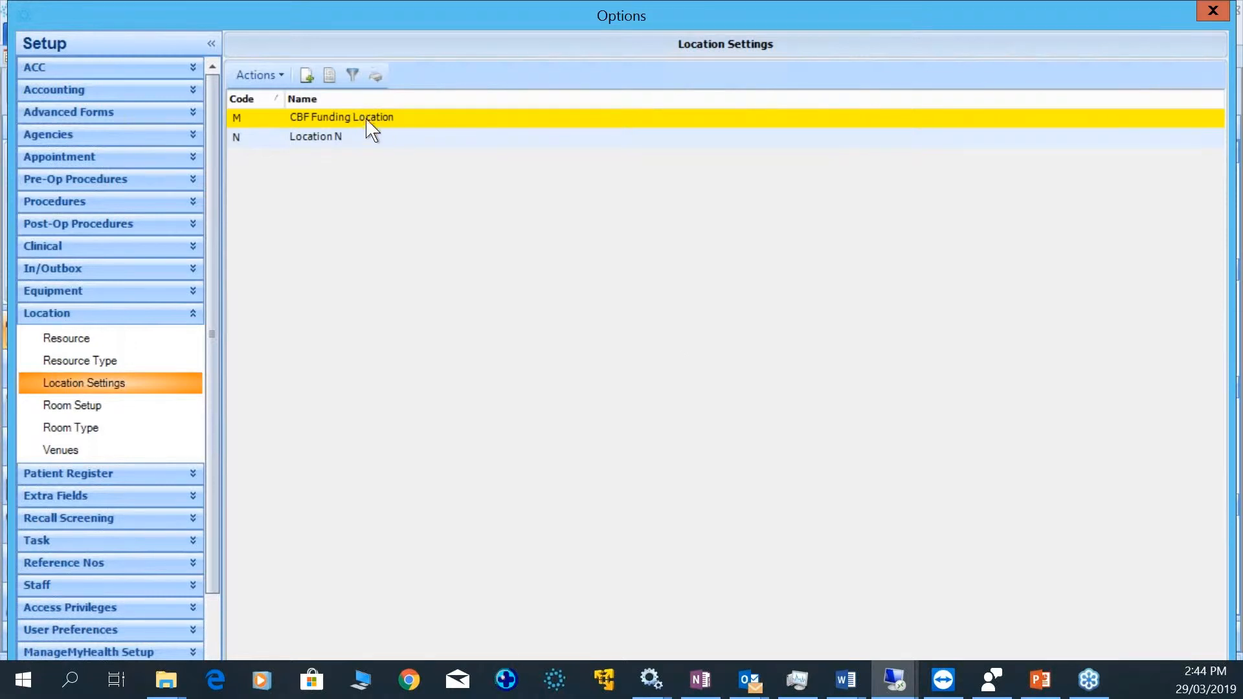
Reopen the CBF Funding Location record, fit its window on the screen, and return to its codes and defaults
double_click(365, 125)
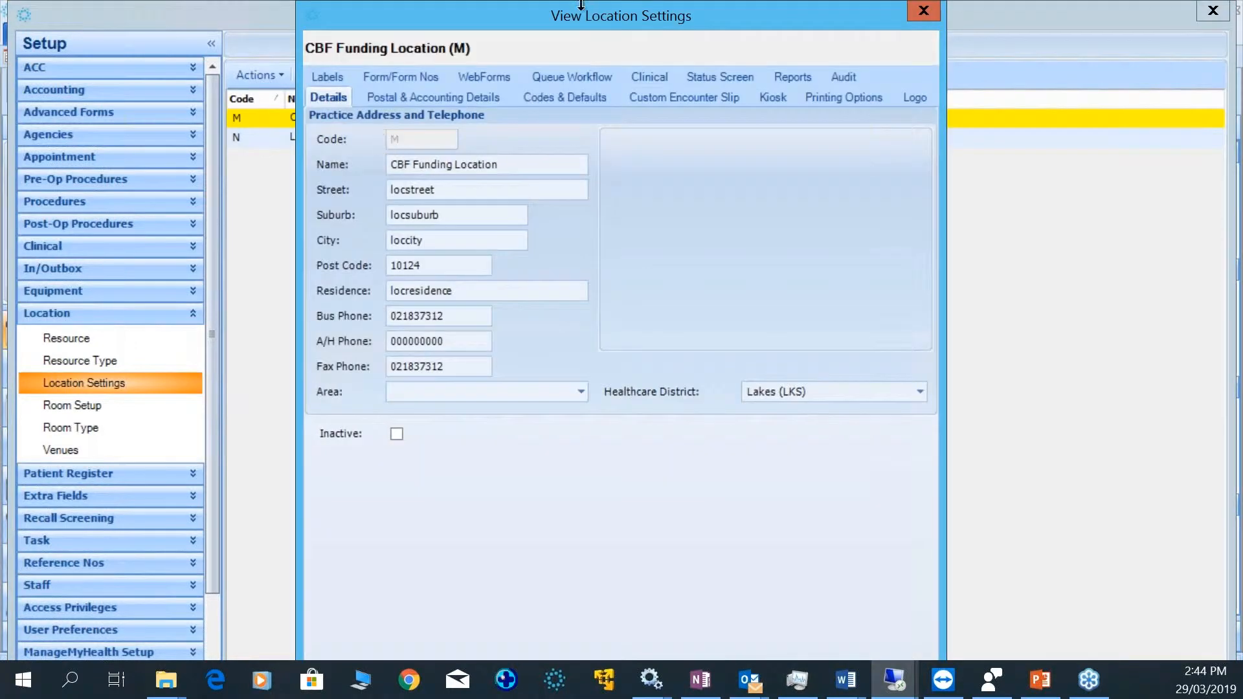
click(316, 16)
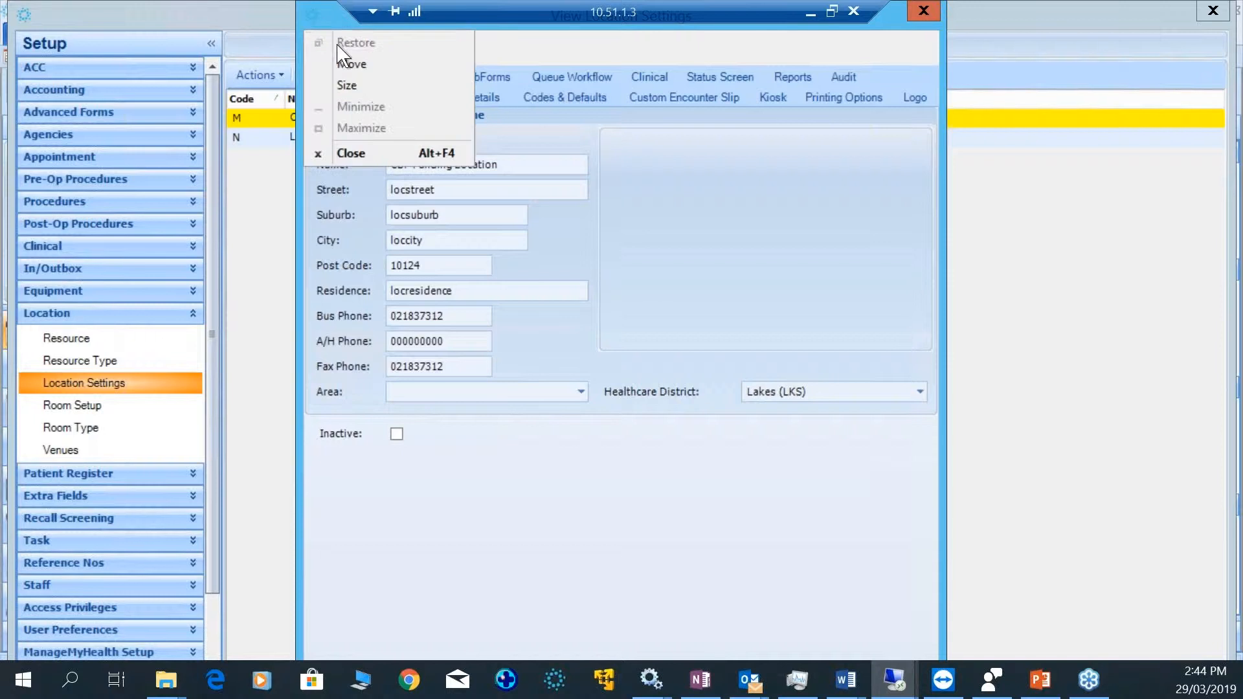
click(336, 14)
drag(336, 15, 373, 68)
drag(481, 53, 463, 114)
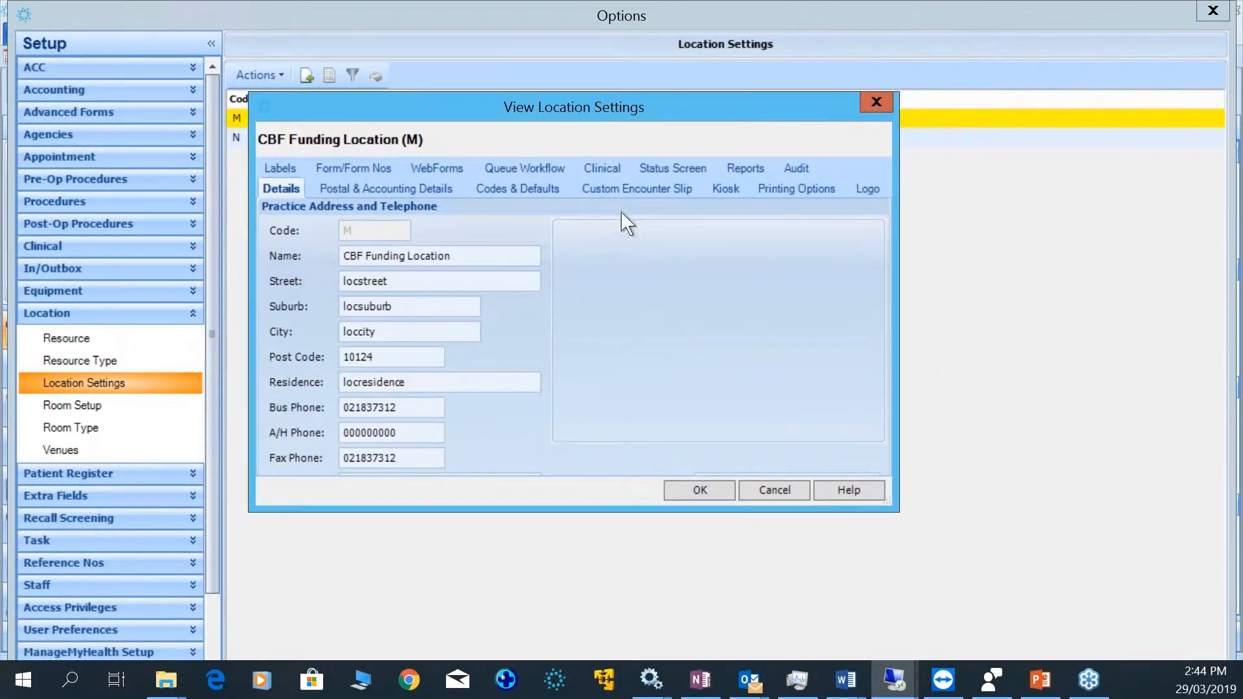
click(528, 188)
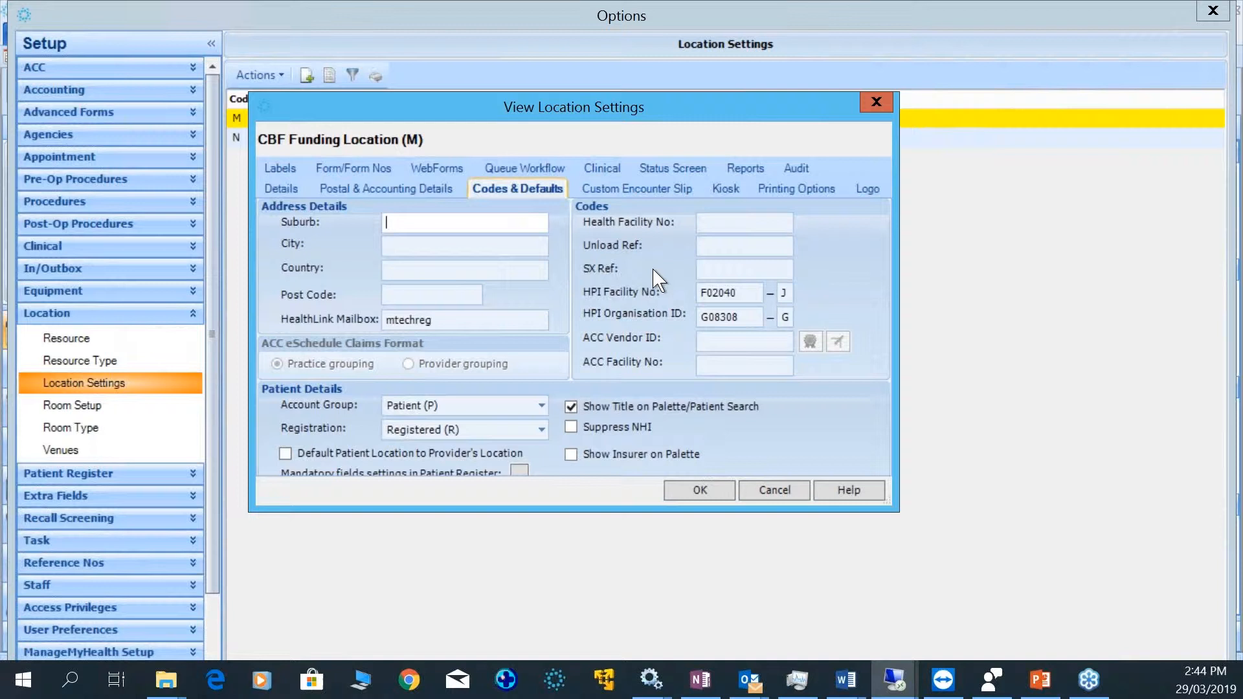
Try to set the location's HPI Facility No to F38006-B, declining the change, and close the location record and the setup options
double_click(743, 293)
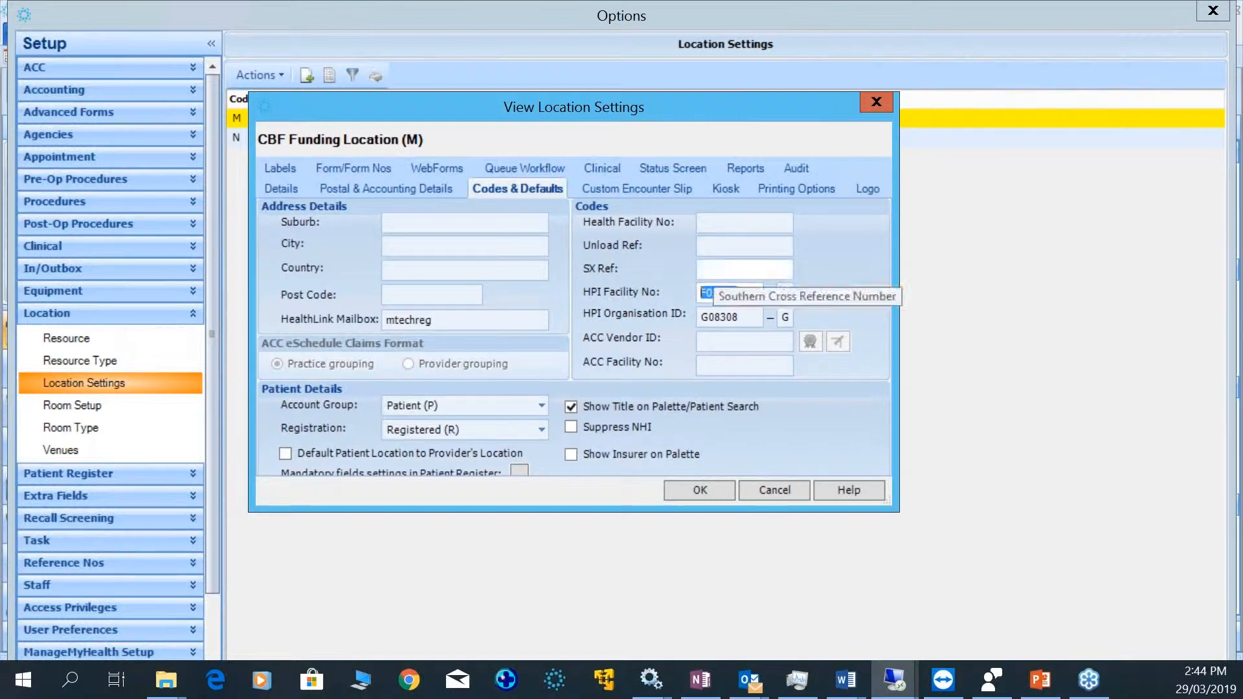
text(F38006)
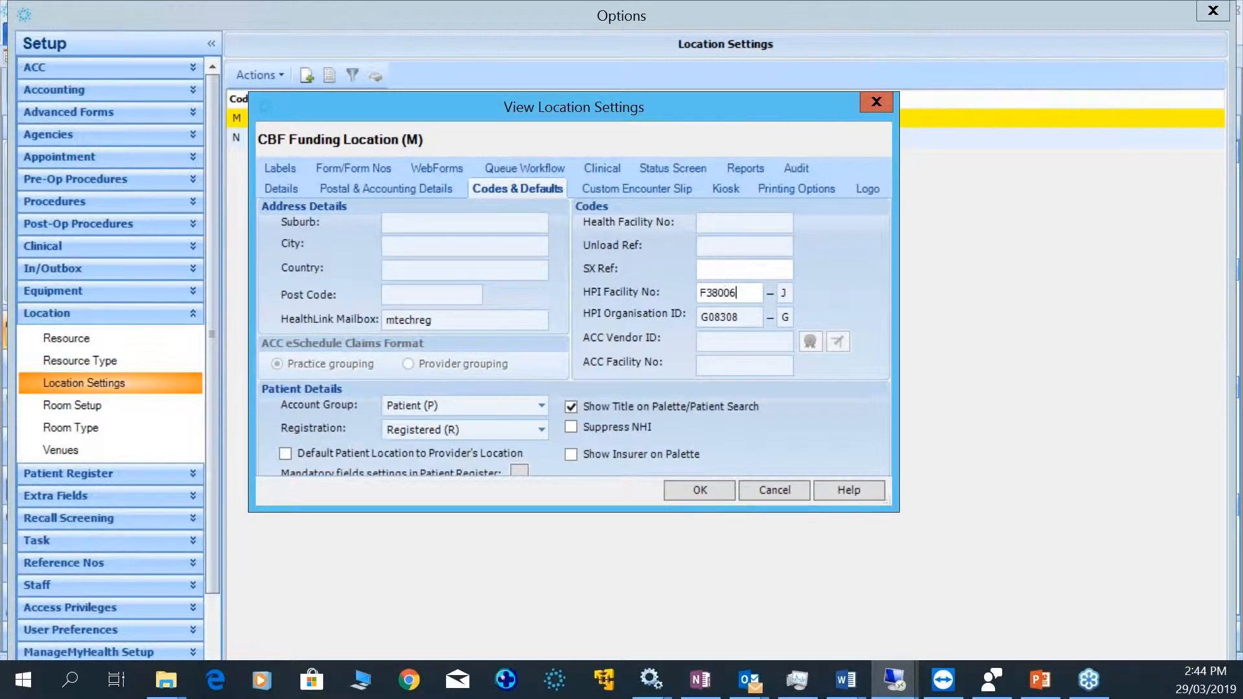
key(Tab)
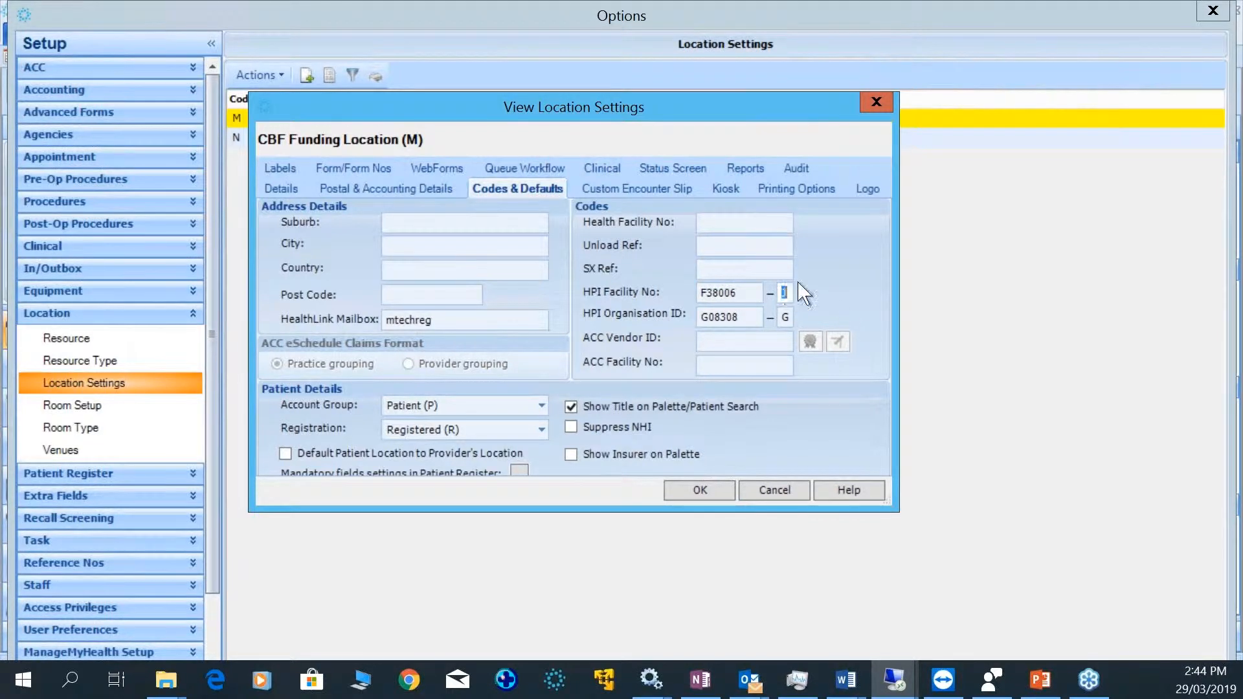
text(B)
click(706, 493)
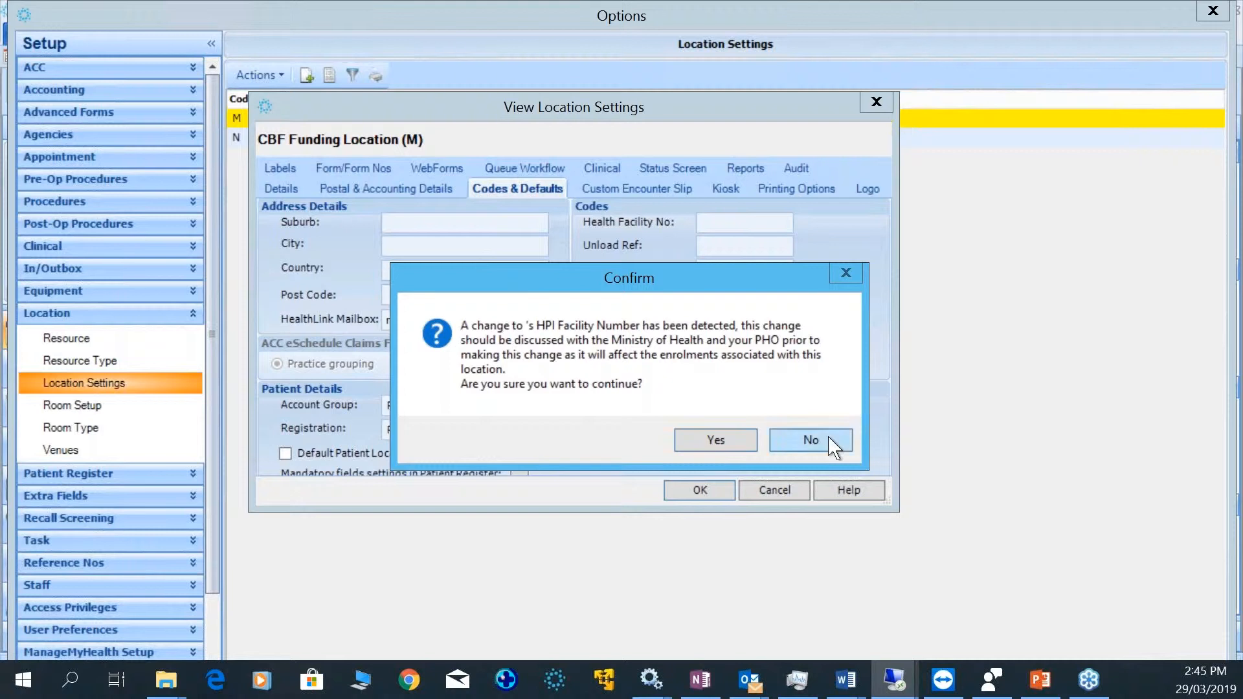
click(811, 440)
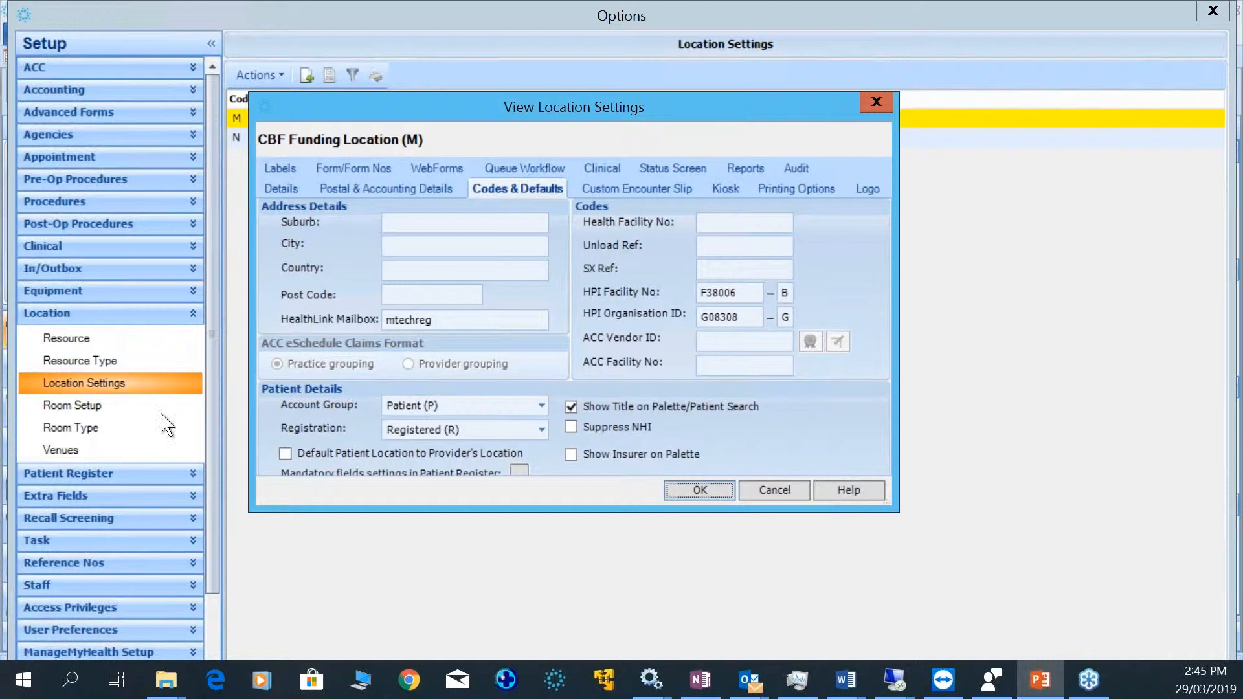
click(884, 98)
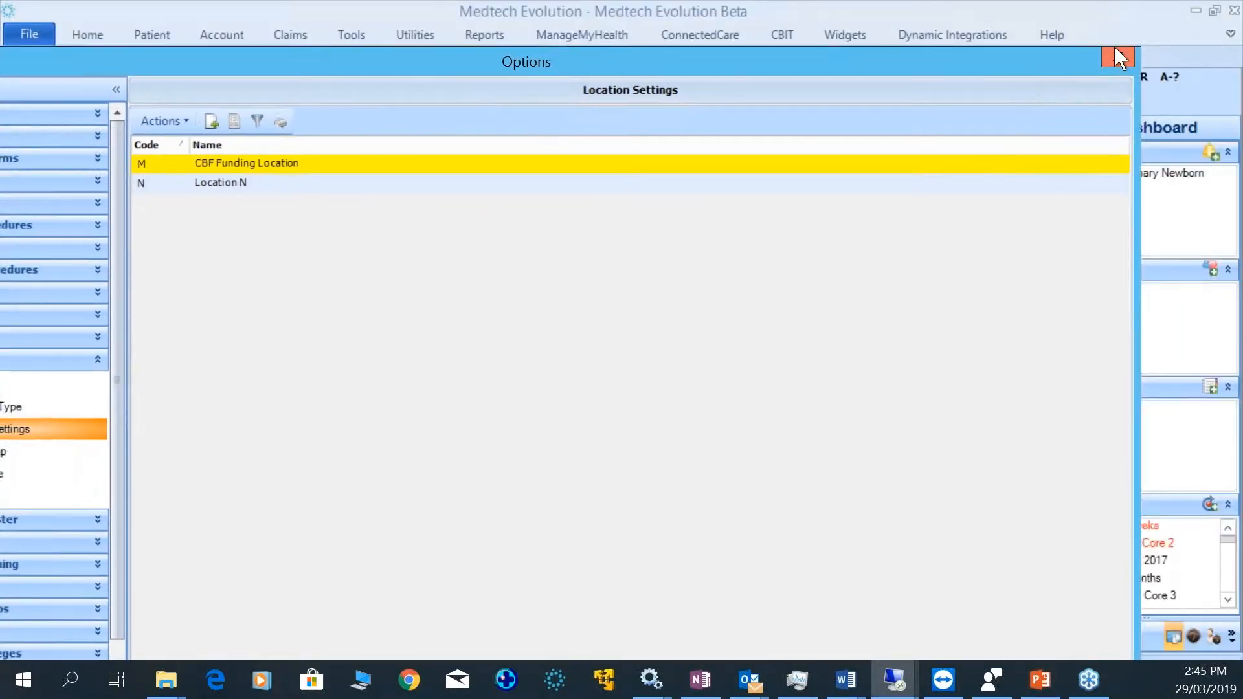
click(1111, 55)
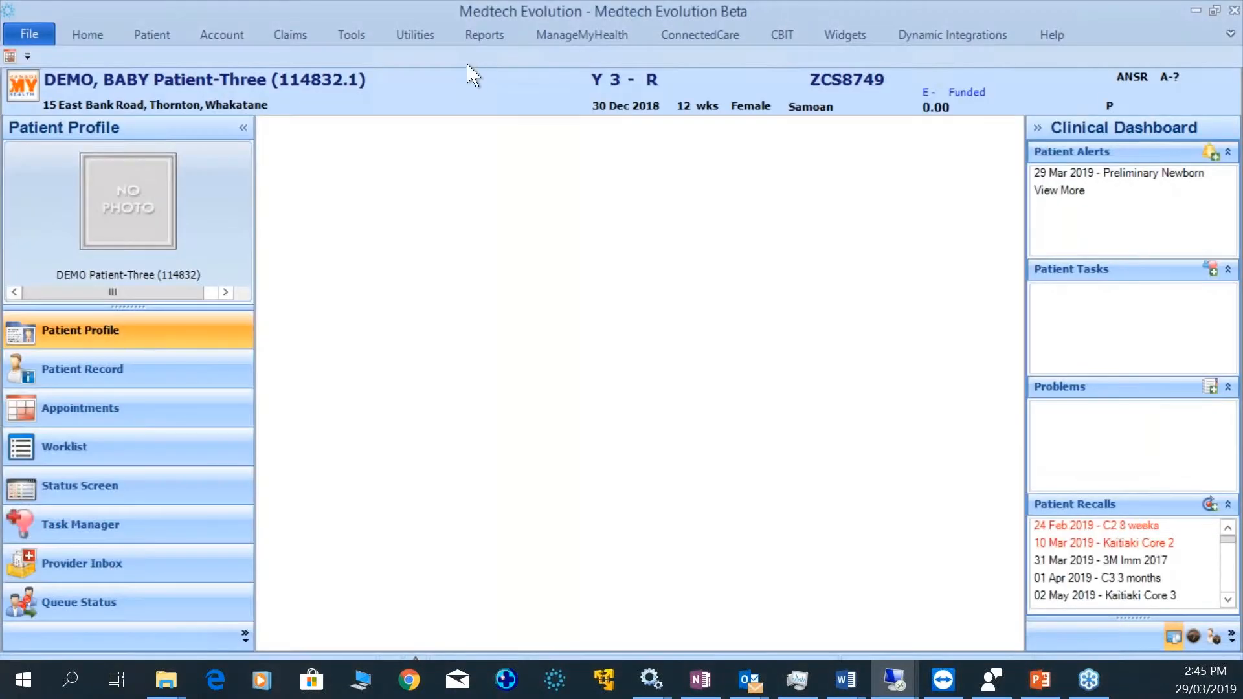
Set up a bulk provider update from the old provider with code FILA to the new provider with code ANSR
click(350, 35)
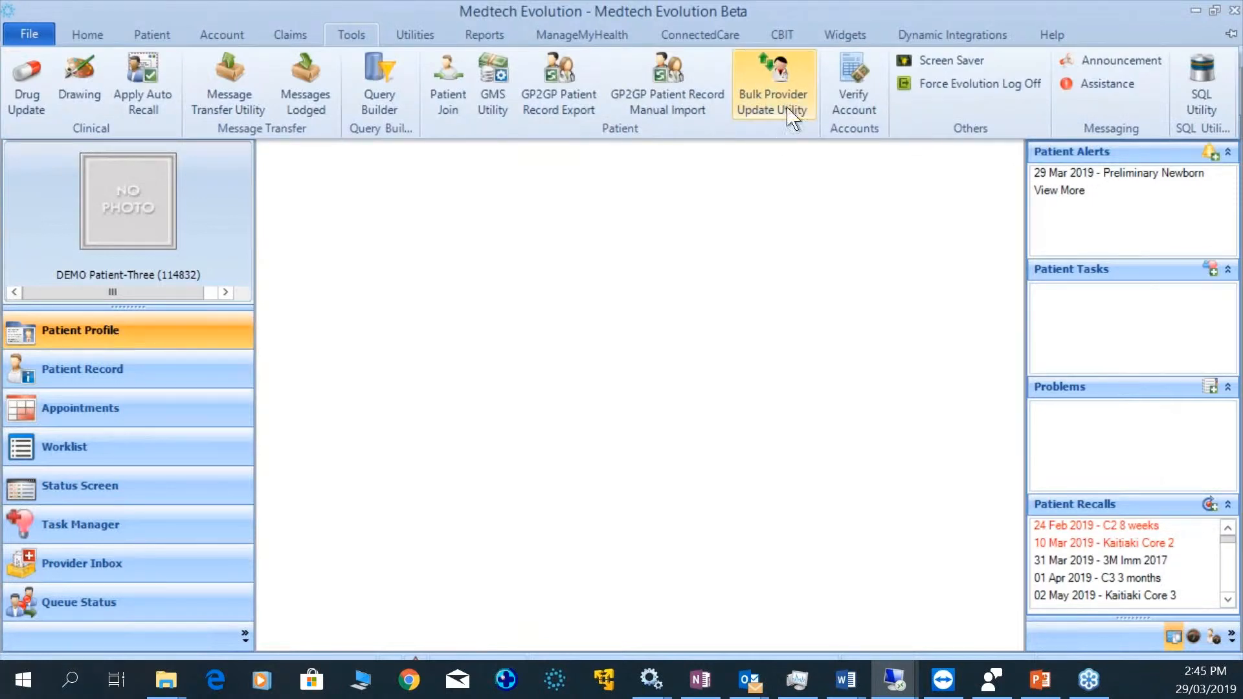
click(807, 65)
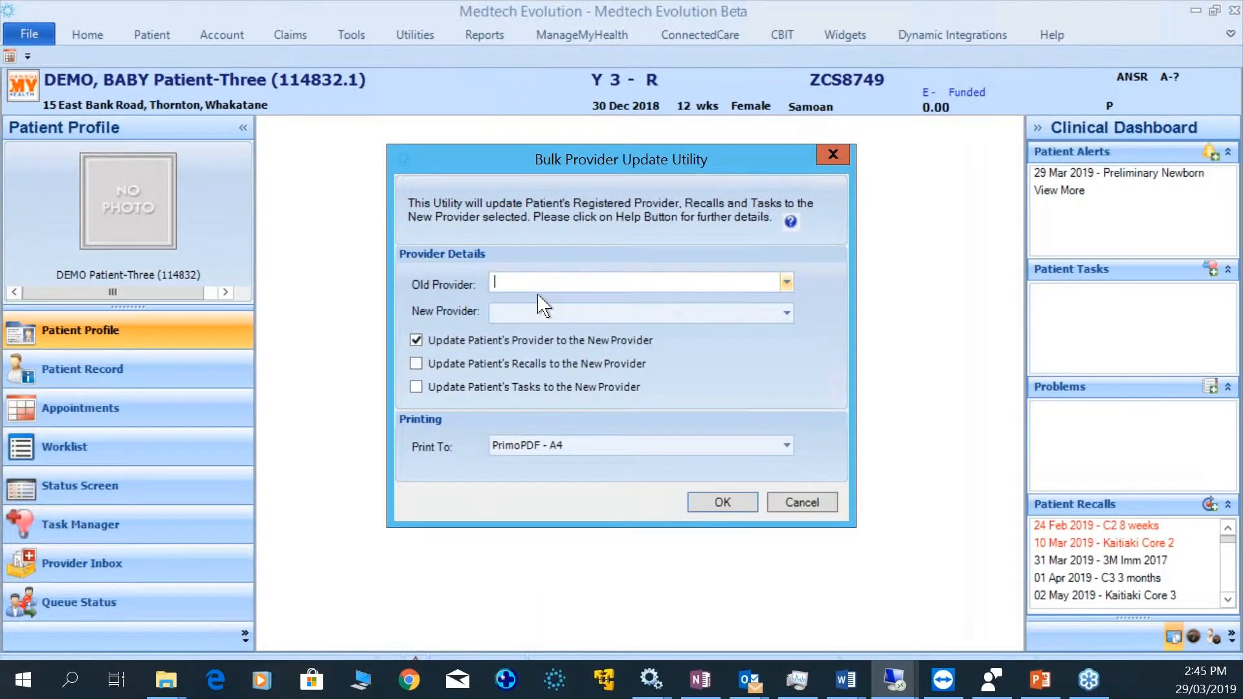
click(785, 283)
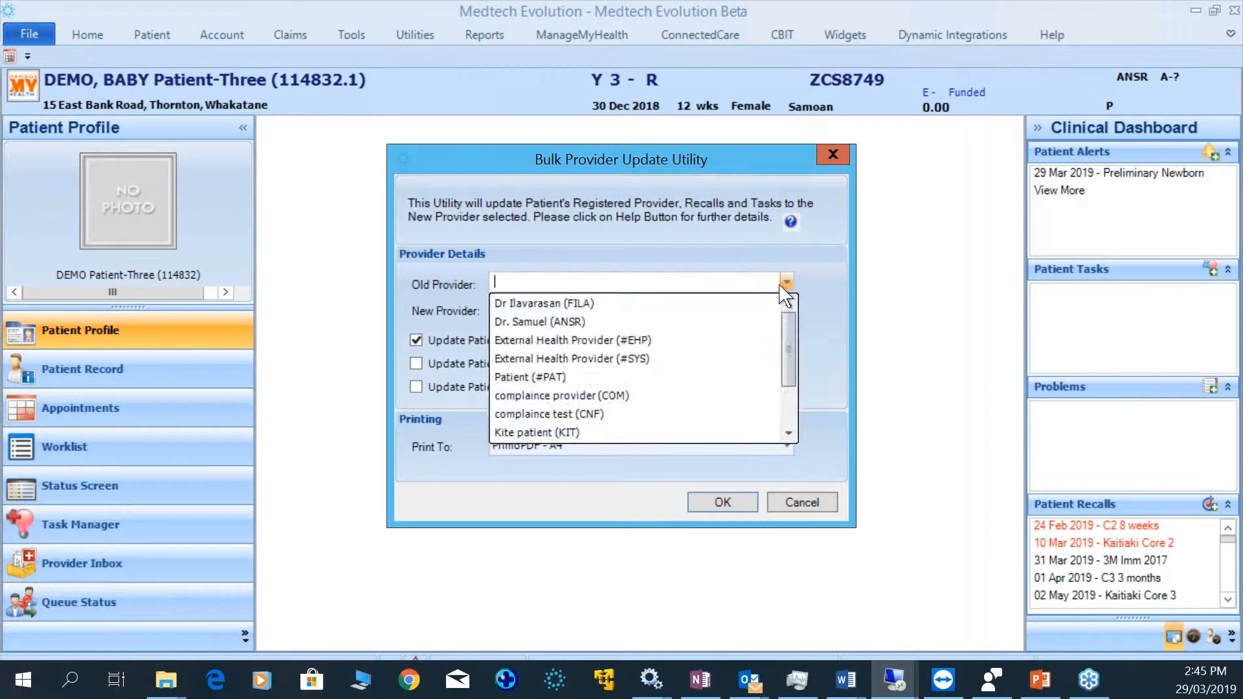
click(718, 303)
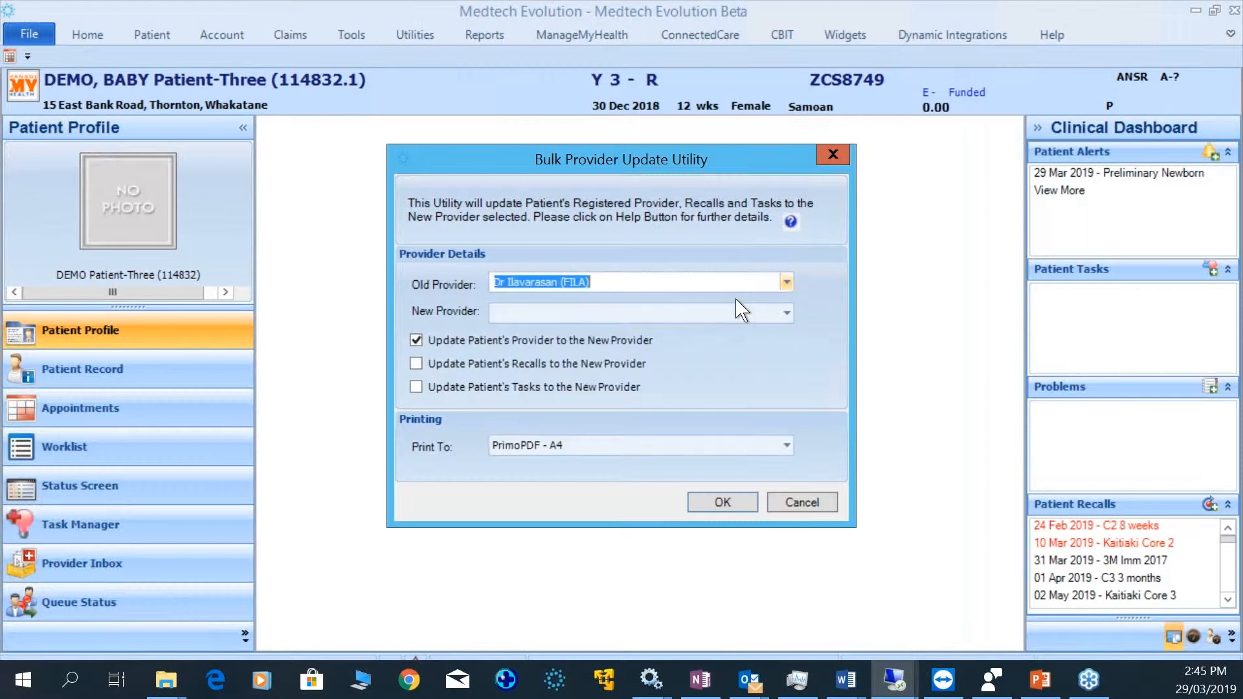
click(786, 313)
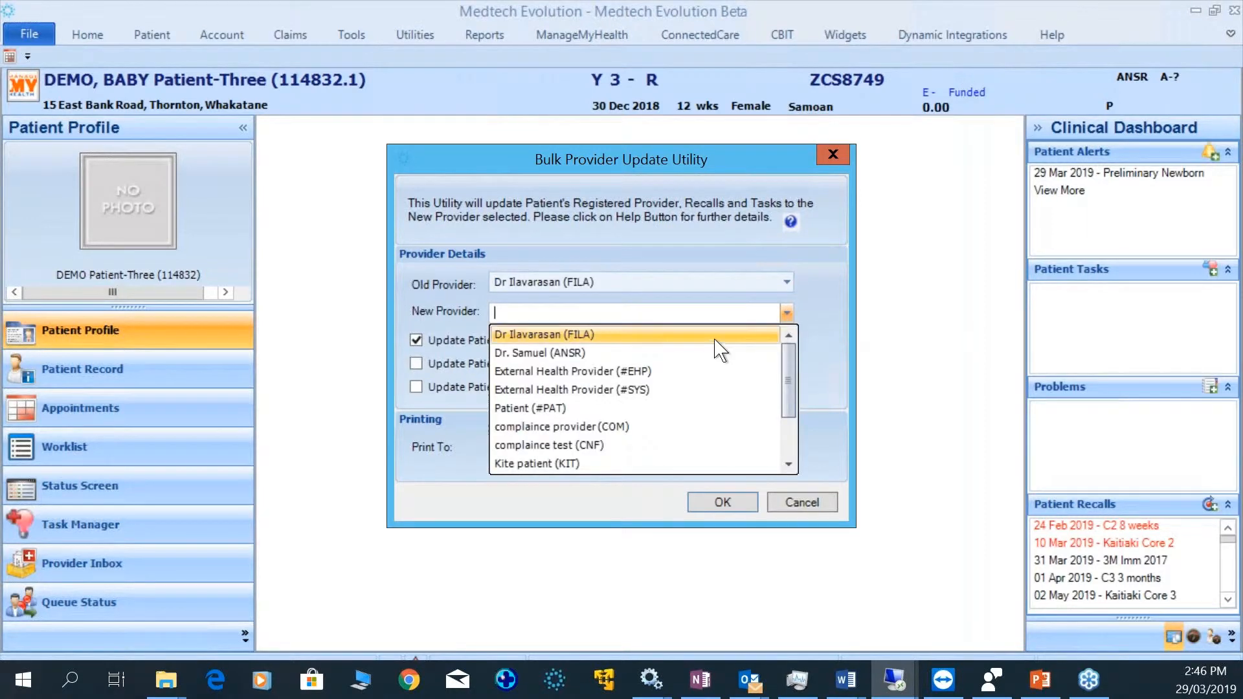
click(719, 353)
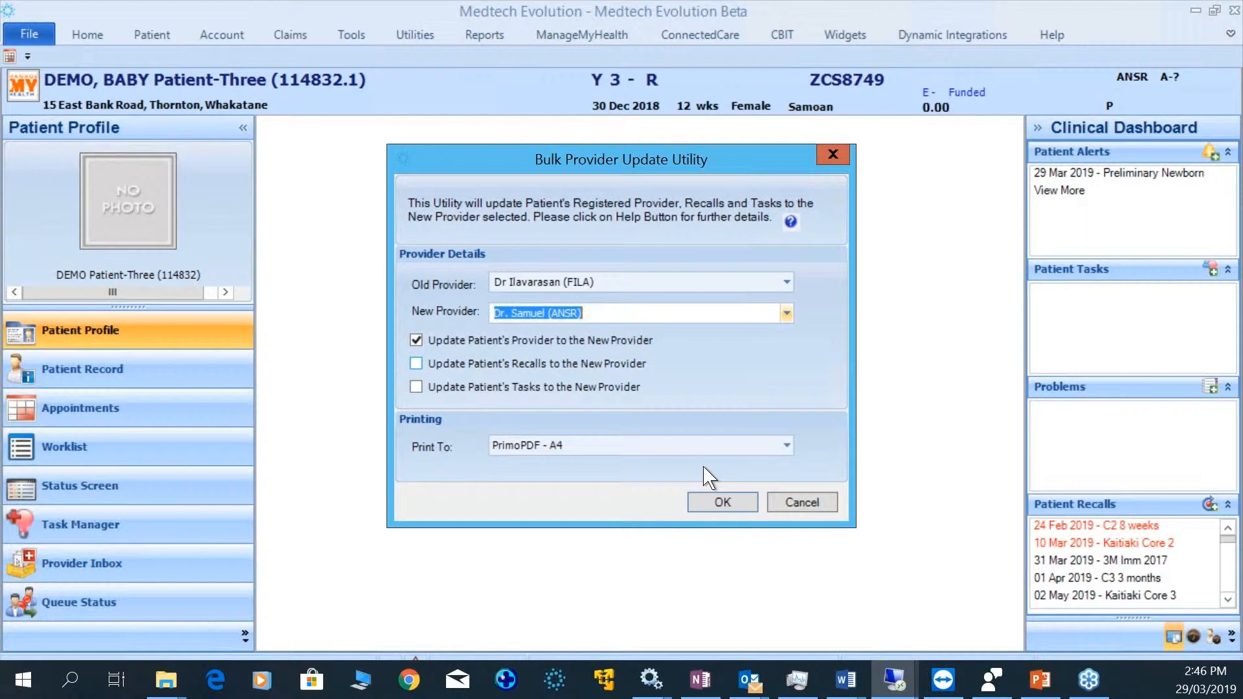
Try to run the bulk provider update, declining to change the associated enrolments
click(731, 502)
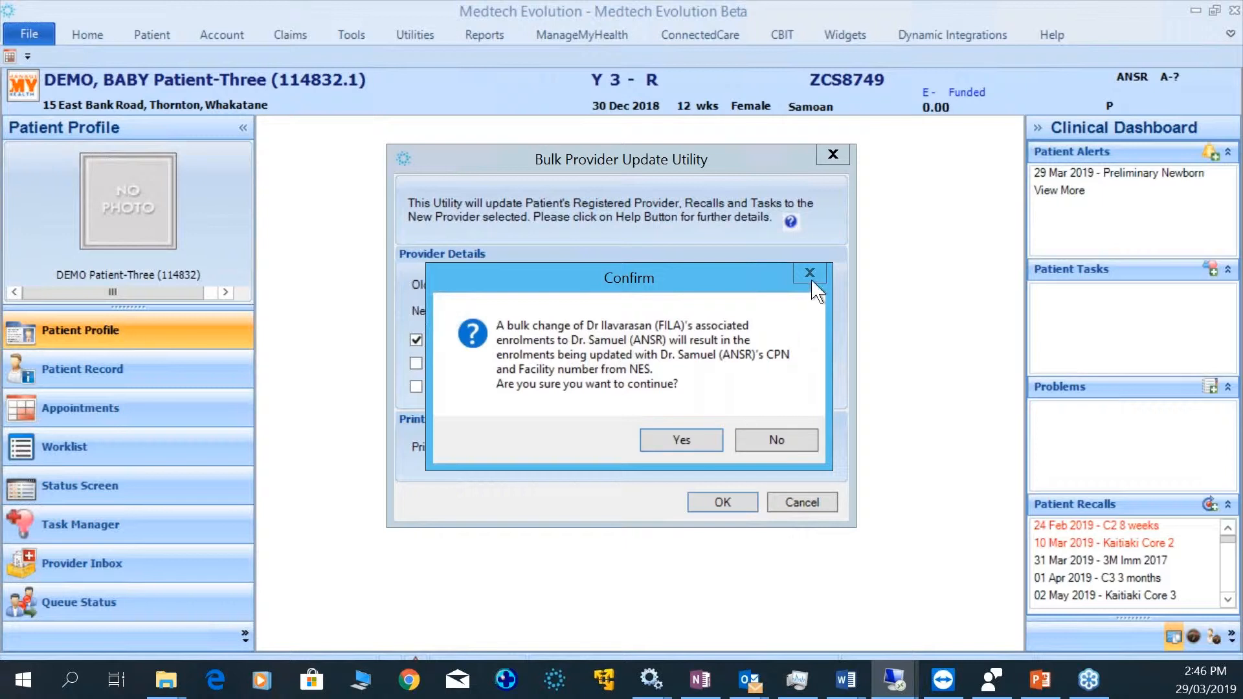
click(780, 445)
click(641, 422)
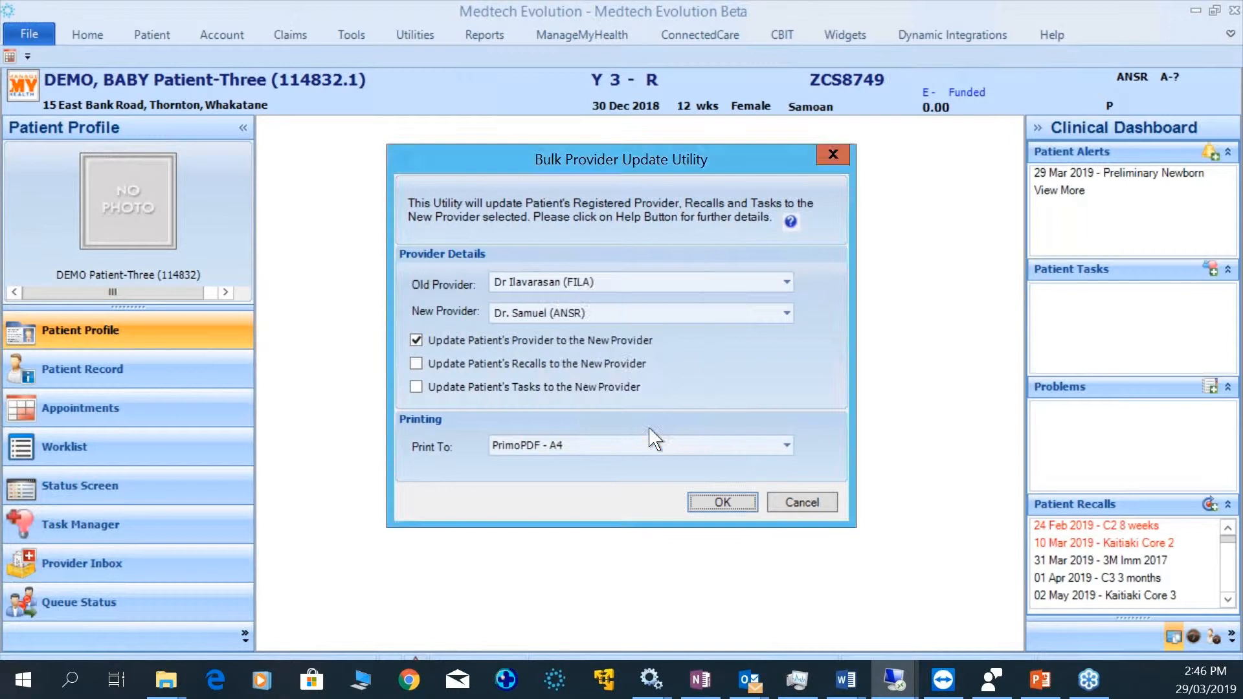
Close the Bulk Provider Update Utility, then take the remote desktop session out of full screen and minimise it
click(696, 419)
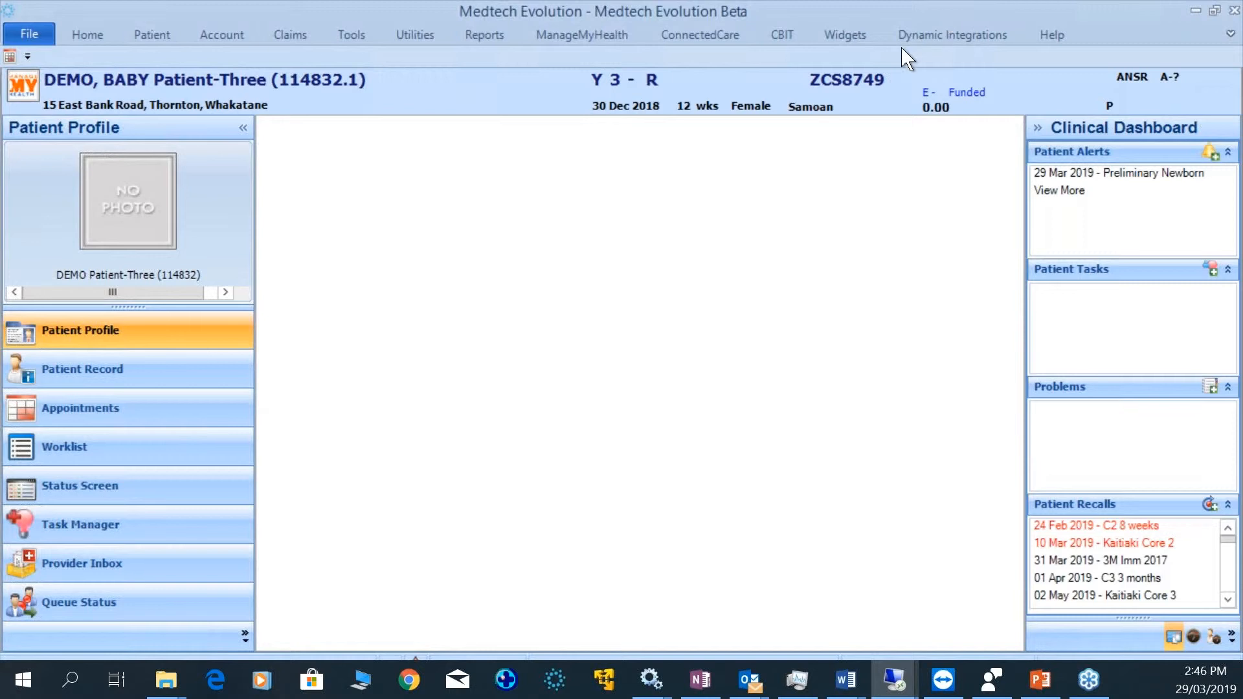
drag(947, 12, 861, 37)
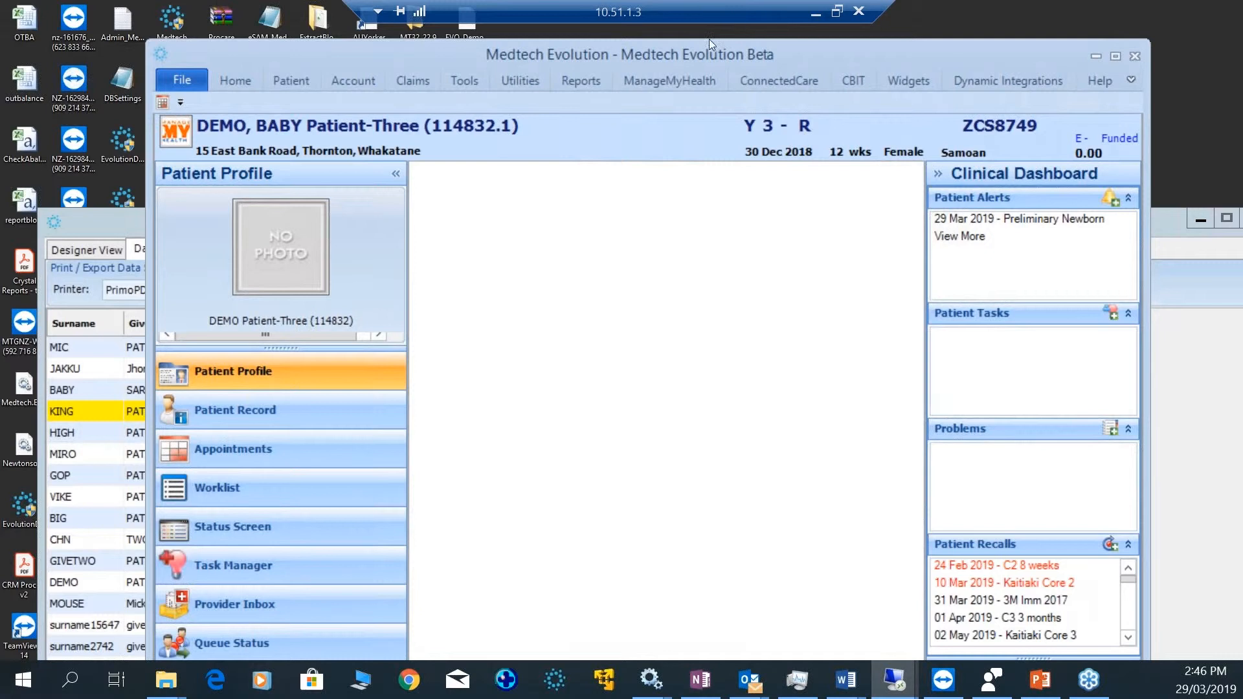
click(837, 11)
drag(687, 80, 545, 130)
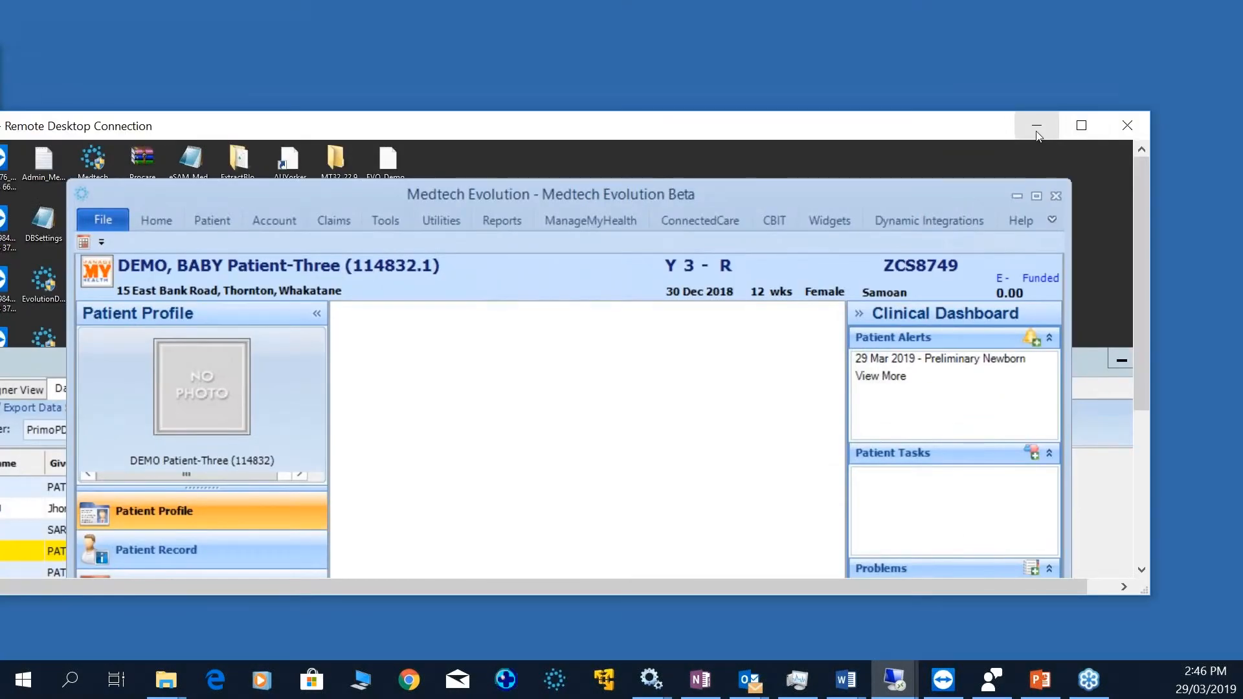
click(1036, 127)
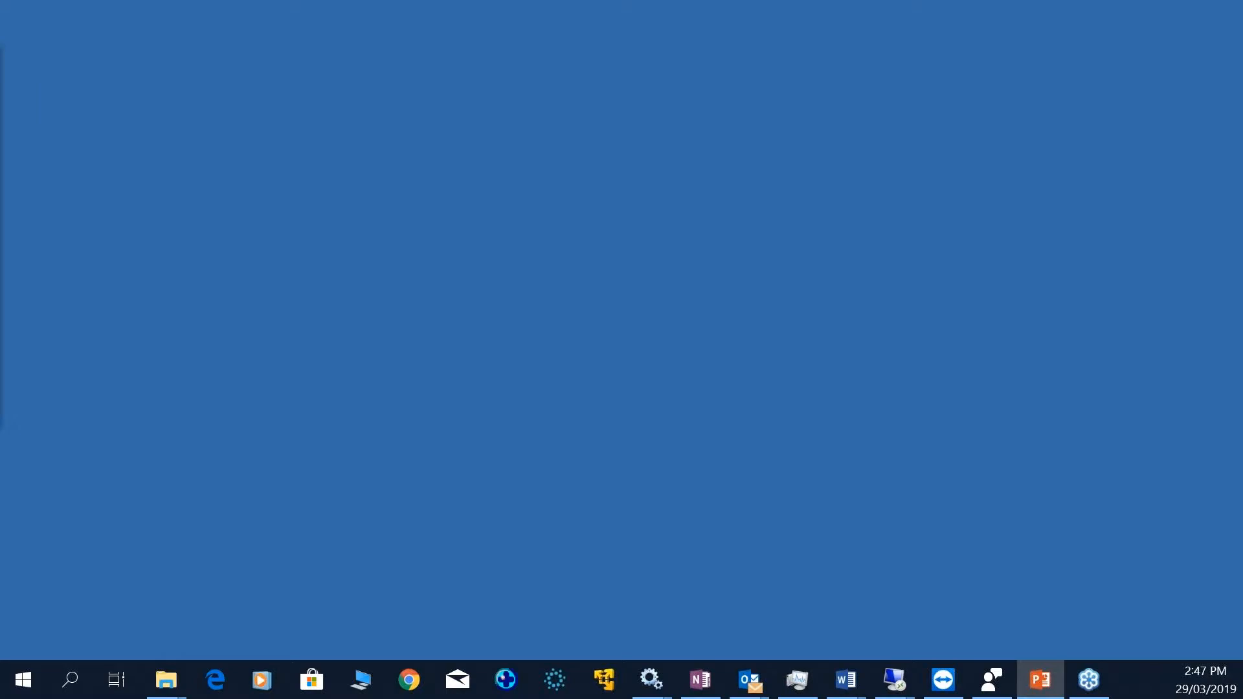
Resume the PowerPoint slide show from the Demo slide and advance past the Questions and Answers slide
key(shift+F5)
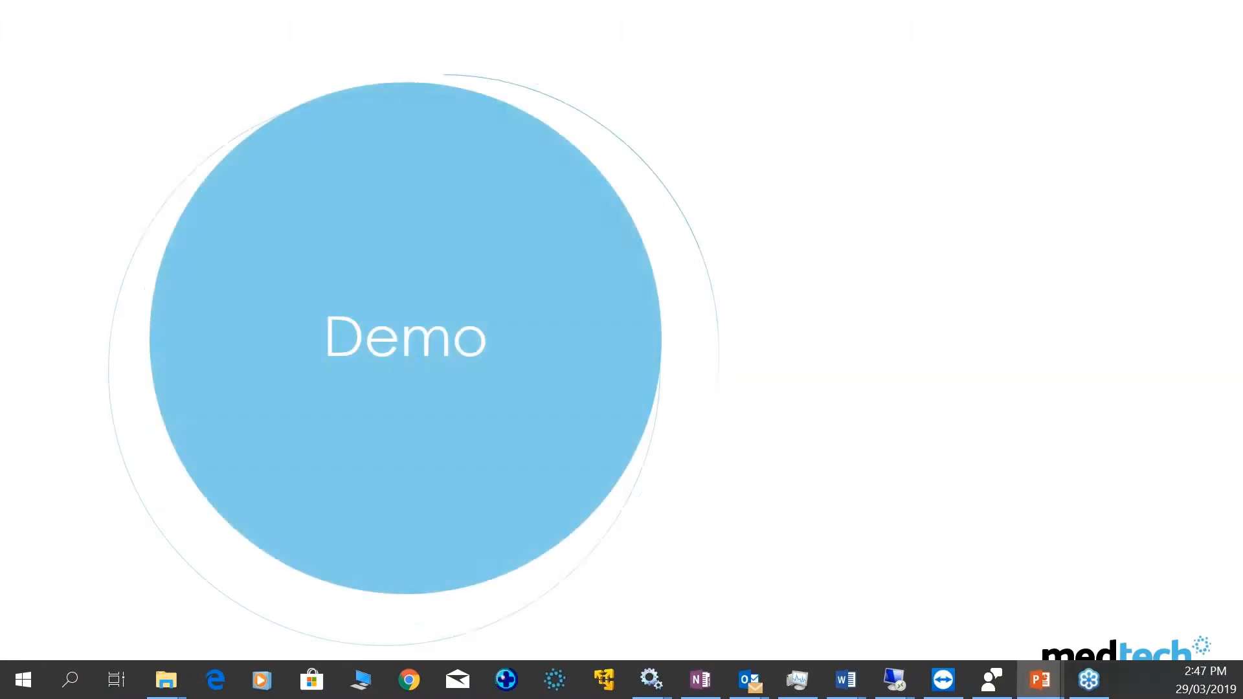
click(612, 372)
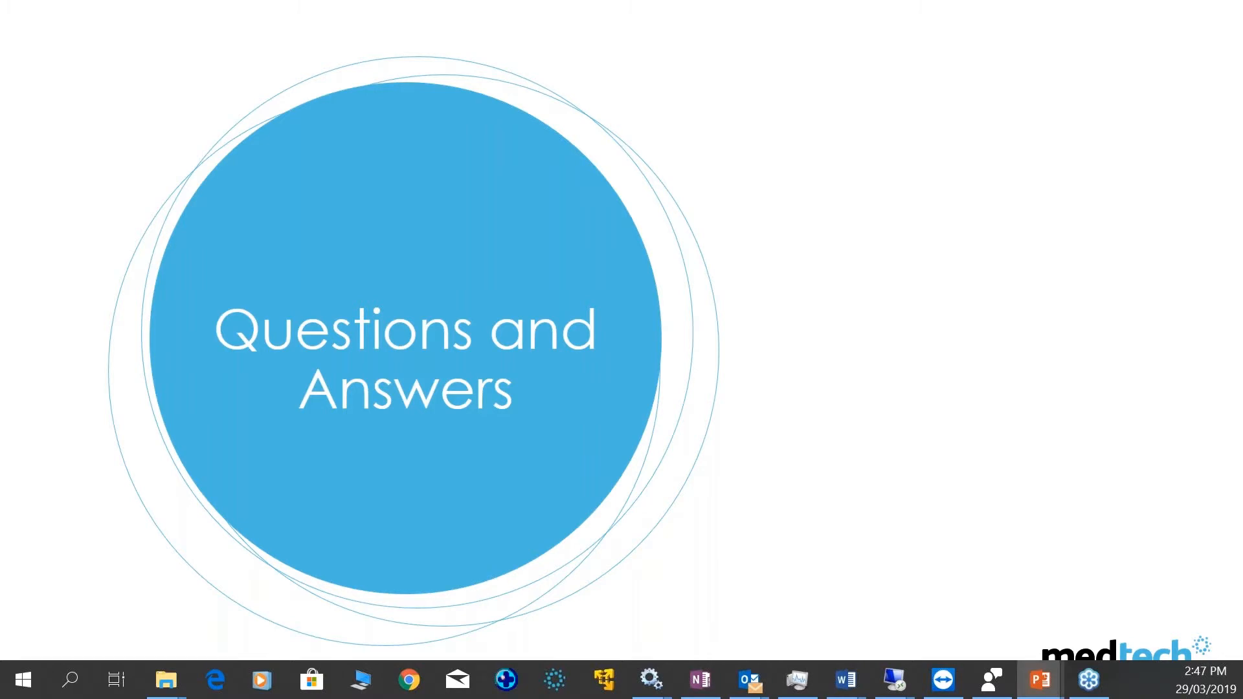
key(Right)
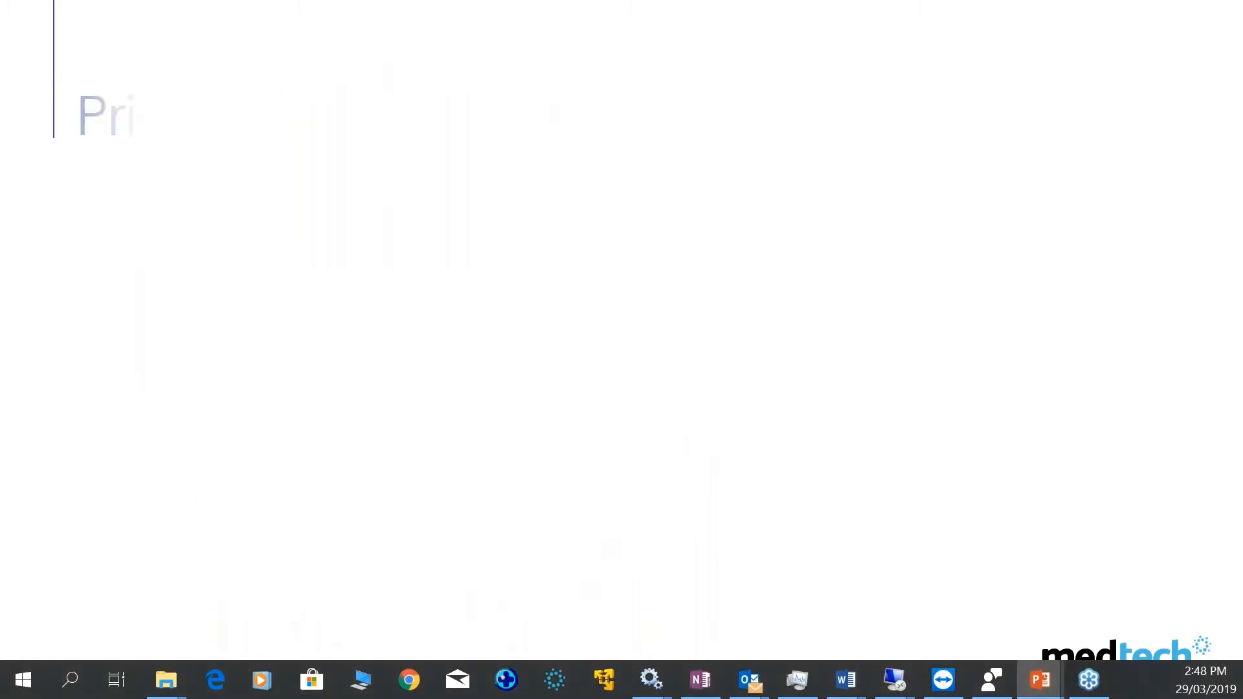